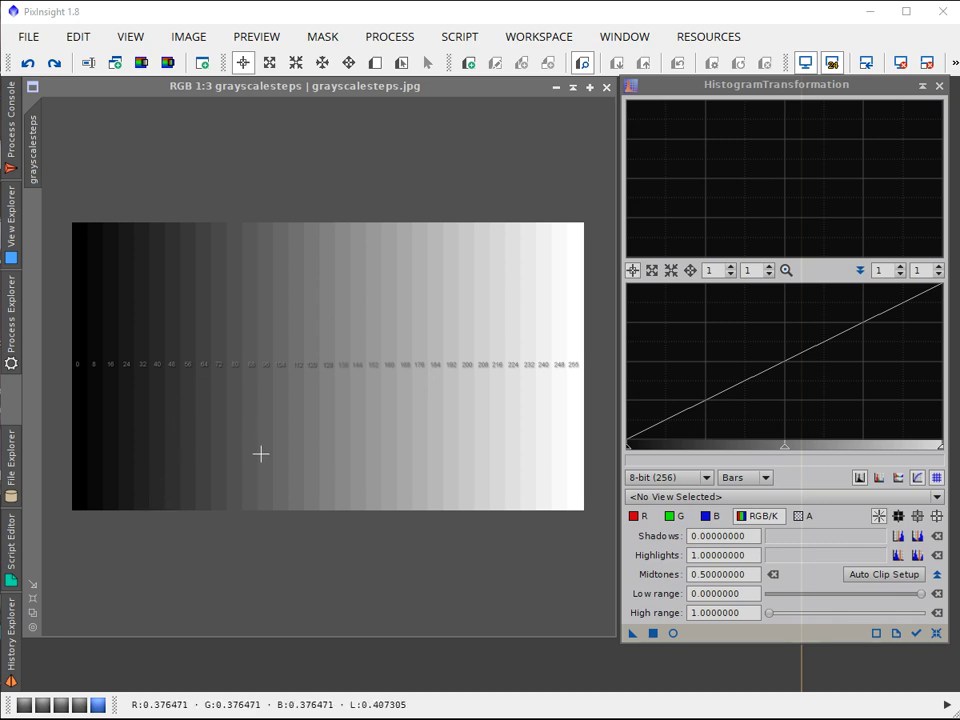
Zoom the grayscalesteps wedge to 1:1 and read the 128 step at about 0.502 per channel.
{"action": "scroll", "coordinate": [260, 454], "scroll_direction": "down", "scroll_amount": 2}
{"action": "scroll", "coordinate": [259, 452], "scroll_direction": "up", "scroll_amount": 4}
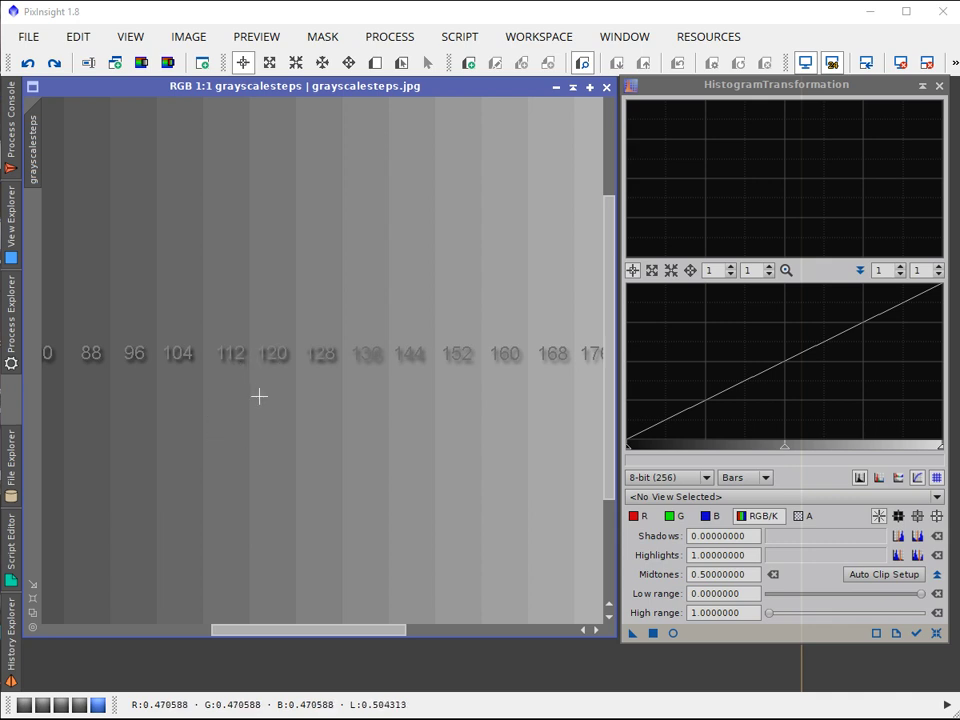
{"action": "scroll", "coordinate": [259, 396], "scroll_direction": "up", "scroll_amount": 1}
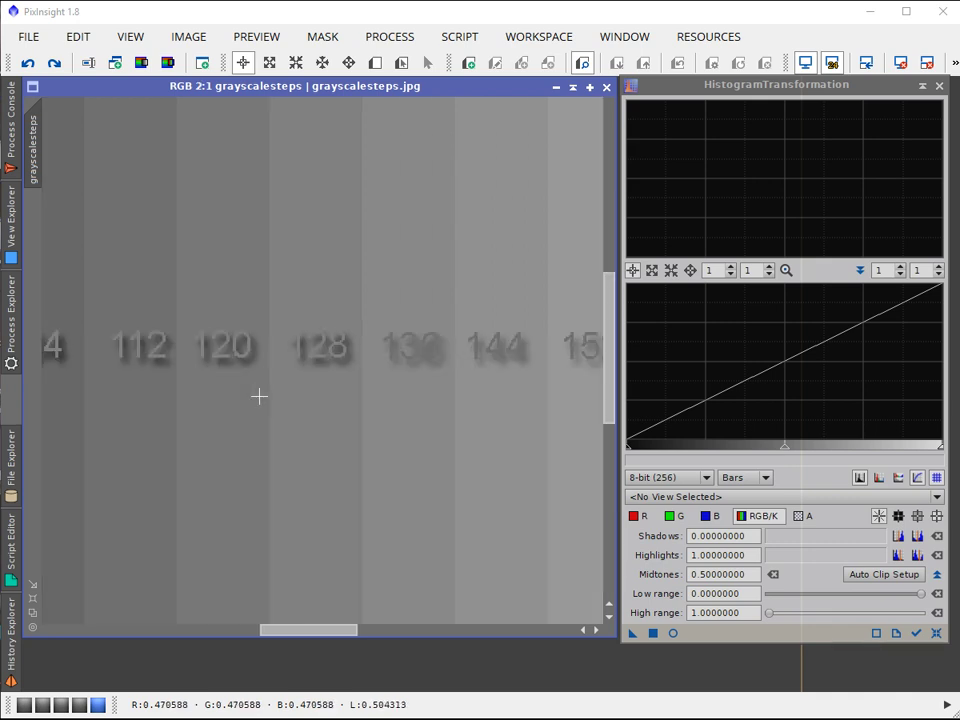
{"action": "scroll", "coordinate": [259, 396], "scroll_direction": "down", "scroll_amount": 1}
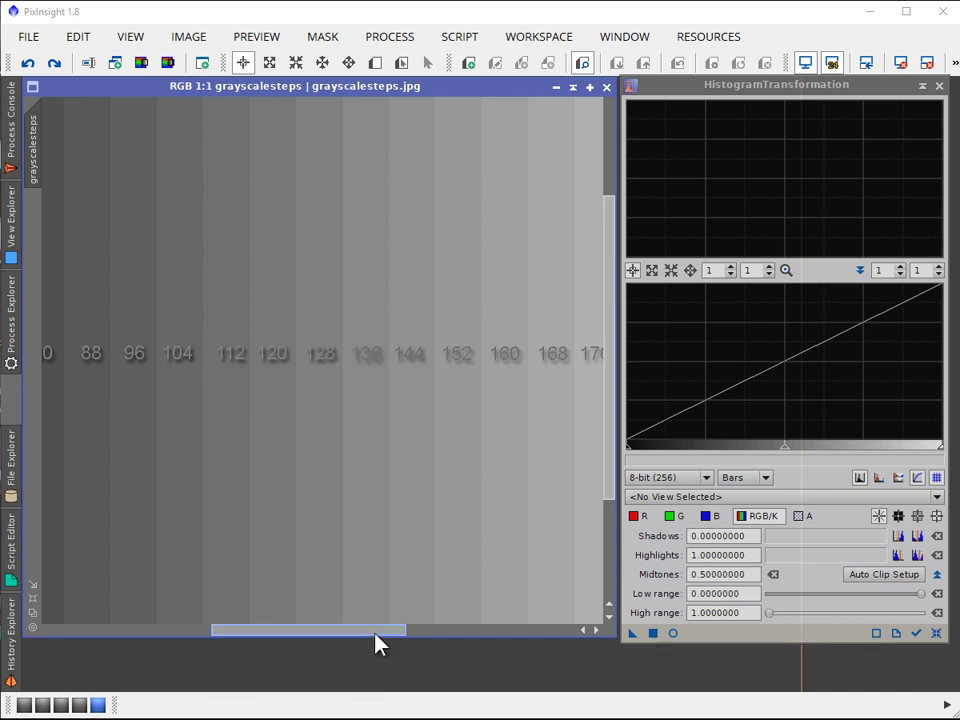
{"action": "left_click_drag", "start_coordinate": [378, 635], "coordinate": [355, 638]}
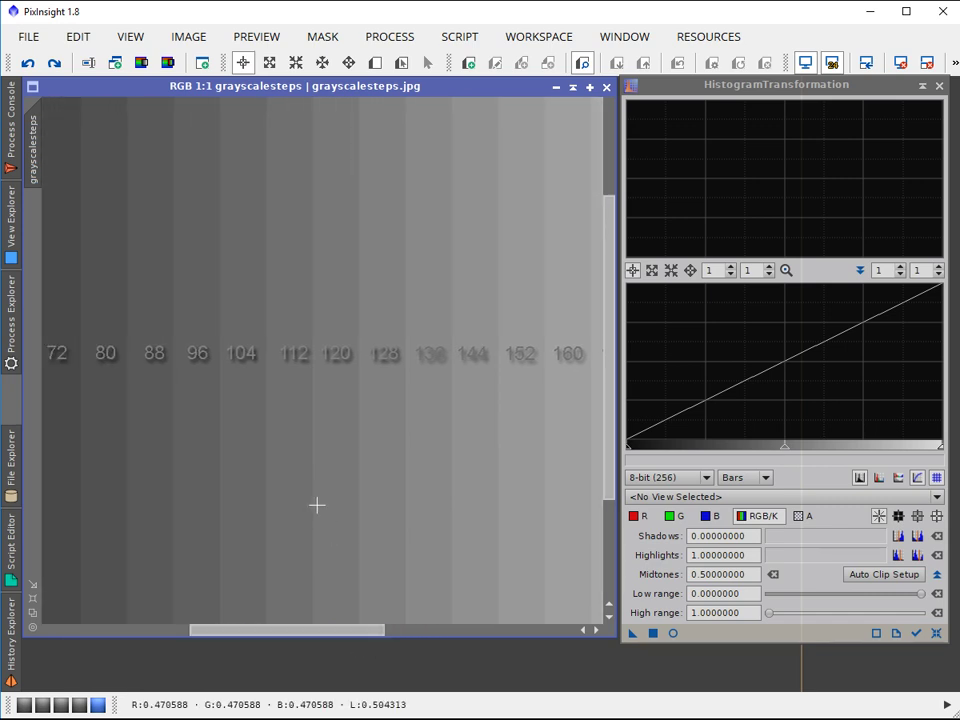
{"action": "left_click", "coordinate": [284, 436]}
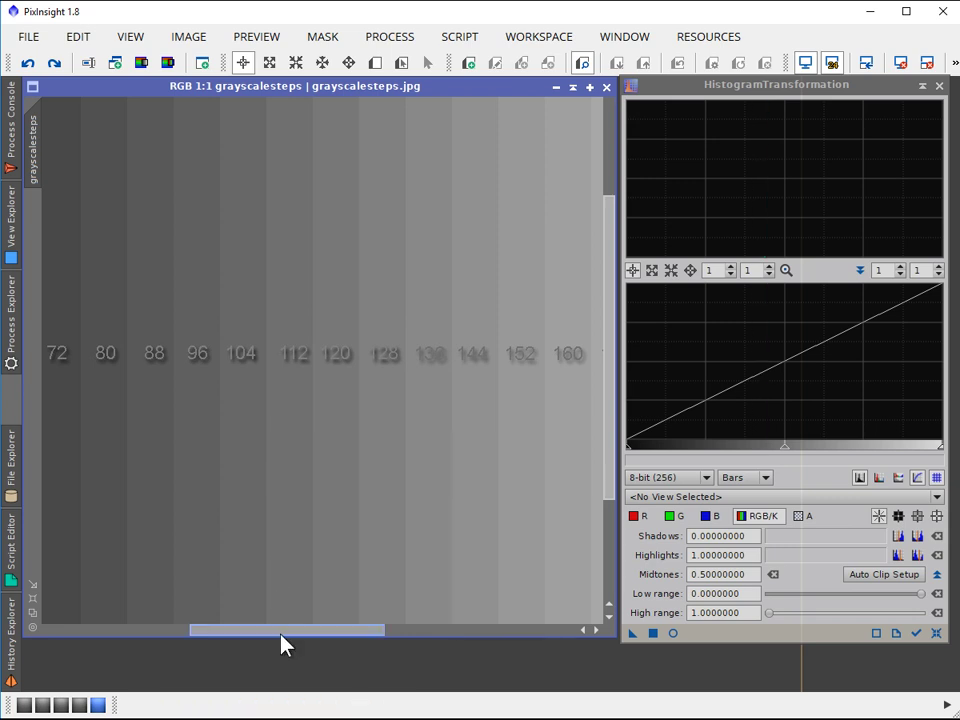
{"action": "left_click_drag", "start_coordinate": [280, 640], "coordinate": [294, 643]}
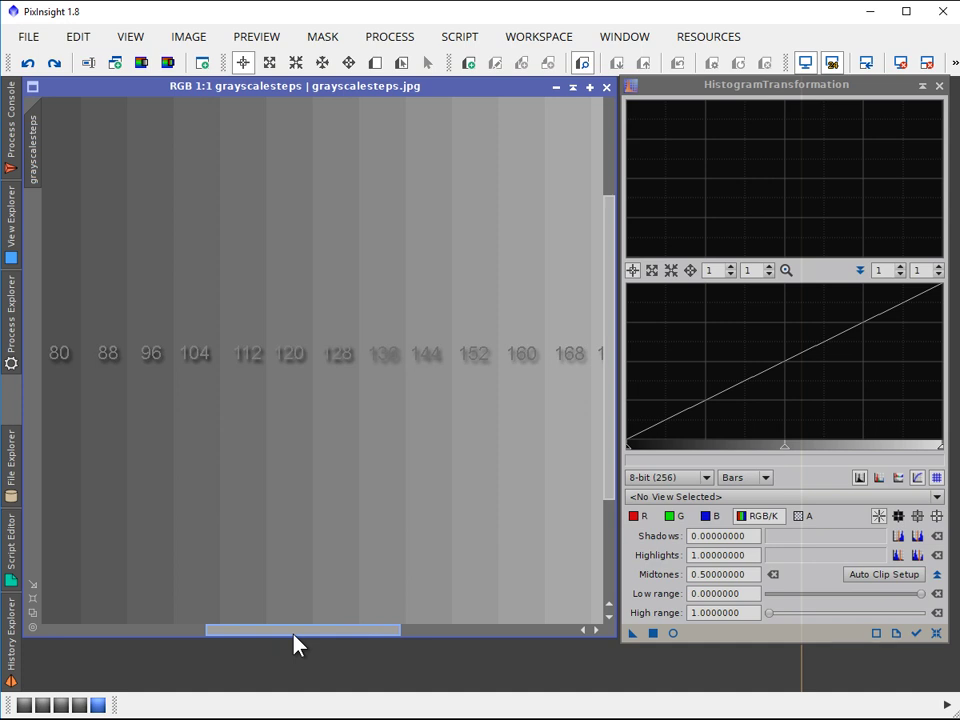
{"action": "left_click", "coordinate": [332, 383]}
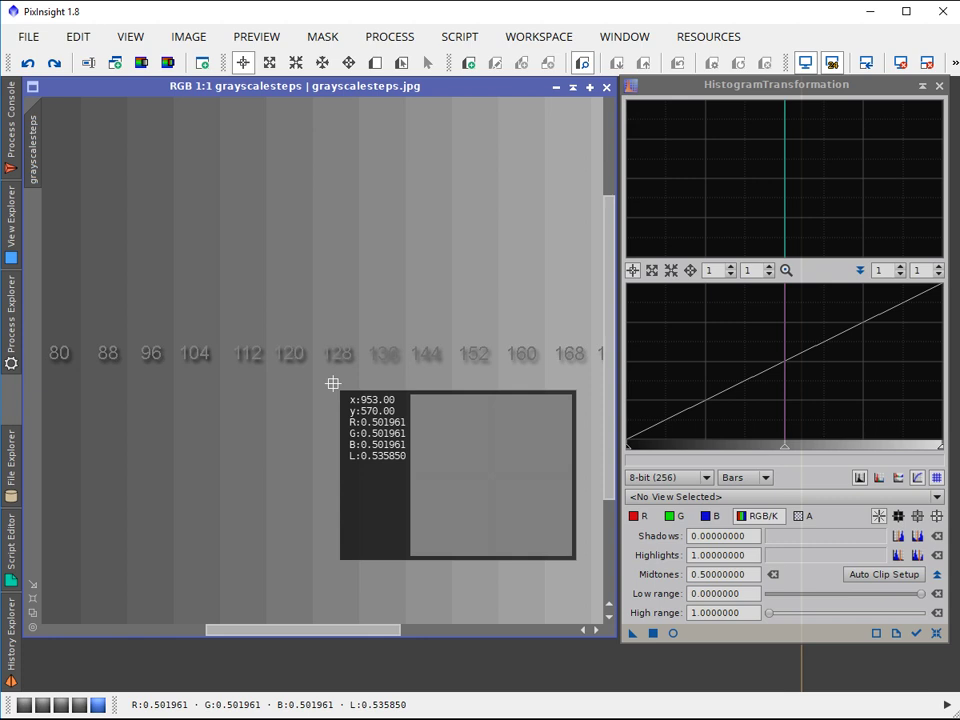
Read the 64, 104 and 128 steps as 8-bit values: 64 and 128 per channel.
{"action": "left_click", "coordinate": [333, 383]}
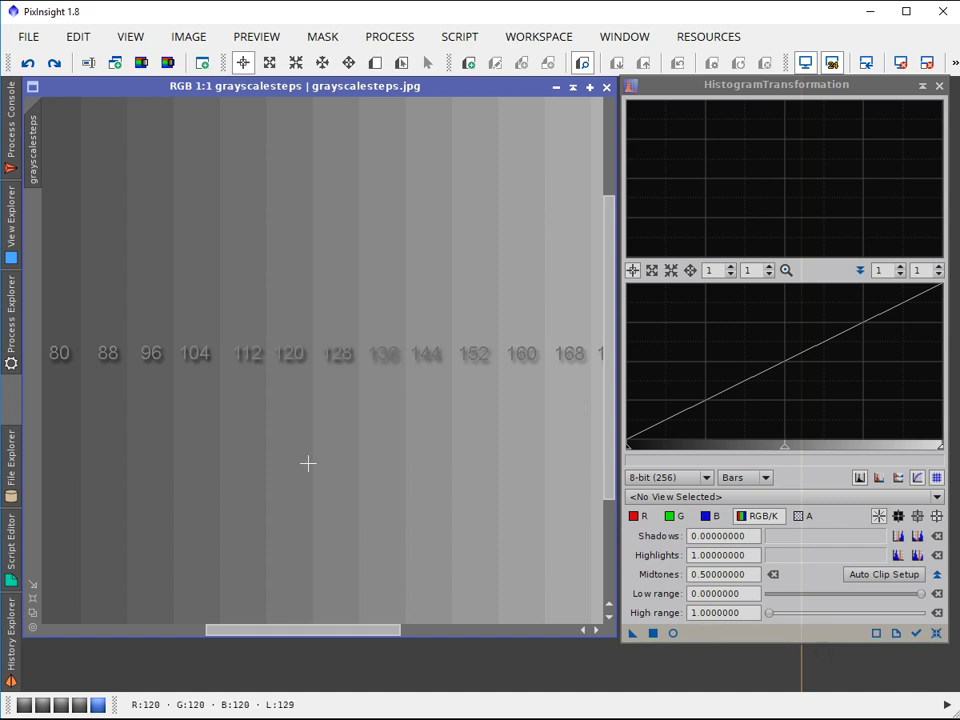
{"action": "left_click_drag", "start_coordinate": [277, 631], "coordinate": [196, 620]}
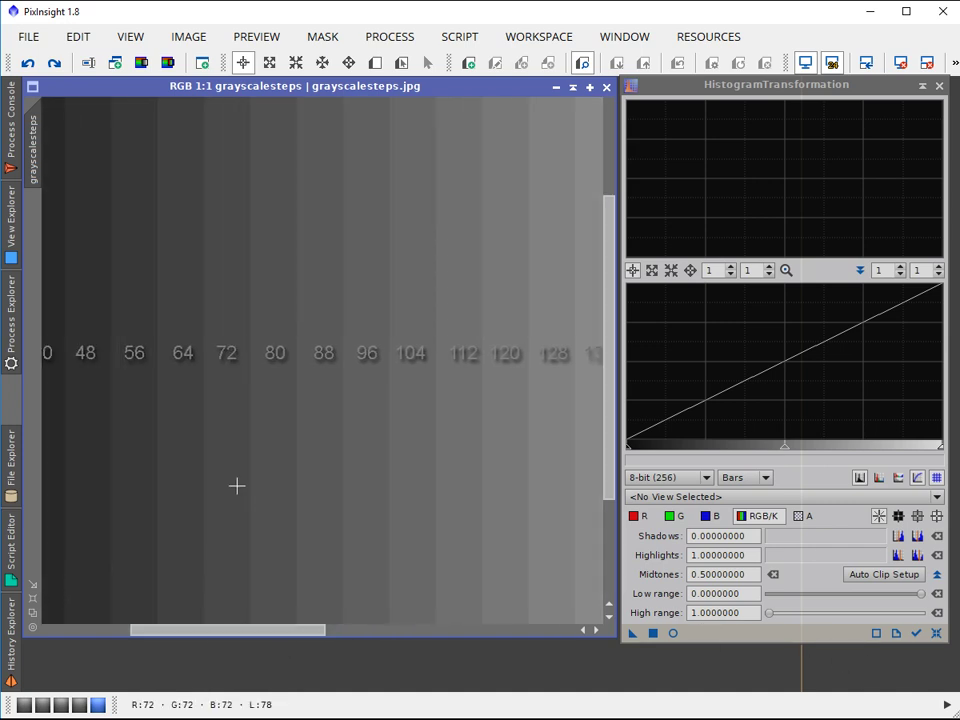
{"action": "left_click", "coordinate": [188, 401]}
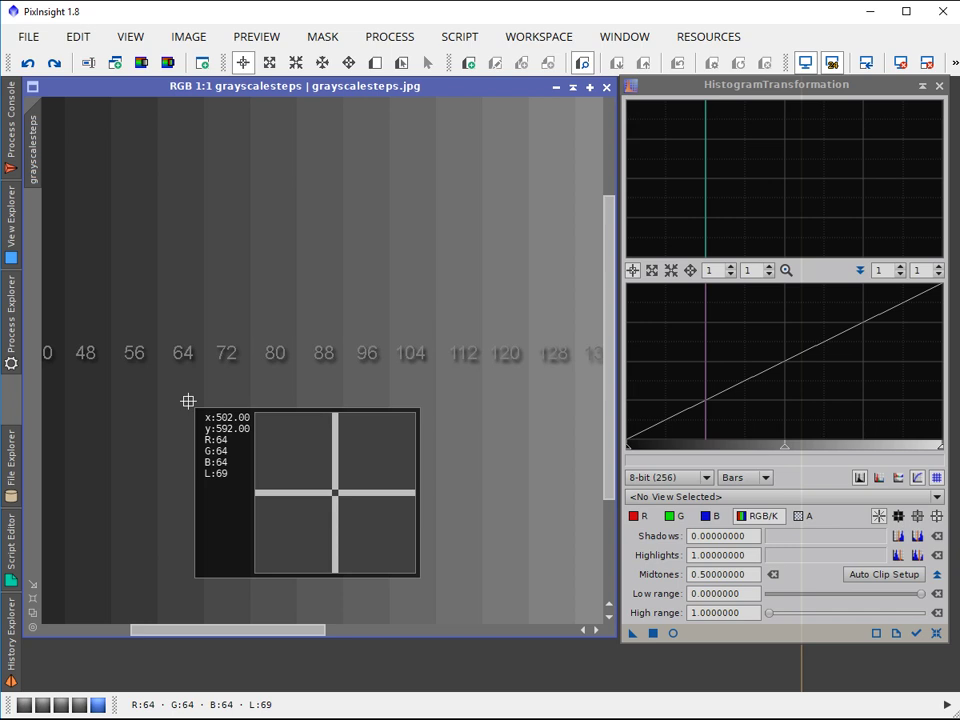
{"action": "left_click", "coordinate": [424, 390]}
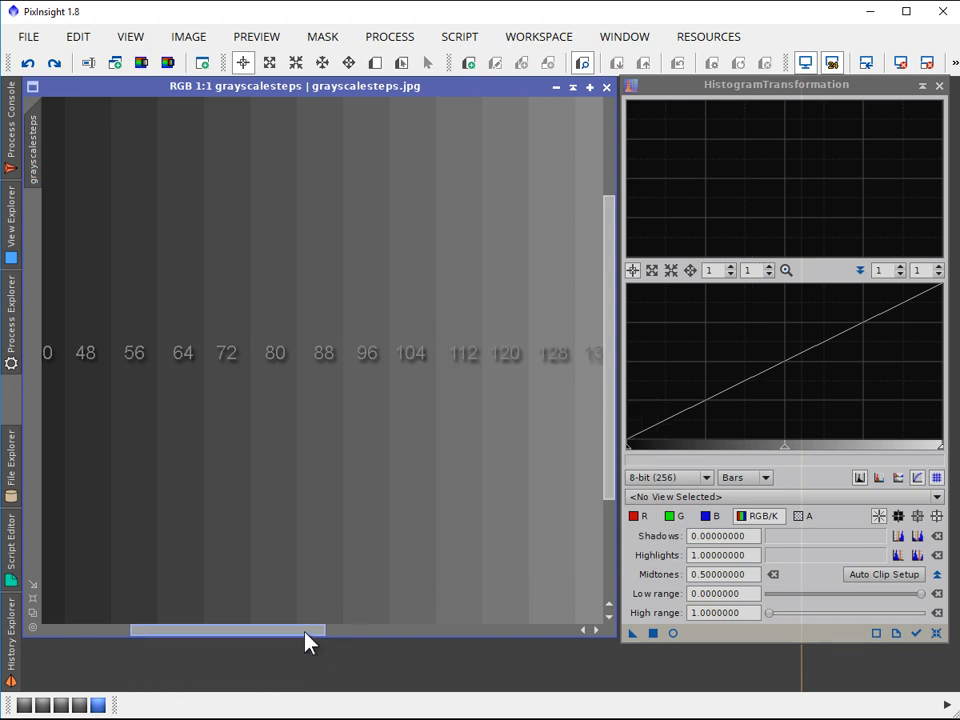
{"action": "left_click_drag", "start_coordinate": [306, 636], "coordinate": [370, 668]}
{"action": "left_click", "coordinate": [356, 391]}
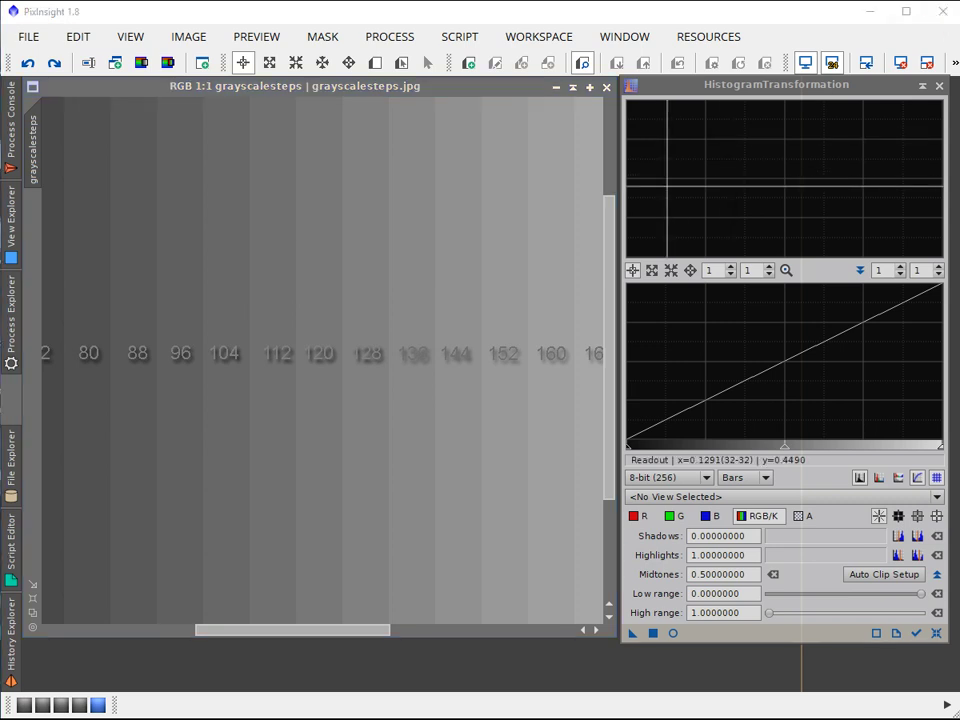
Check where image pixels fall on the HistogramTransformation transfer curve.
{"action": "left_click", "coordinate": [553, 293]}
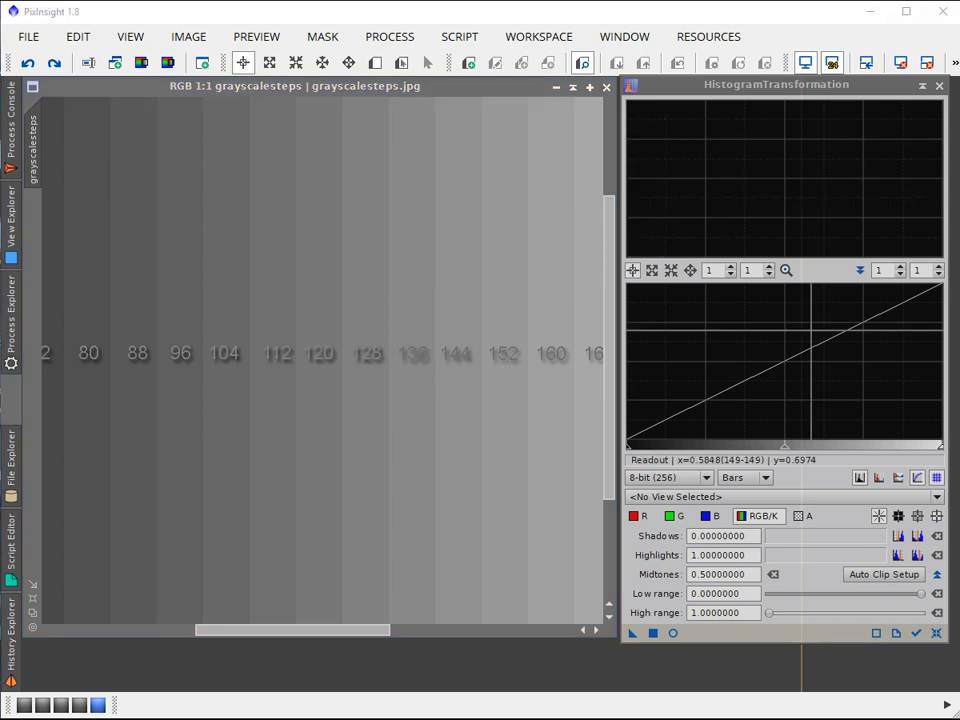
{"action": "scroll", "coordinate": [253, 394], "scroll_direction": "up", "scroll_amount": 1}
{"action": "scroll", "coordinate": [257, 392], "scroll_direction": "down", "scroll_amount": 2}
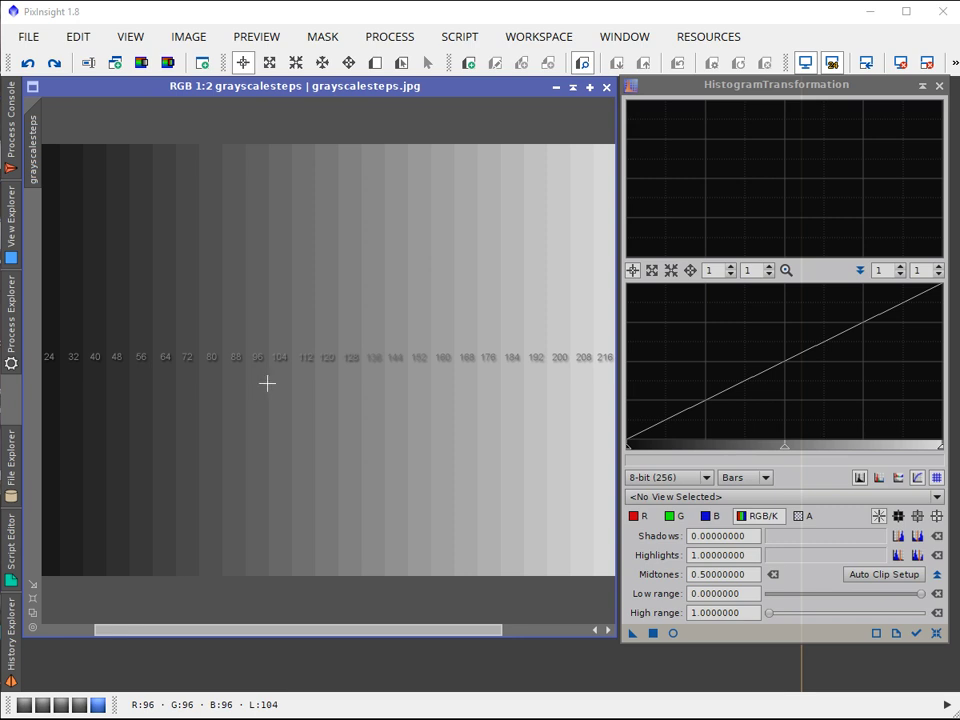
{"action": "left_click_drag", "start_coordinate": [266, 384], "coordinate": [280, 386]}
Show the grayscalesteps histogram and apply the unchanged transformation to the image.
{"action": "left_click", "coordinate": [714, 497]}
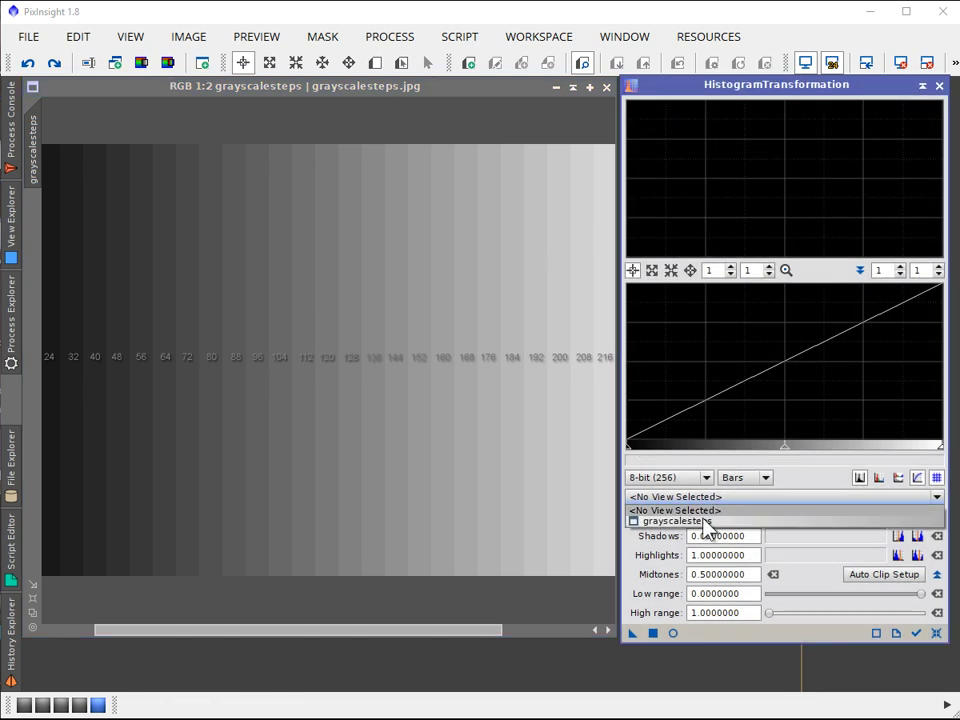
{"action": "left_click", "coordinate": [706, 522]}
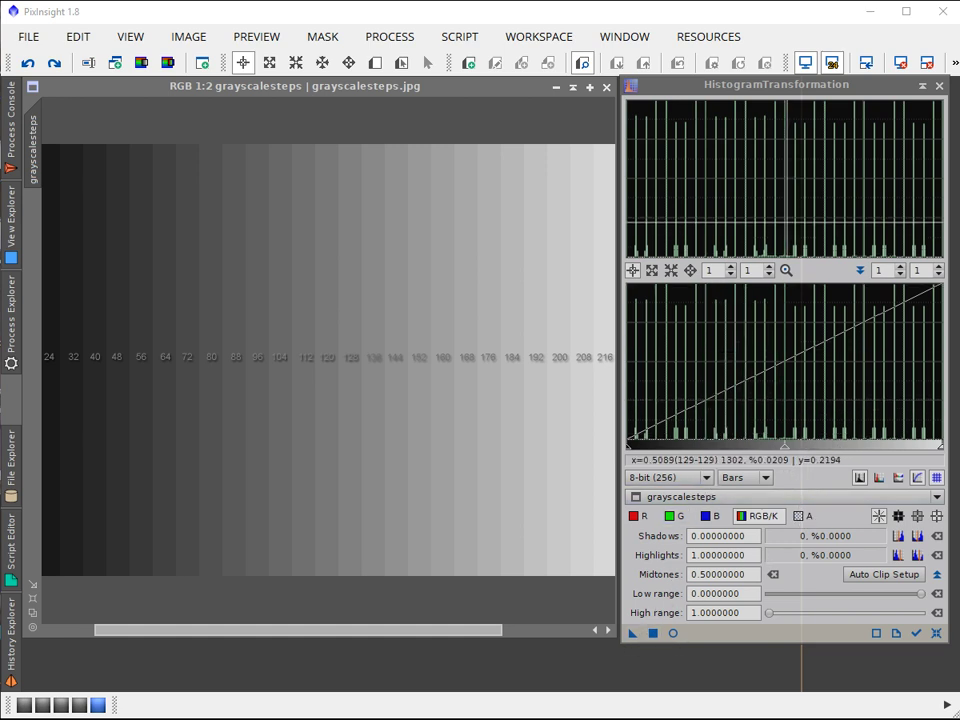
{"action": "left_click_drag", "start_coordinate": [634, 637], "coordinate": [433, 500]}
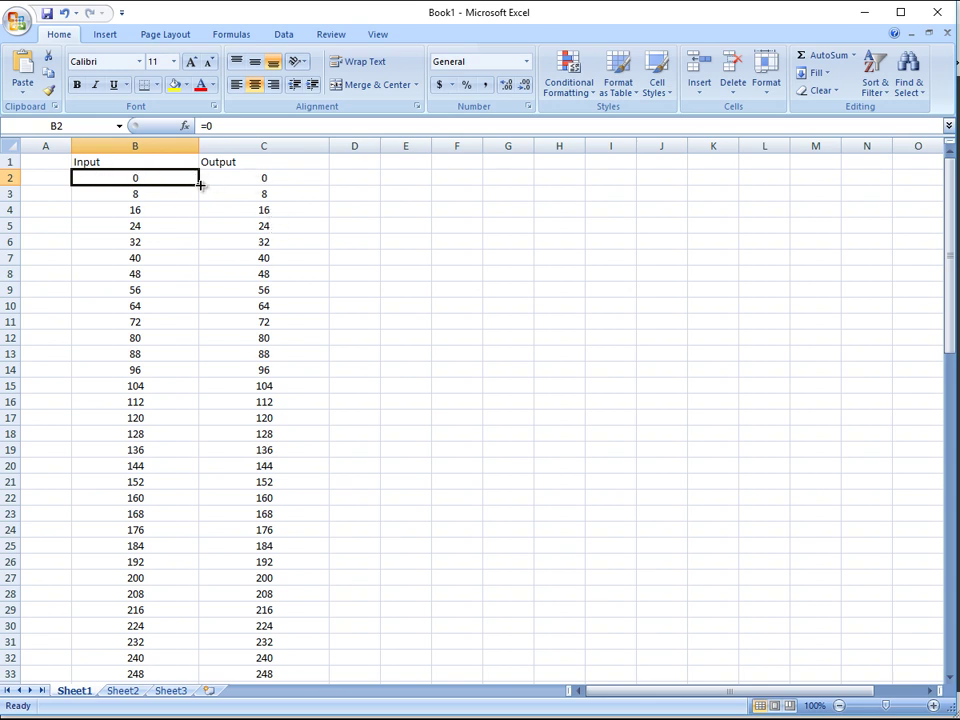
Plot the Input and Output columns B2:C34 as a scatter chart with straight lines.
{"action": "left_click_drag", "start_coordinate": [199, 183], "coordinate": [420, 660]}
{"action": "key", "text": "ctrl+z"}
{"action": "left_click_drag", "start_coordinate": [176, 179], "coordinate": [306, 658]}
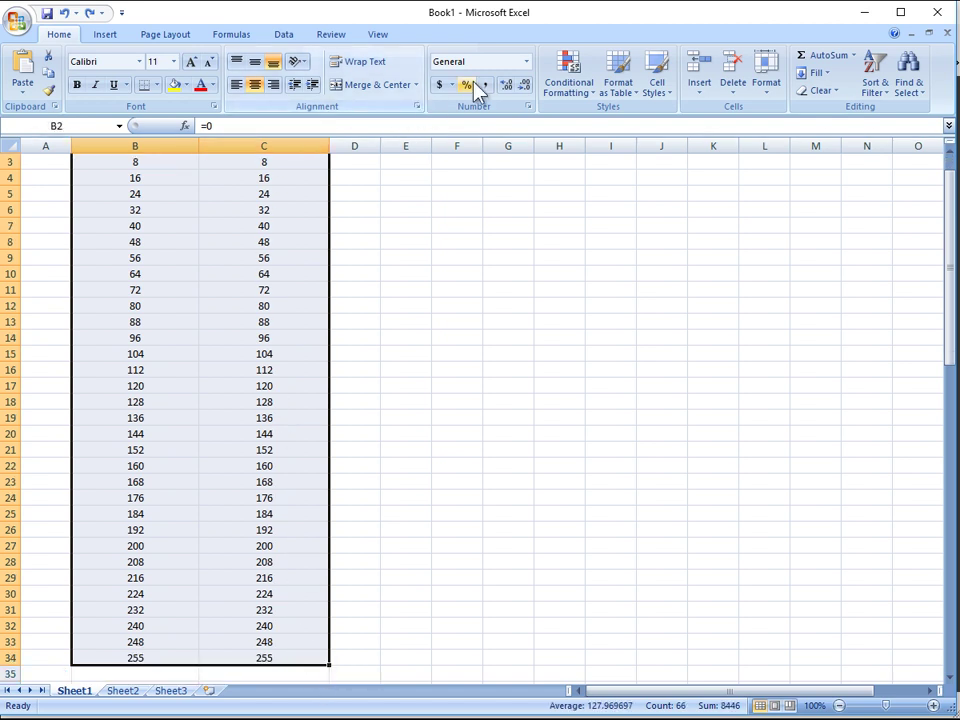
{"action": "left_click", "coordinate": [106, 35]}
{"action": "left_click", "coordinate": [445, 88]}
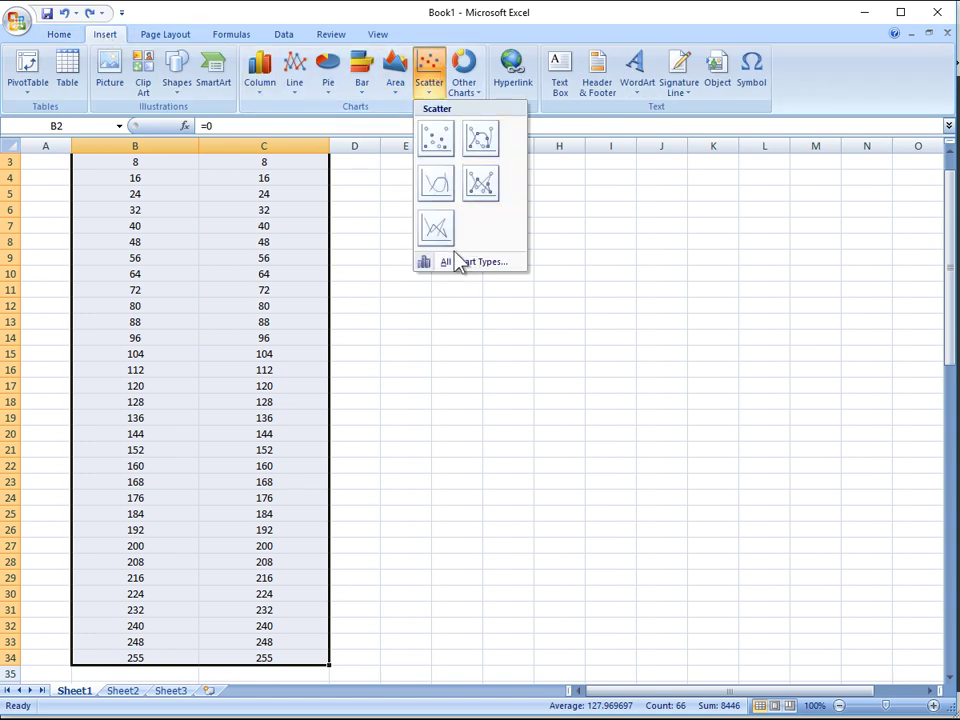
{"action": "left_click", "coordinate": [440, 183]}
Move the chart and its plot area to sit beside the table.
{"action": "left_click_drag", "start_coordinate": [448, 332], "coordinate": [508, 279]}
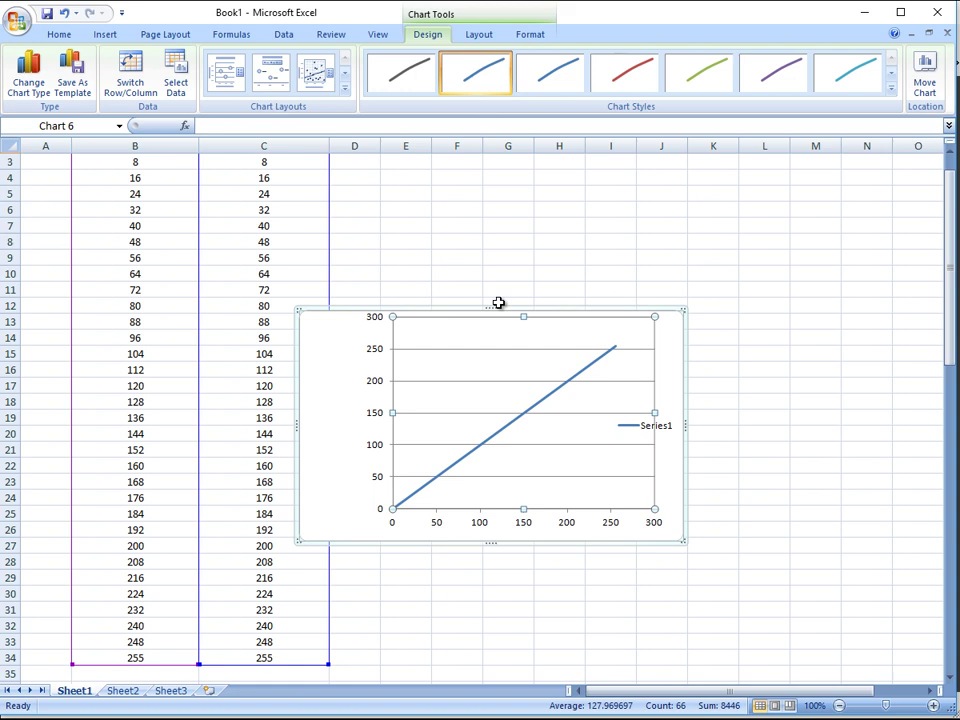
{"action": "left_click_drag", "start_coordinate": [650, 364], "coordinate": [697, 337]}
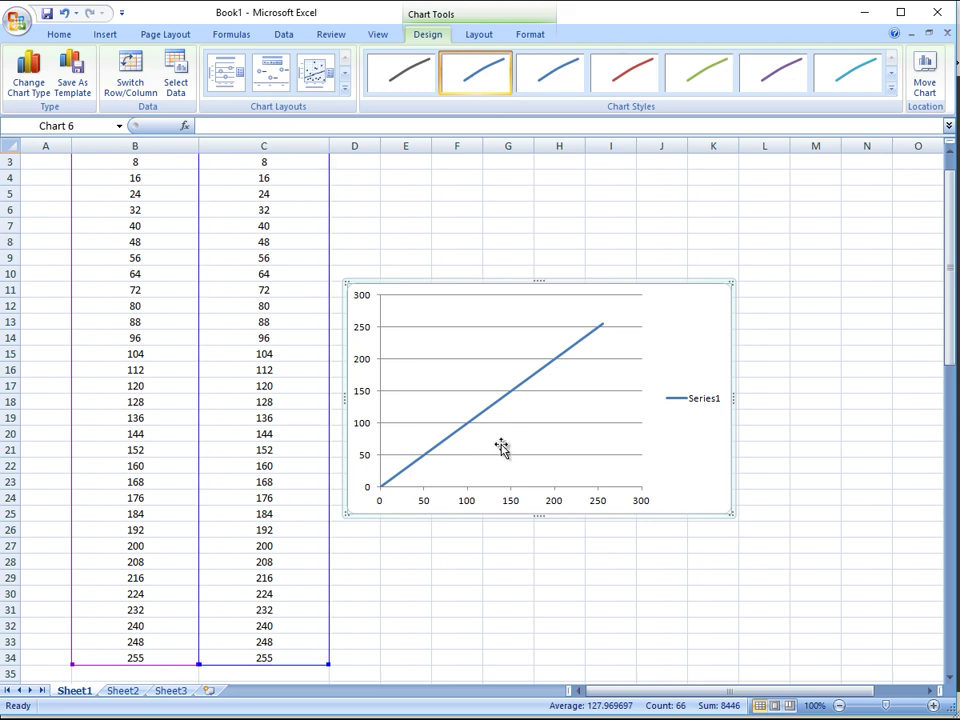
{"action": "mouse_move", "coordinate": [509, 405]}
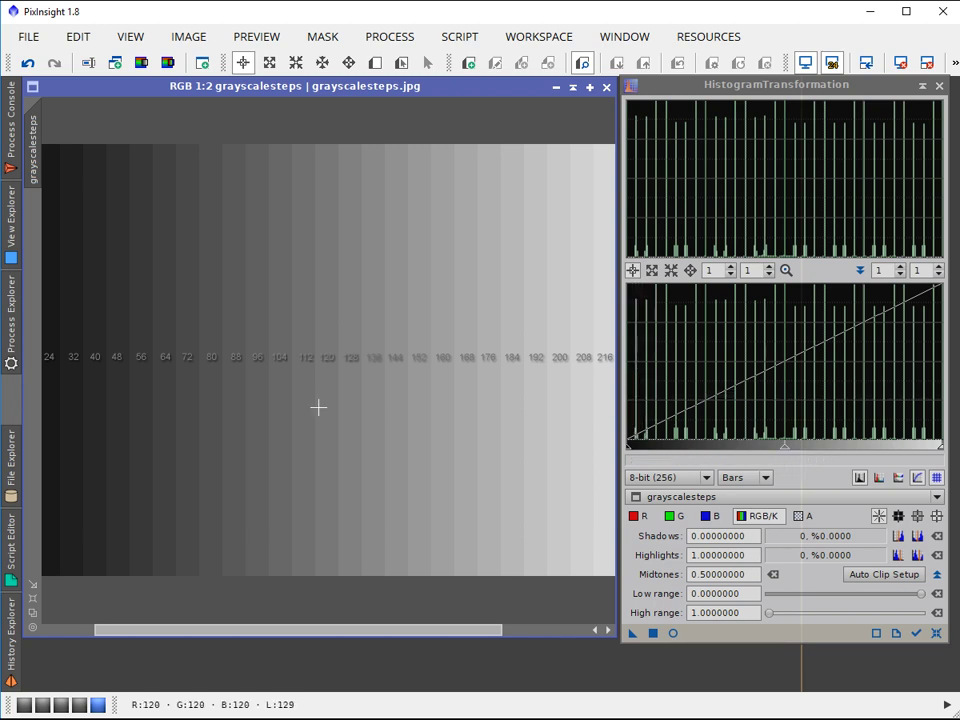
Scroll the wedge to show the 0–16 steps and nudge the shadows slider right.
{"action": "left_click_drag", "start_coordinate": [225, 630], "coordinate": [171, 630]}
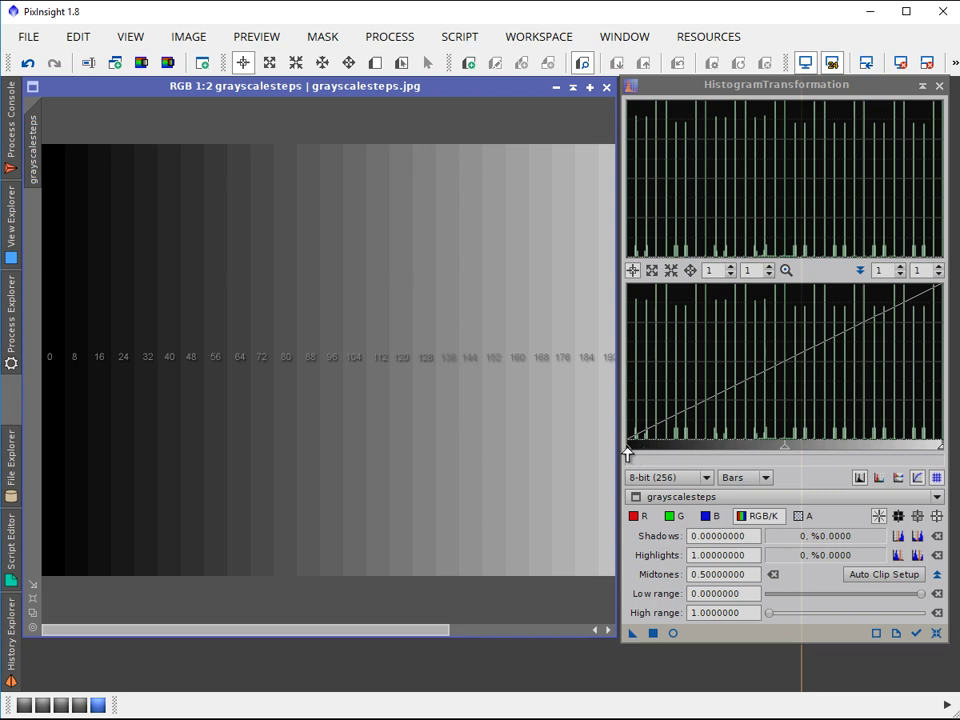
{"action": "mouse_move", "coordinate": [628, 452]}
{"action": "left_mouse_down"}
{"action": "mouse_move", "coordinate": [636, 454]}
{"action": "mouse_move", "coordinate": [622, 452]}
{"action": "left_mouse_up"}
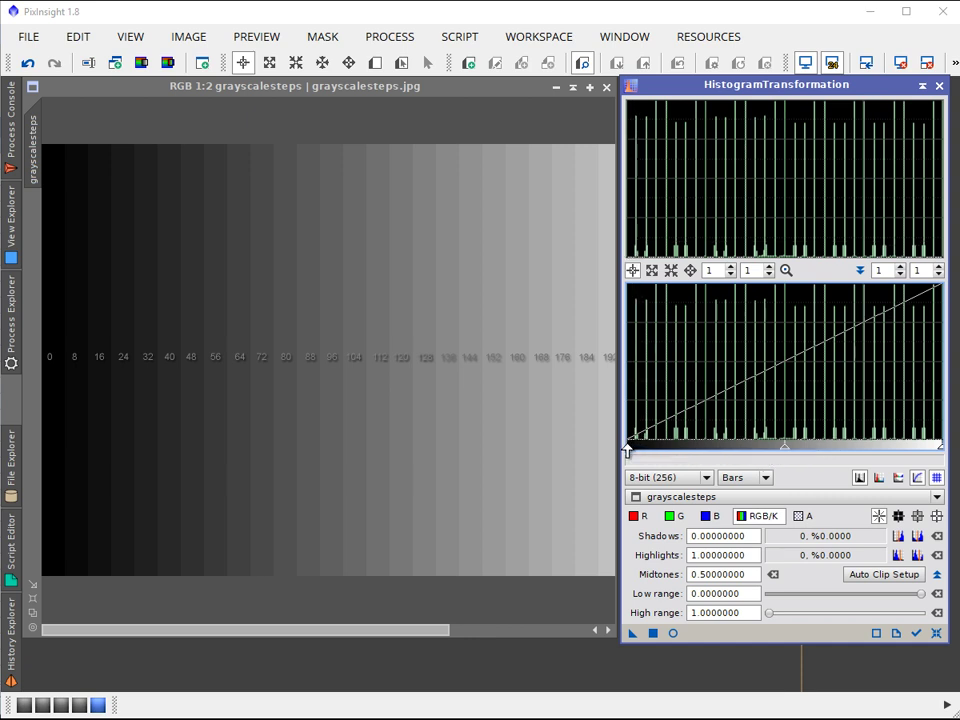
Raise Shadows to 0.09620253, clipping 36.1962% of the wedge's pixels to black.
{"action": "left_click_drag", "start_coordinate": [628, 452], "coordinate": [647, 455]}
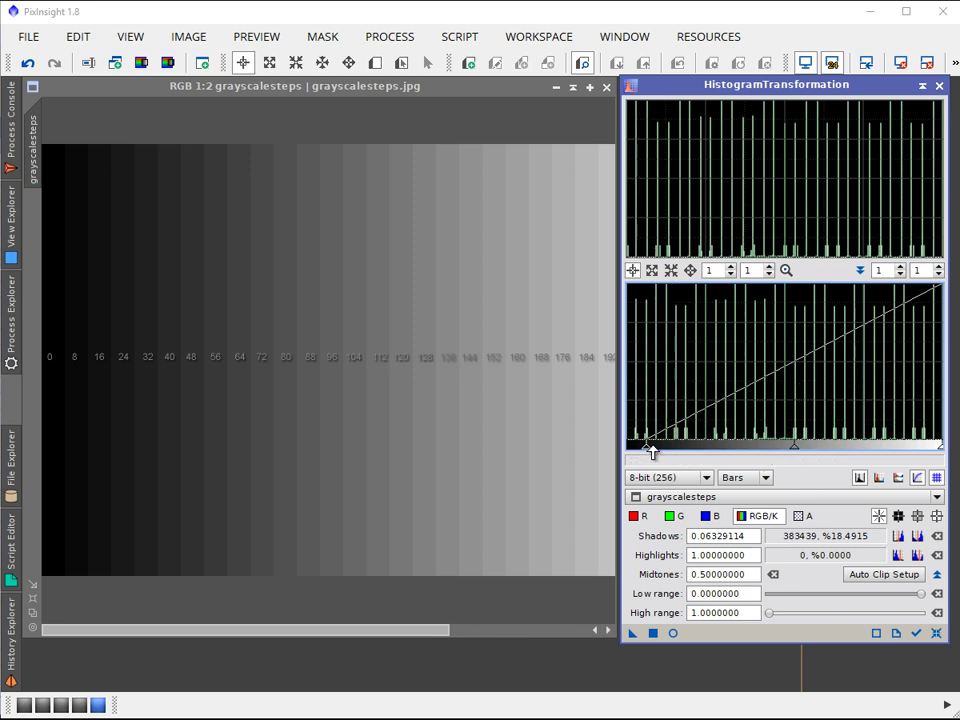
{"action": "left_click_drag", "start_coordinate": [649, 451], "coordinate": [657, 451]}
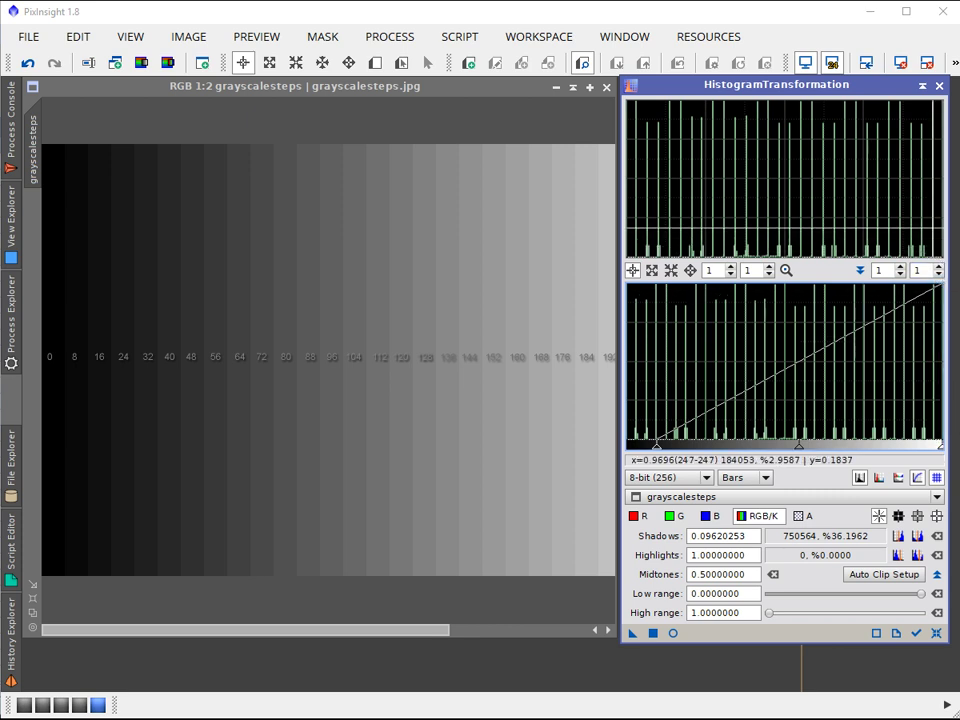
Scroll to the wedge's bright end and lower Highlights to 0.91139241.
{"action": "left_click_drag", "start_coordinate": [436, 631], "coordinate": [608, 664]}
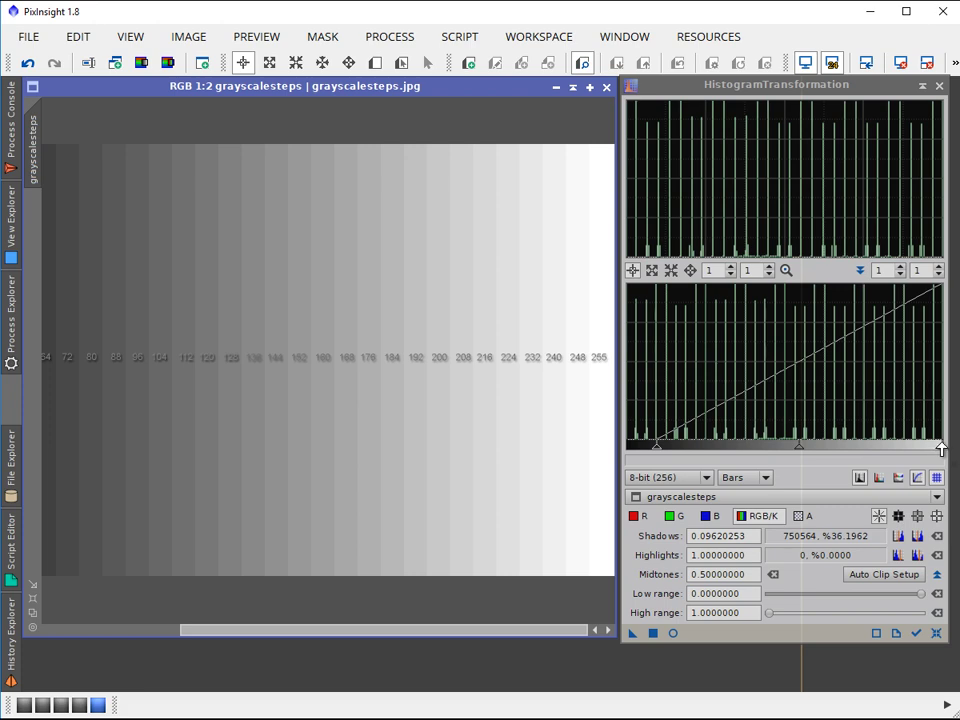
{"action": "left_click_drag", "start_coordinate": [937, 448], "coordinate": [914, 448]}
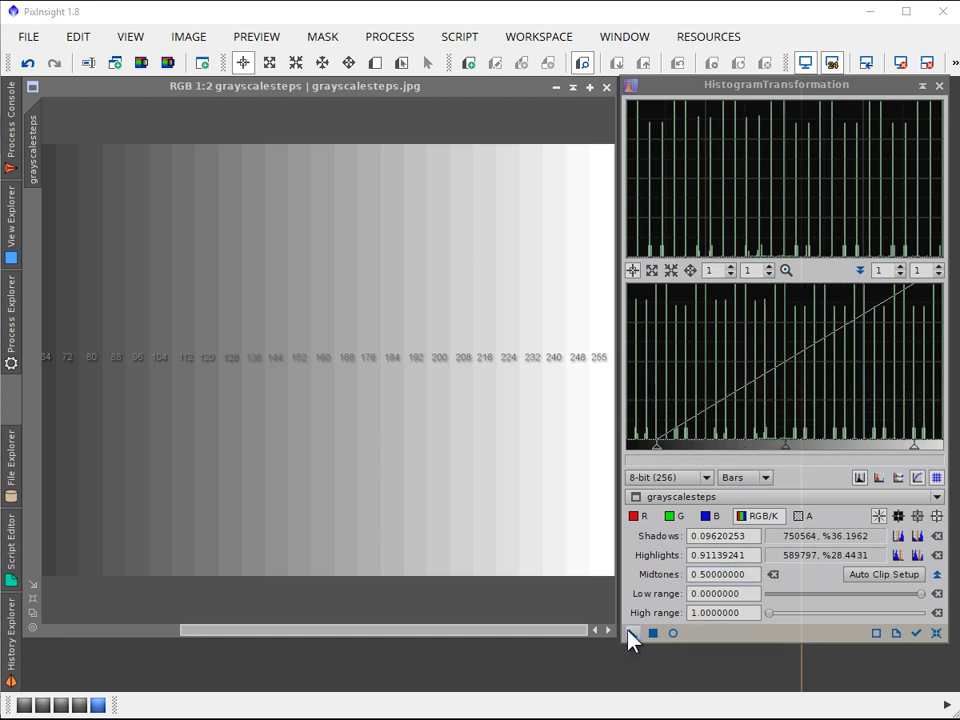
Apply the stretch to grayscalesteps, inspect it, then undo to see the original gradient.
{"action": "left_click_drag", "start_coordinate": [629, 632], "coordinate": [362, 460]}
{"action": "scroll", "coordinate": [290, 411], "scroll_direction": "up", "scroll_amount": 1}
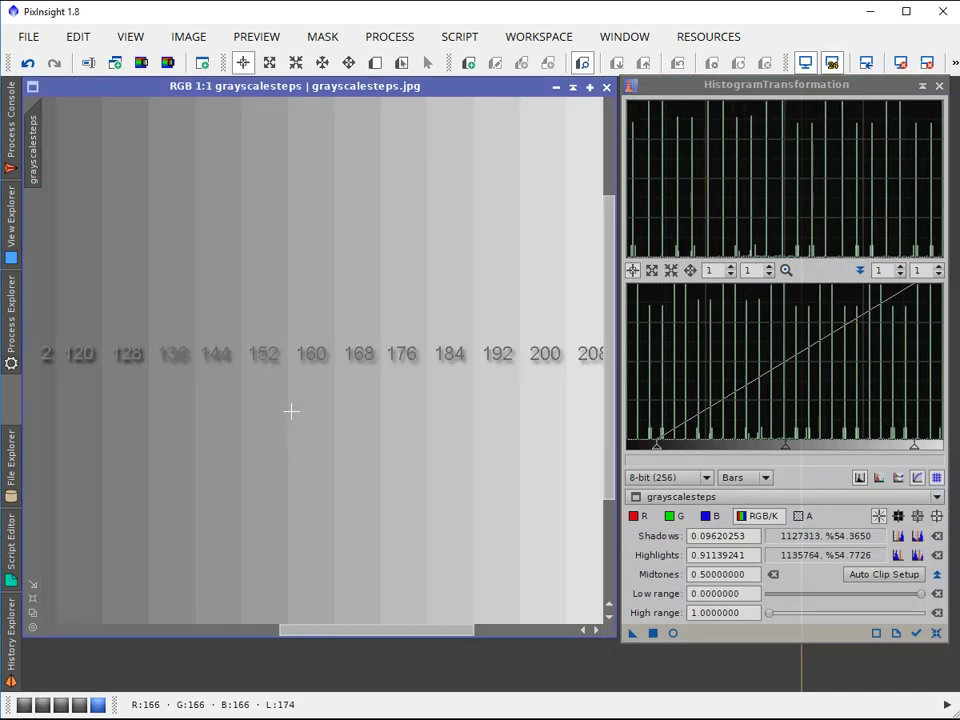
{"action": "scroll", "coordinate": [290, 411], "scroll_direction": "down", "scroll_amount": 2}
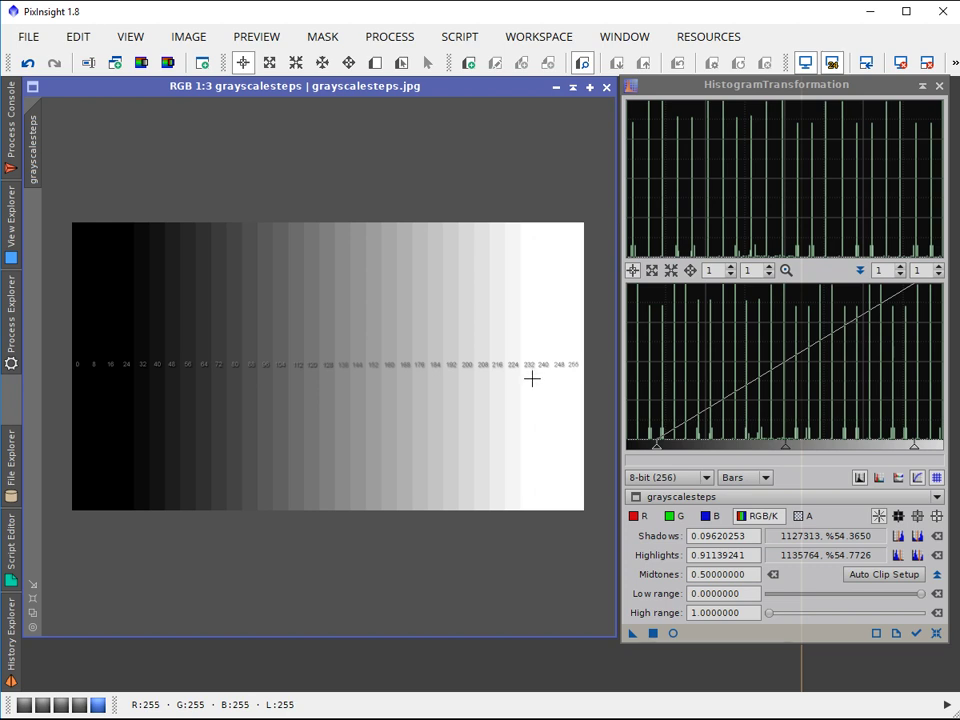
{"action": "key", "text": "ctrl+z"}
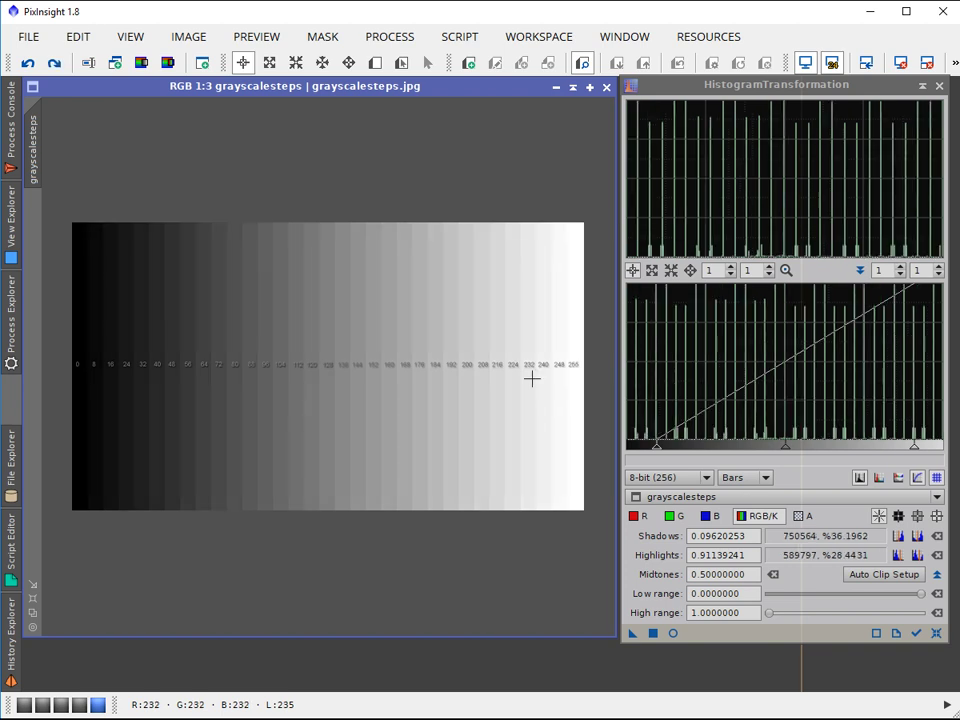
Toggle redo, undo and redo to compare, leaving the histogram stretch applied.
{"action": "left_click", "coordinate": [55, 66]}
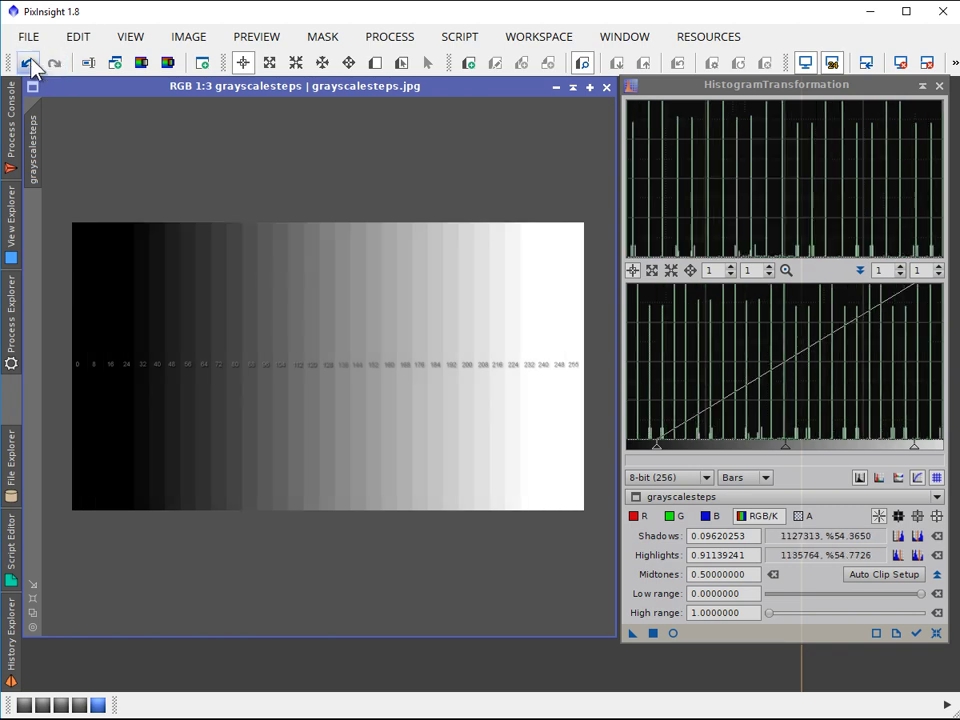
{"action": "left_click", "coordinate": [28, 63]}
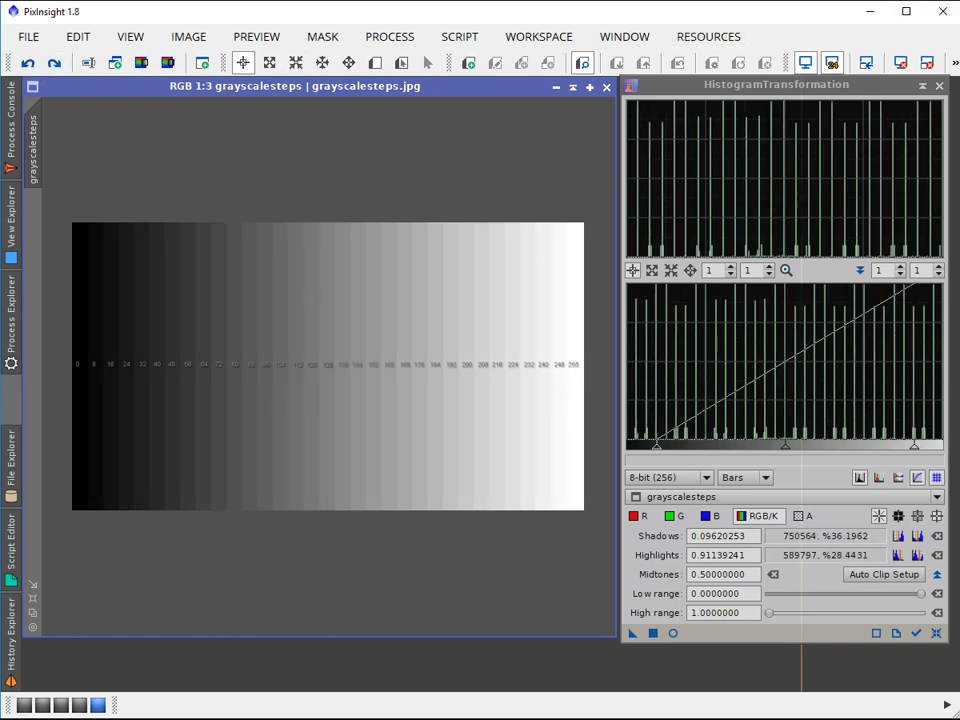
{"action": "left_click", "coordinate": [55, 63]}
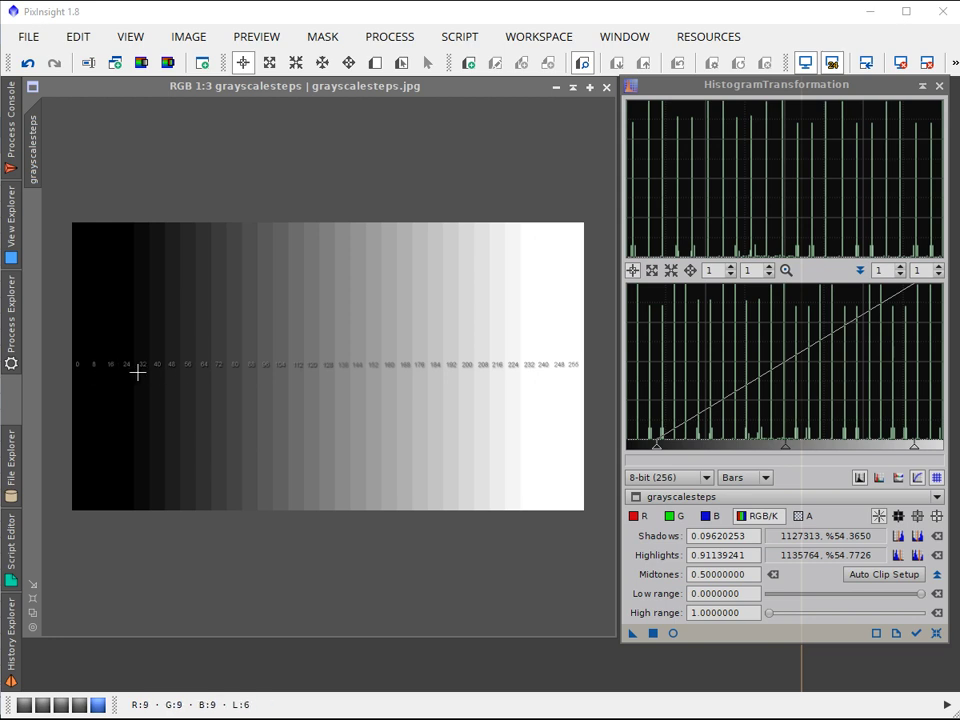
{"action": "scroll", "coordinate": [346, 378], "scroll_direction": "down", "scroll_amount": 1}
{"action": "scroll", "coordinate": [346, 378], "scroll_direction": "up", "scroll_amount": 2}
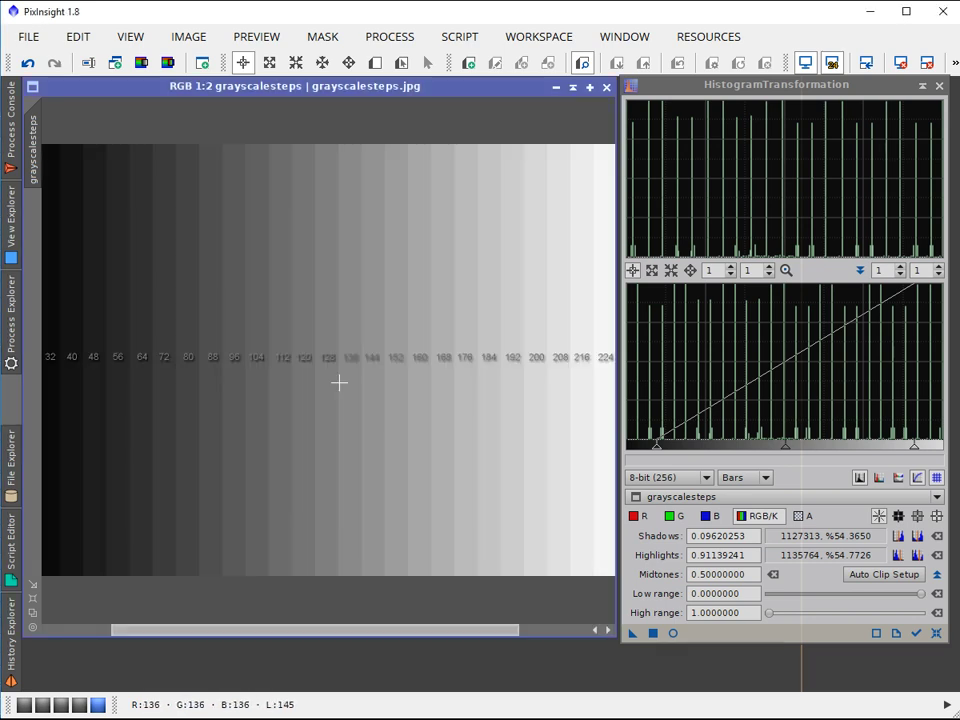
{"action": "left_click_drag", "start_coordinate": [355, 640], "coordinate": [207, 607]}
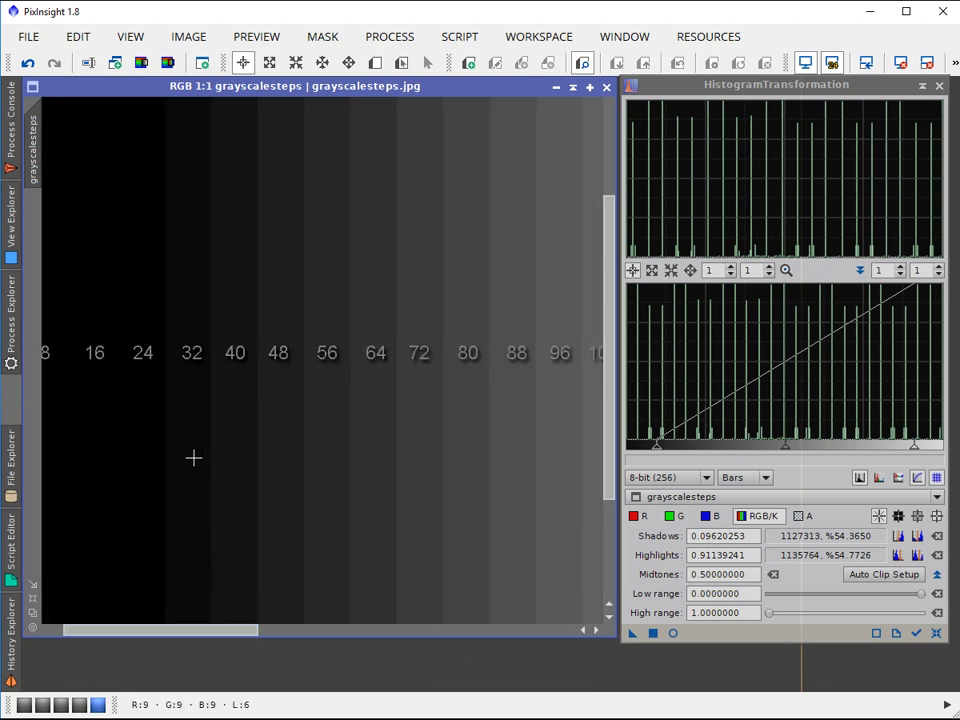
{"action": "left_click", "coordinate": [191, 406]}
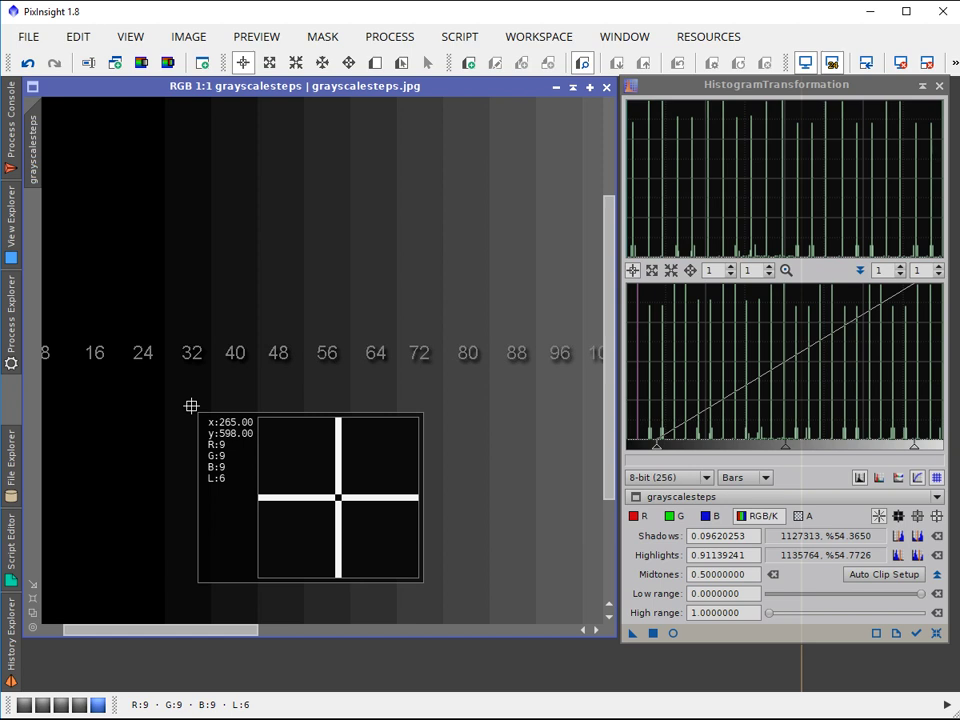
{"action": "left_click", "coordinate": [232, 394]}
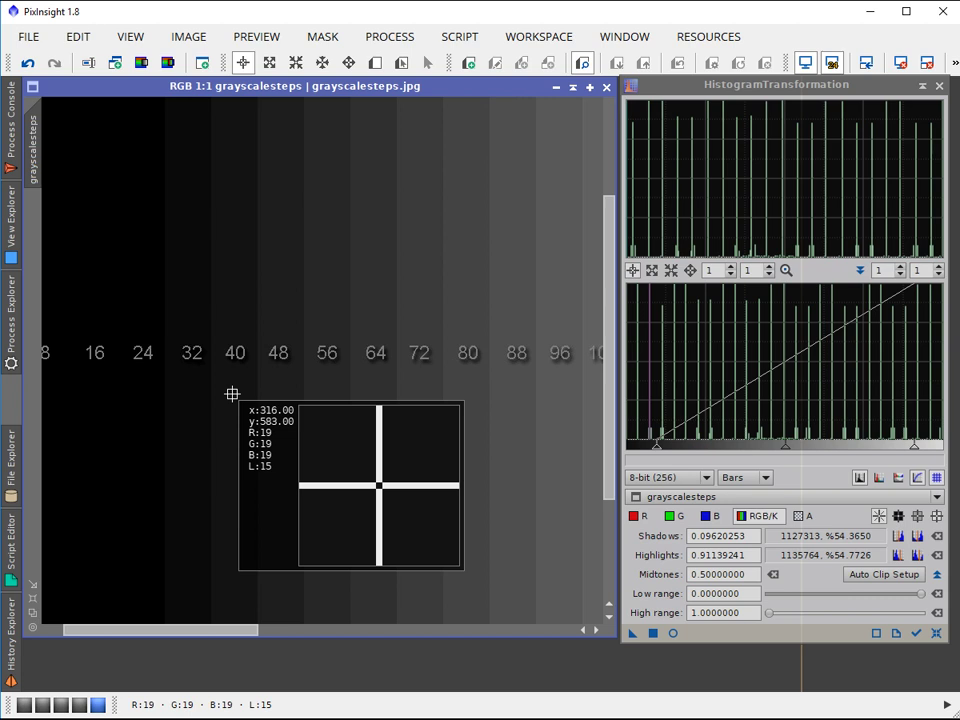
{"action": "left_click", "coordinate": [291, 399]}
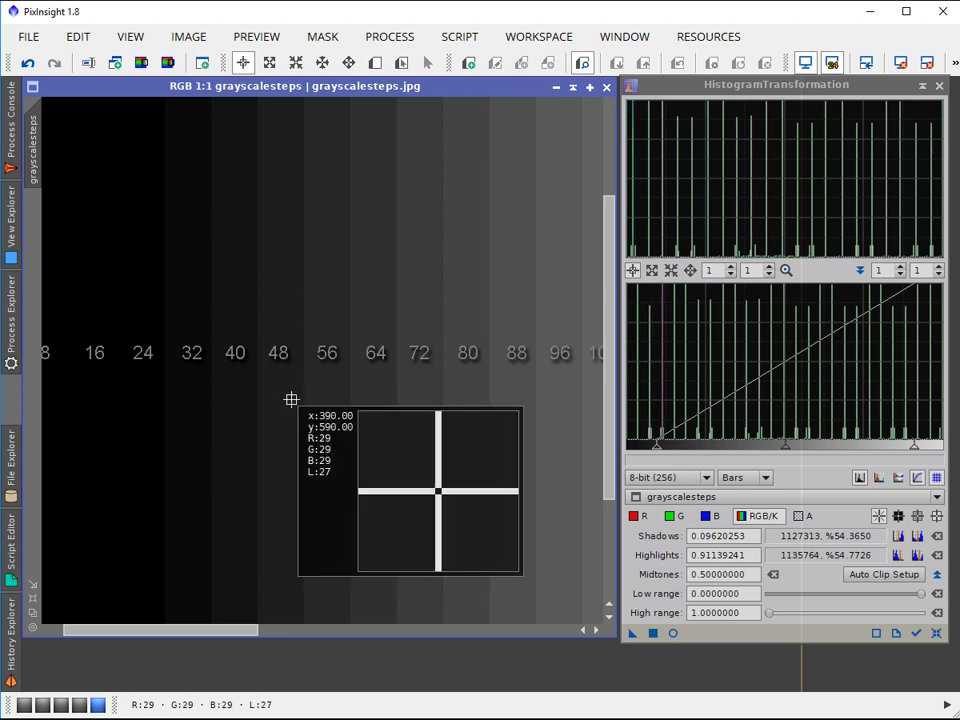
{"action": "left_click", "coordinate": [224, 400]}
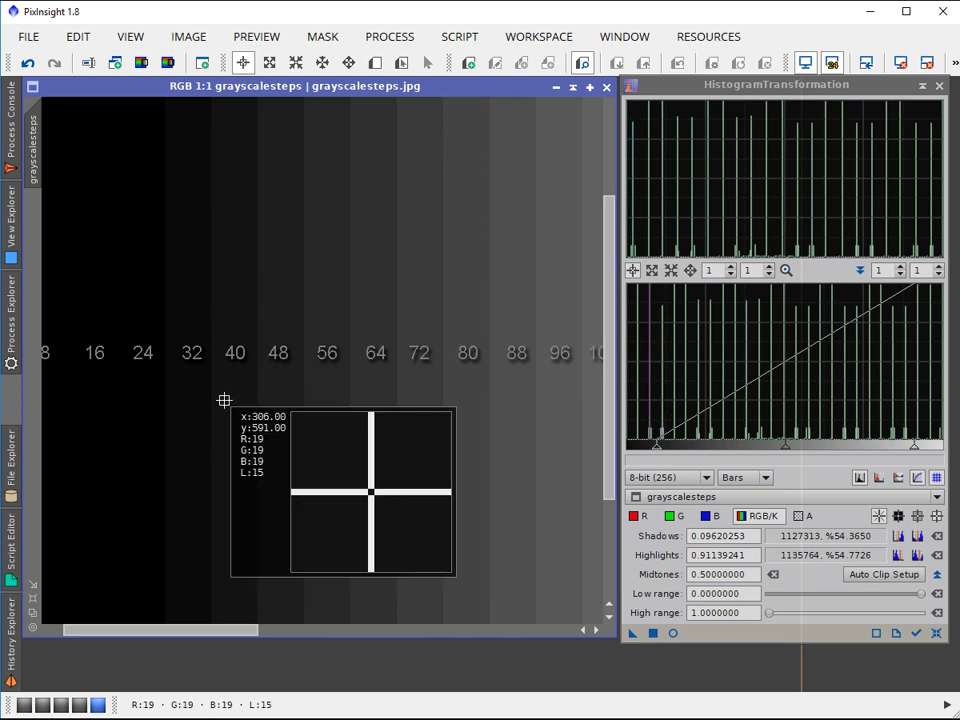
{"action": "left_click", "coordinate": [285, 390]}
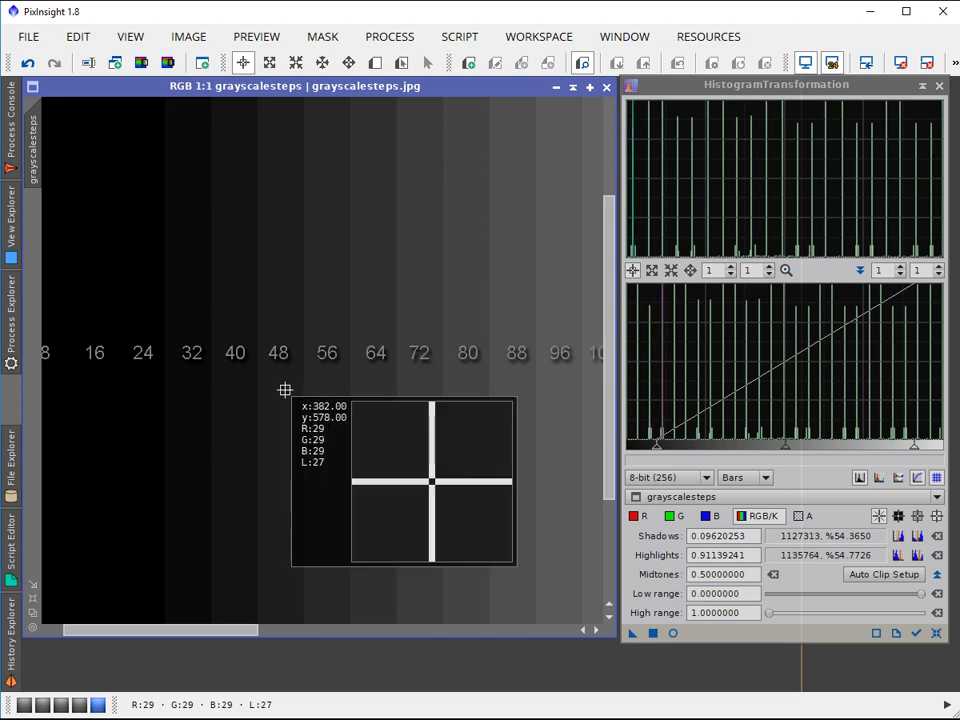
{"action": "left_click", "coordinate": [339, 390]}
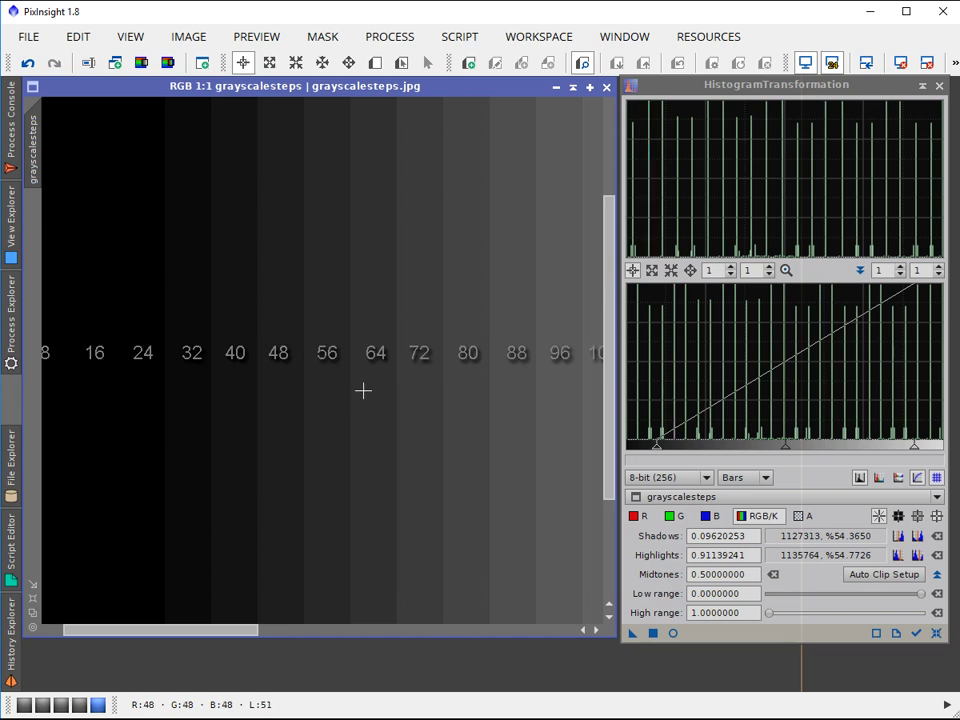
{"action": "left_click", "coordinate": [367, 390]}
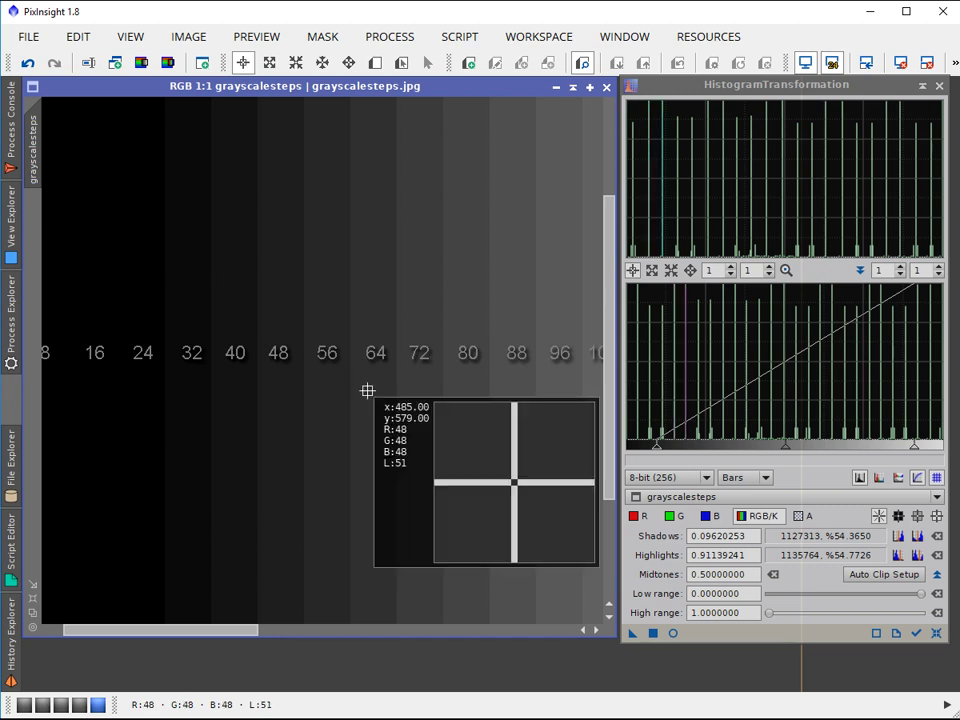
{"action": "left_click", "coordinate": [415, 387]}
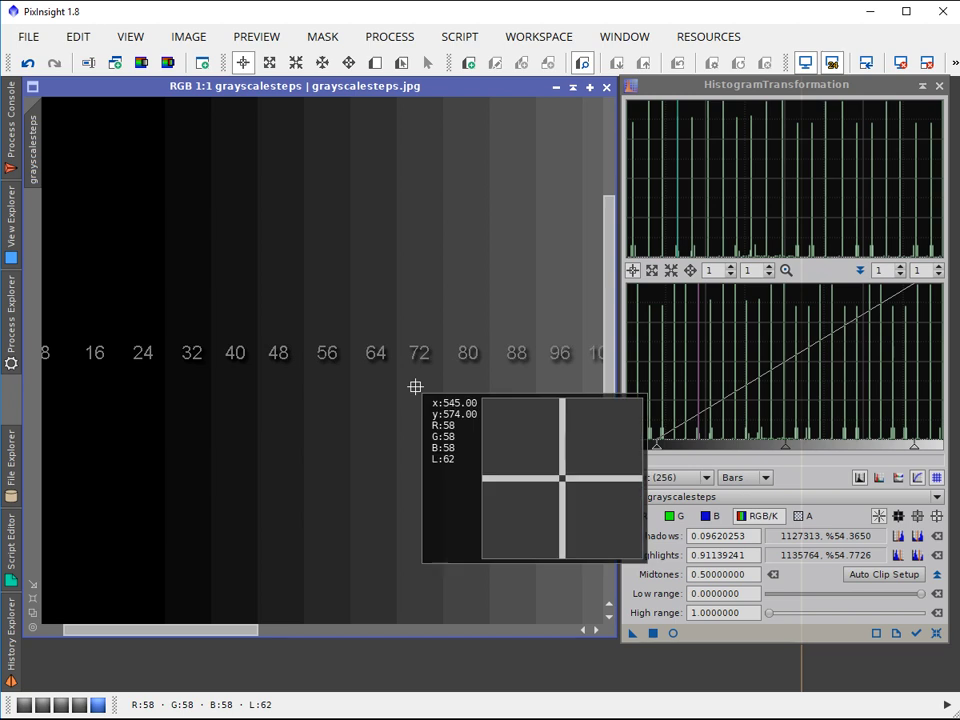
{"action": "left_click", "coordinate": [453, 385]}
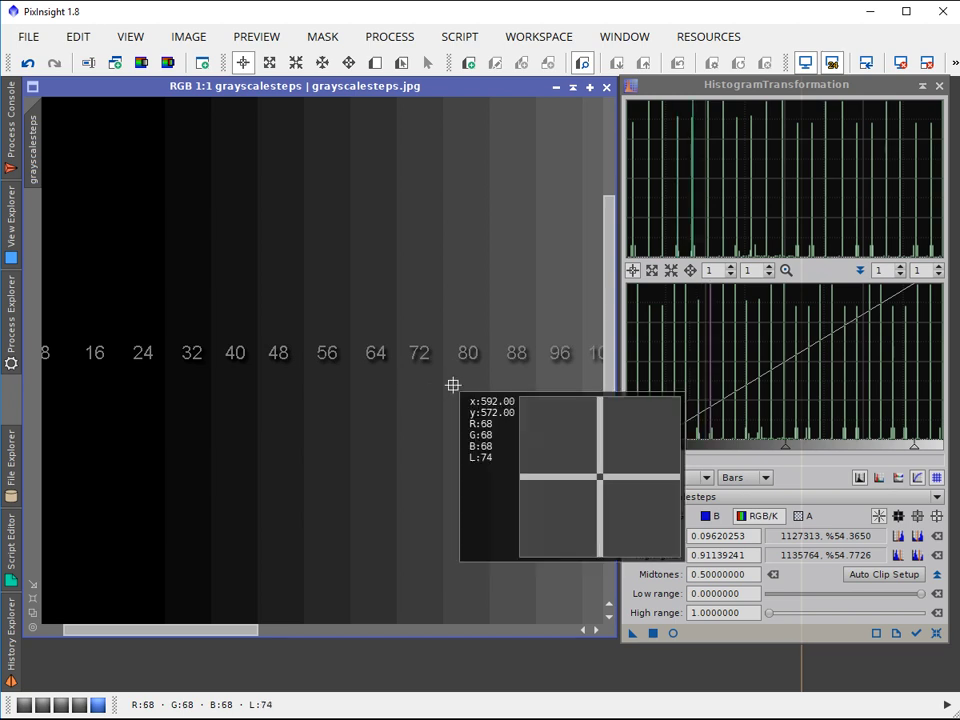
{"action": "left_click", "coordinate": [512, 395]}
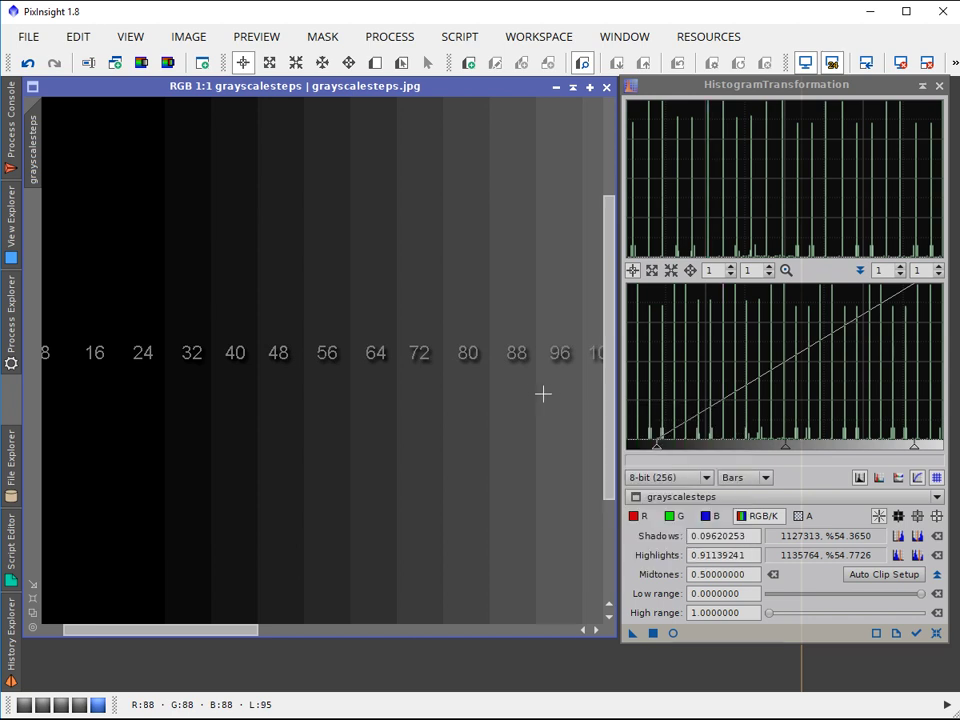
{"action": "left_click", "coordinate": [553, 393]}
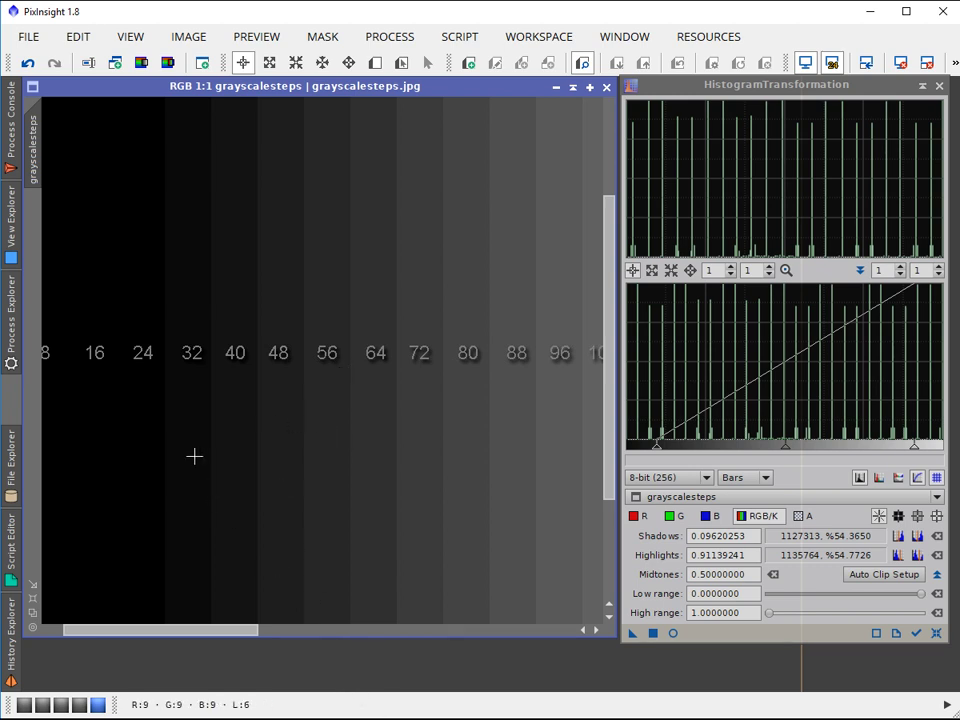
{"action": "left_click", "coordinate": [148, 389]}
In Excel, set the Output for inputs 8, 16 and 24 to 0.
{"action": "left_click", "coordinate": [480, 705]}
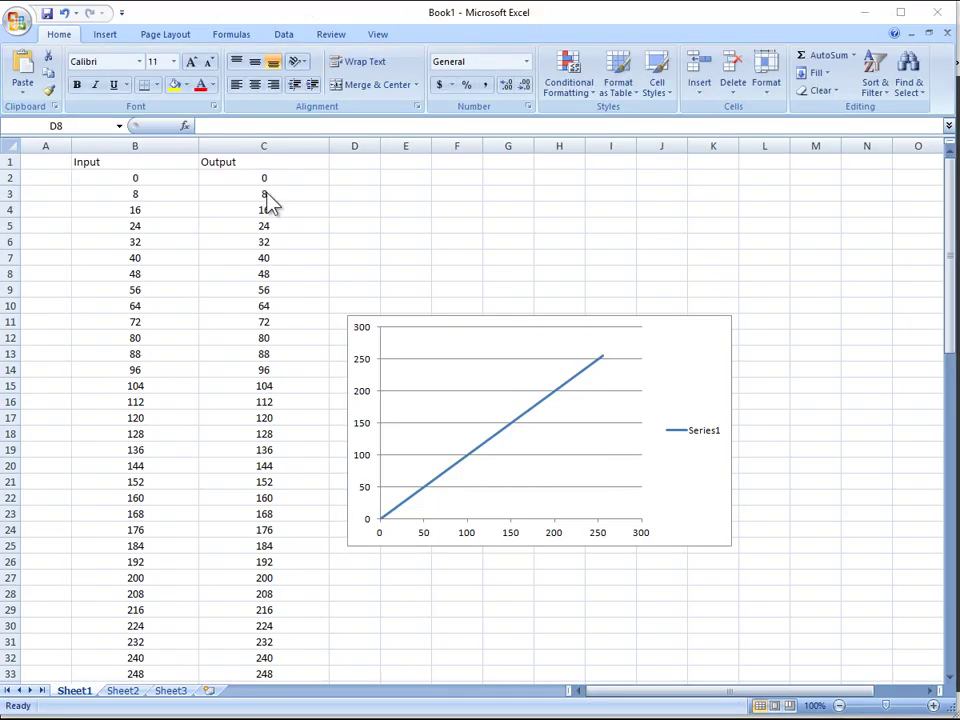
{"action": "left_click", "coordinate": [267, 192]}
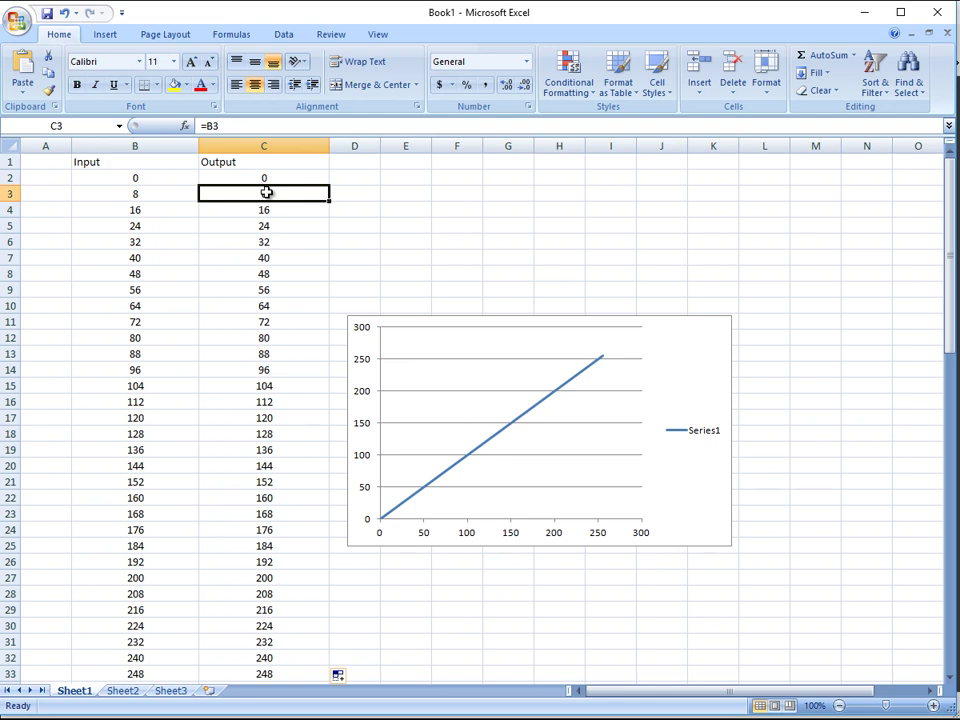
{"action": "type", "text": "0"}
{"action": "key", "text": "Return"}
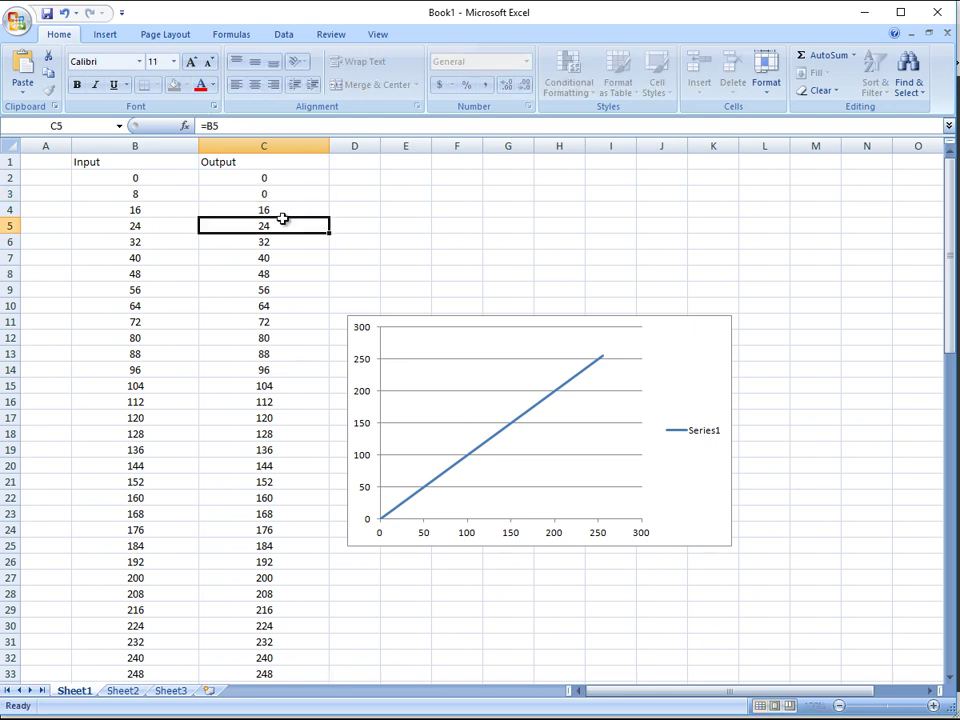
{"action": "type", "text": "0"}
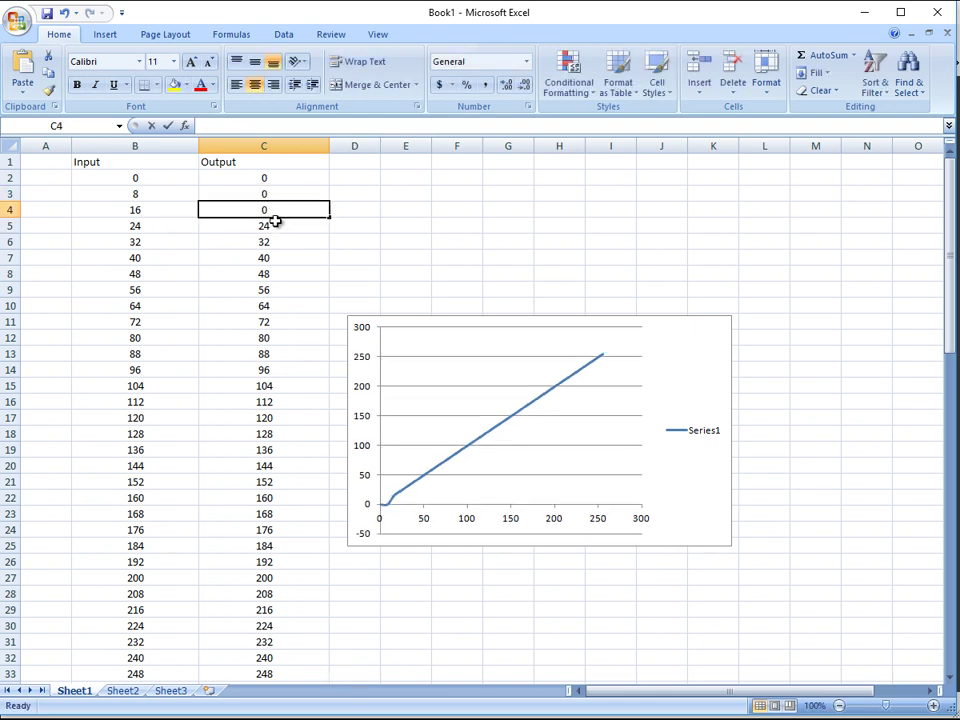
{"action": "key", "text": "Return"}
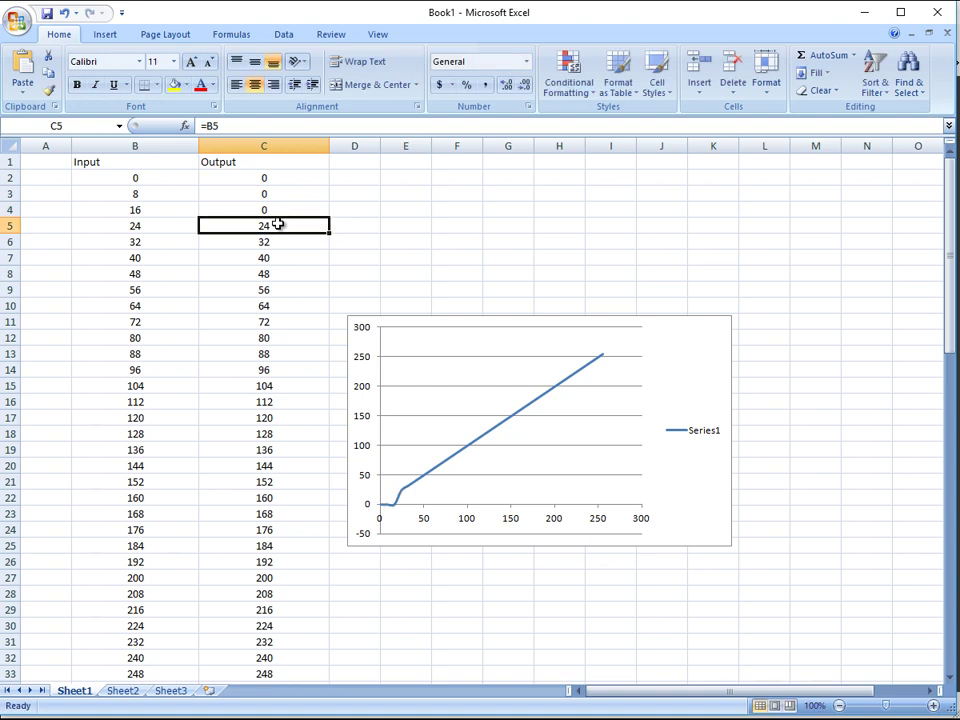
{"action": "type", "text": "0"}
{"action": "key", "text": "Return"}
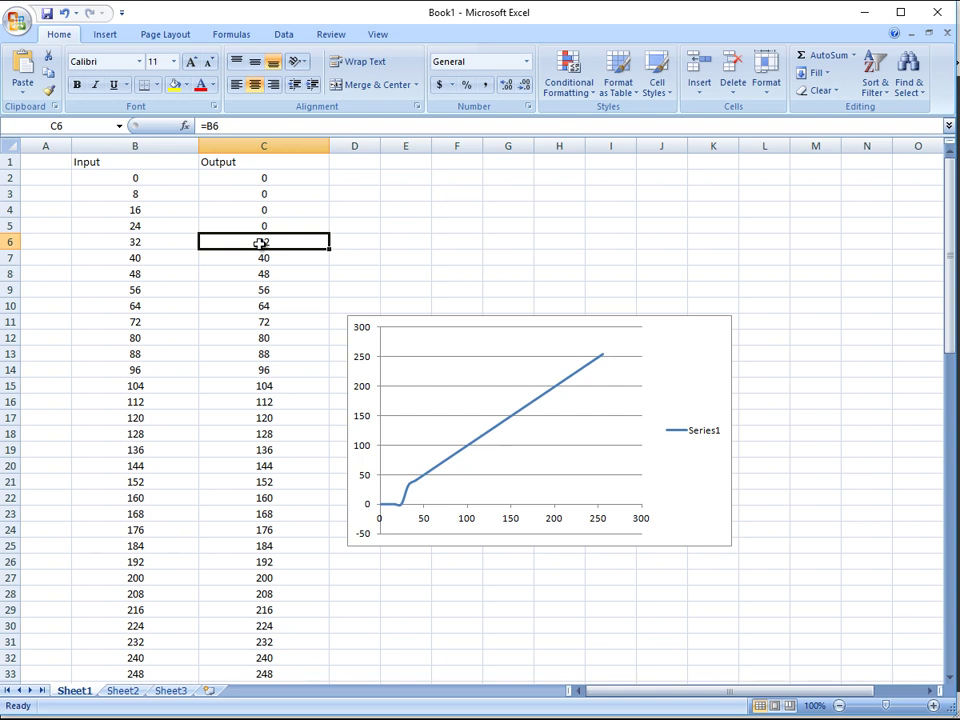
Enter 9 in C6 and fill the formula =C6+10 down column C to row 31.
{"action": "type", "text": "9"}
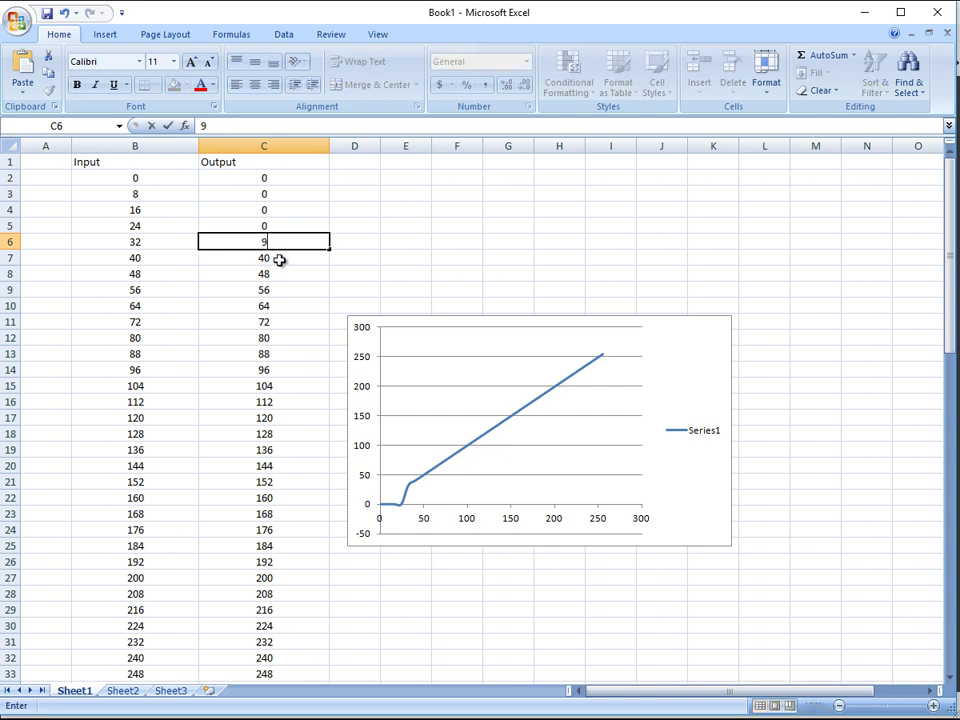
{"action": "key", "text": "Return"}
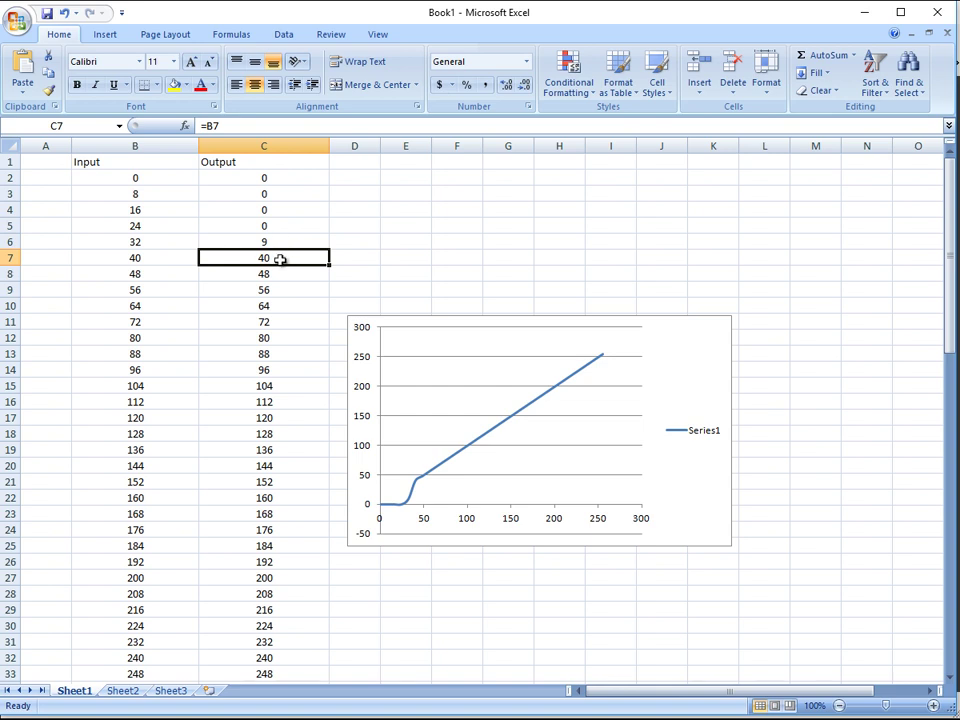
{"action": "type", "text": "="}
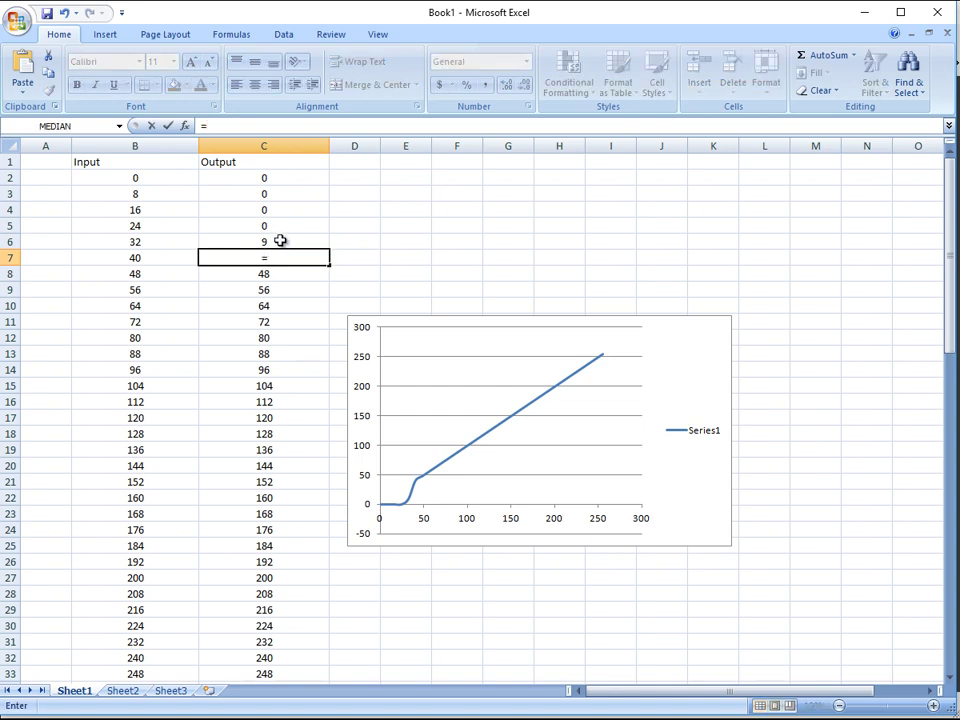
{"action": "left_click", "coordinate": [281, 242]}
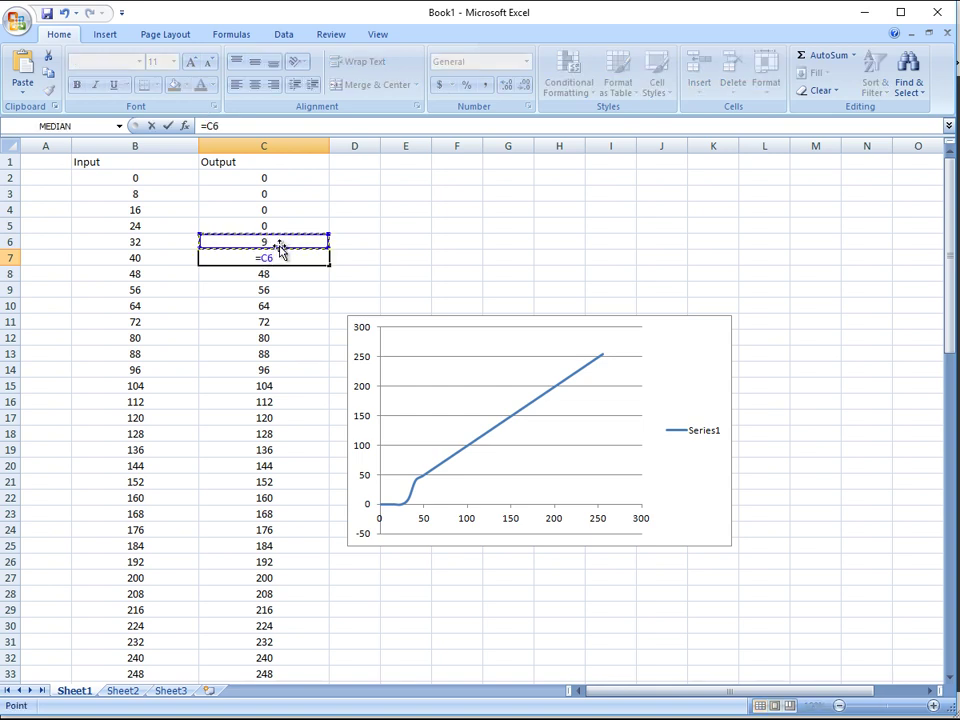
{"action": "type", "text": "+10"}
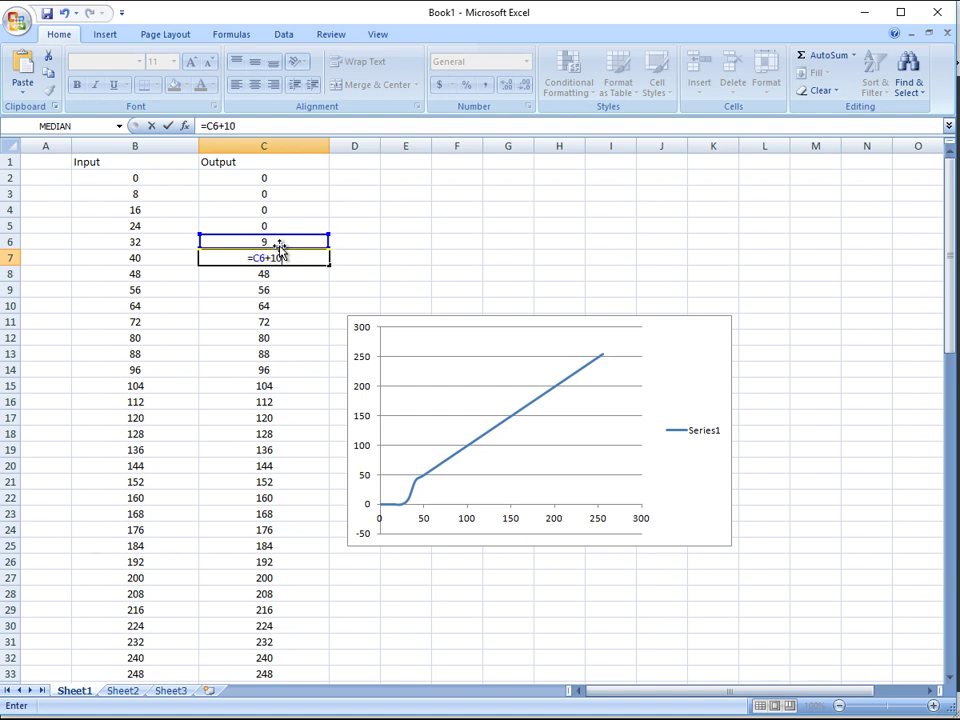
{"action": "left_click", "coordinate": [384, 274]}
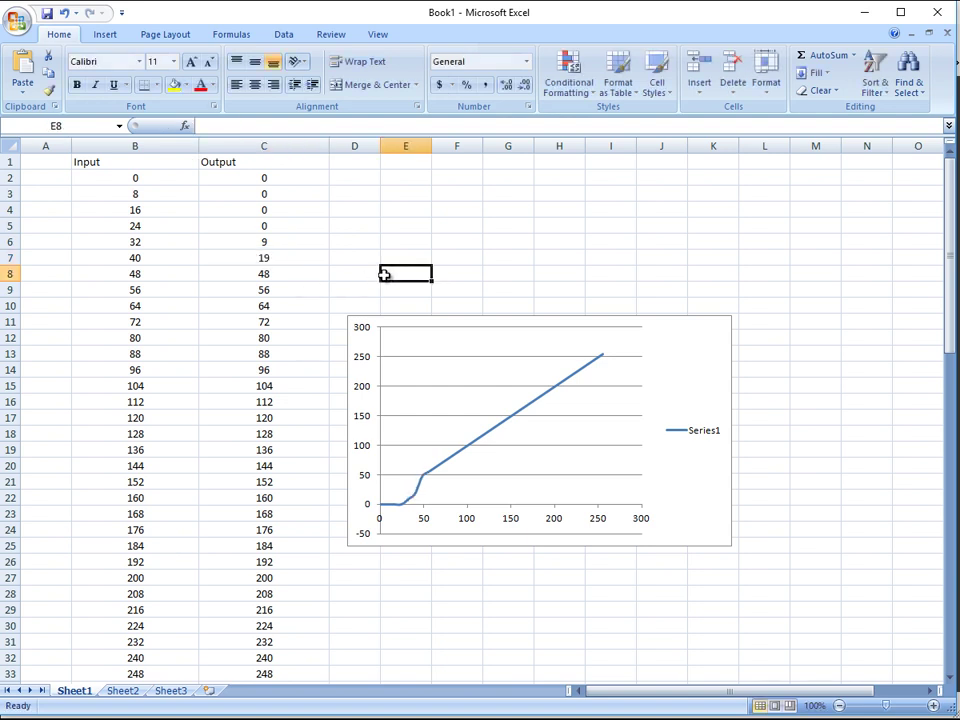
{"action": "left_click", "coordinate": [297, 259]}
{"action": "left_click_drag", "start_coordinate": [329, 265], "coordinate": [347, 634]}
{"action": "scroll", "coordinate": [355, 628], "scroll_direction": "down", "scroll_amount": 1}
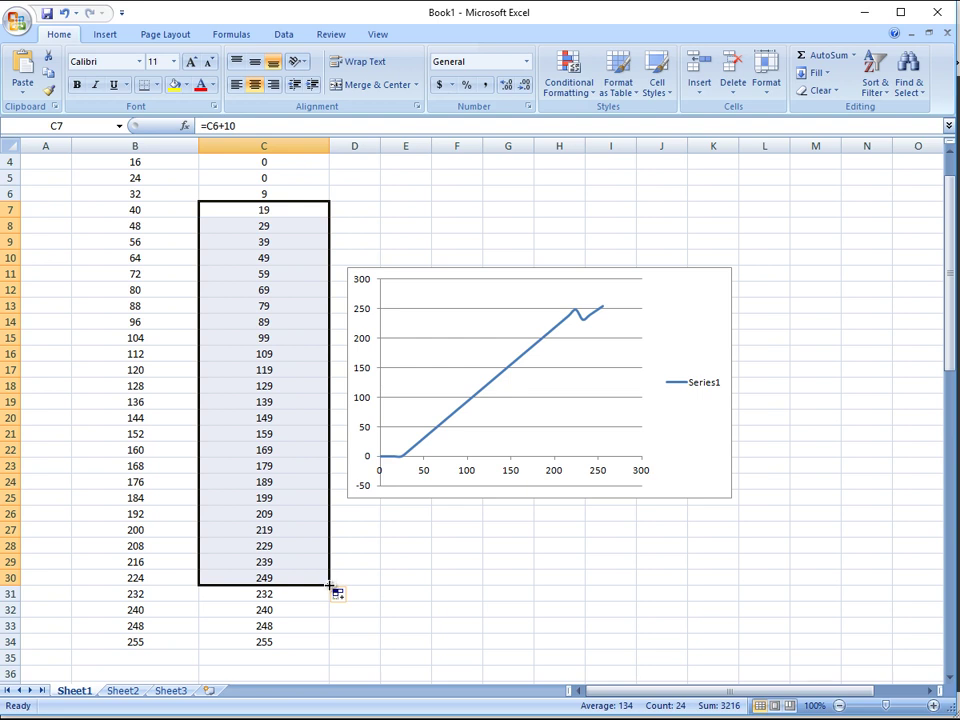
{"action": "left_click_drag", "start_coordinate": [330, 586], "coordinate": [328, 603]}
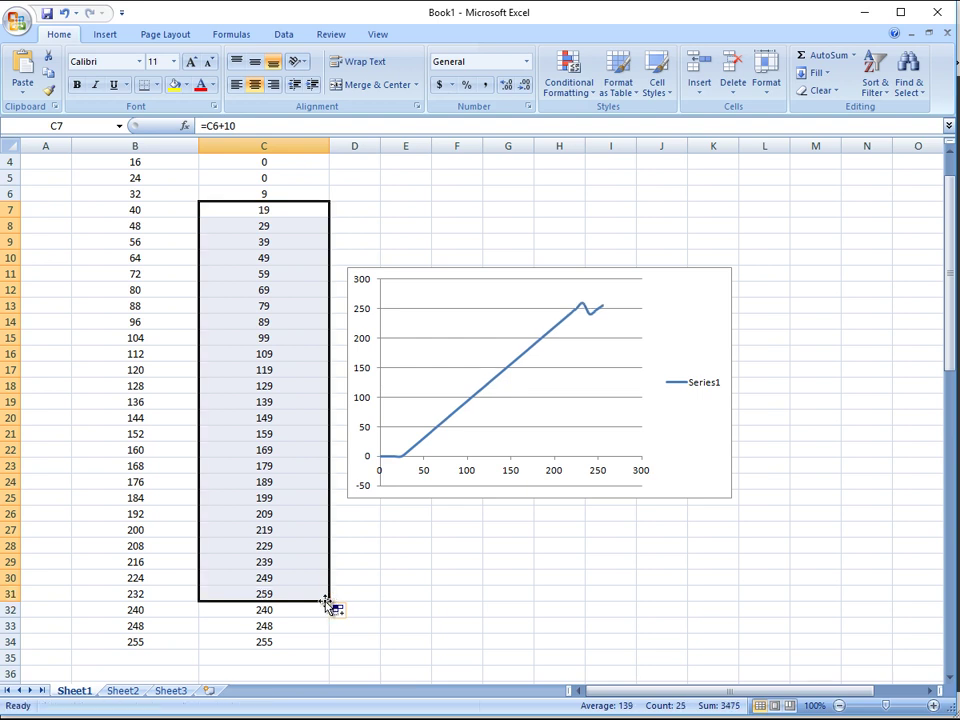
Cap the Output cells C31, C32 and C33 at 255.
{"action": "left_click", "coordinate": [272, 592]}
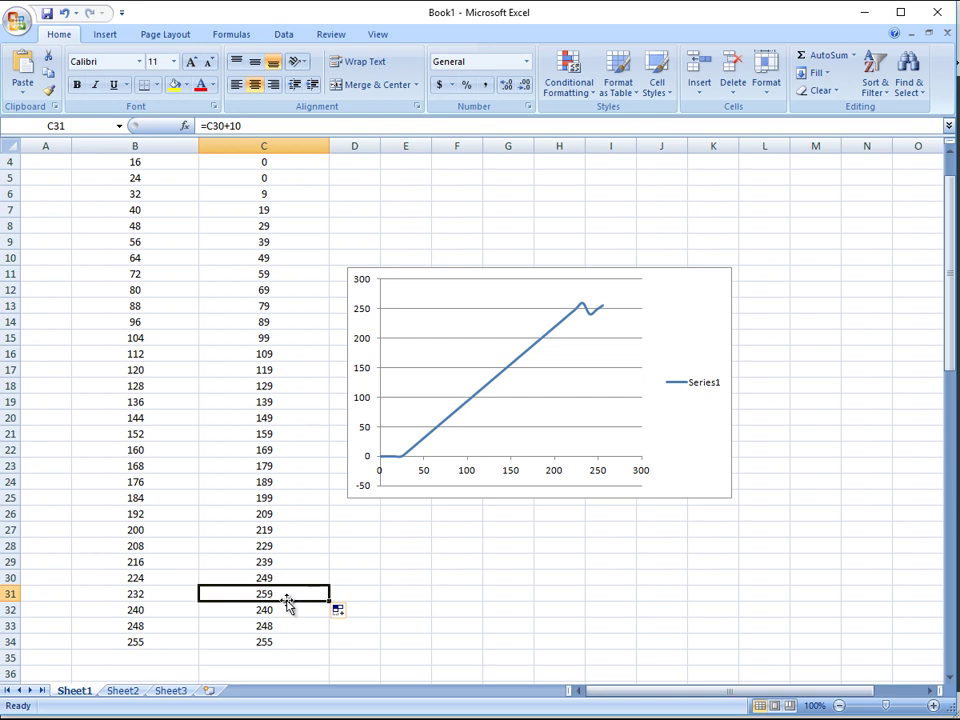
{"action": "type", "text": "255"}
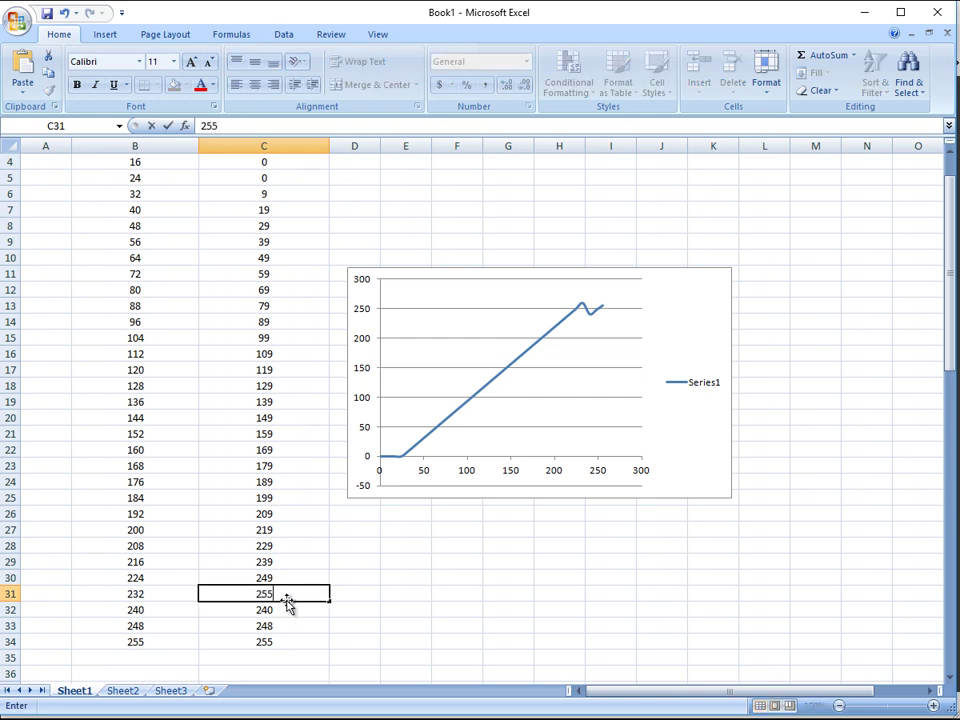
{"action": "left_click_drag", "start_coordinate": [270, 608], "coordinate": [277, 617]}
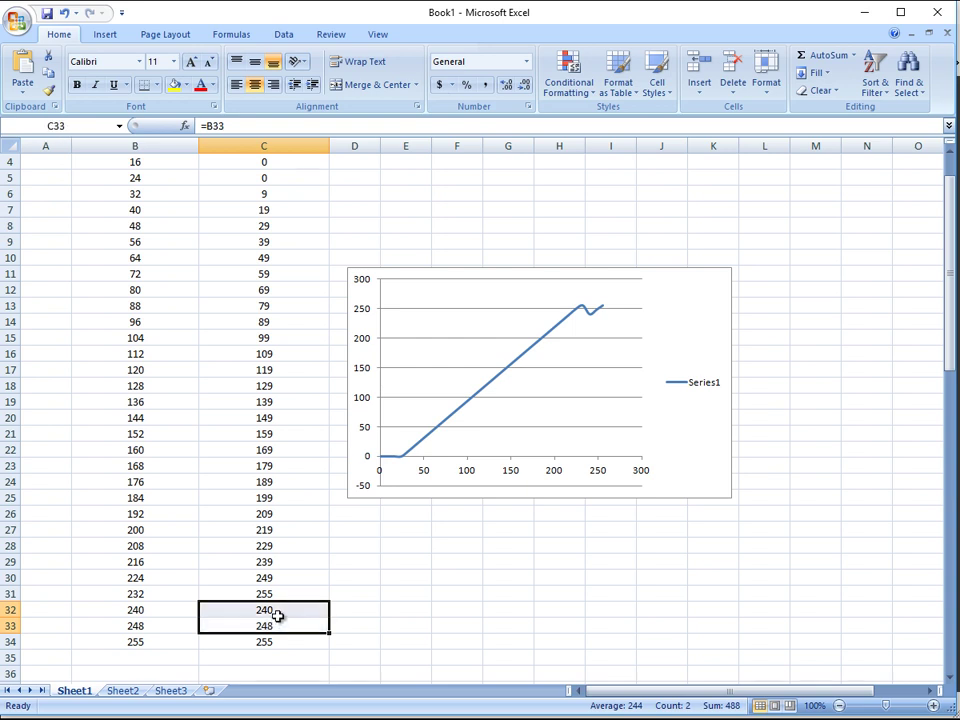
{"action": "left_click", "coordinate": [277, 614]}
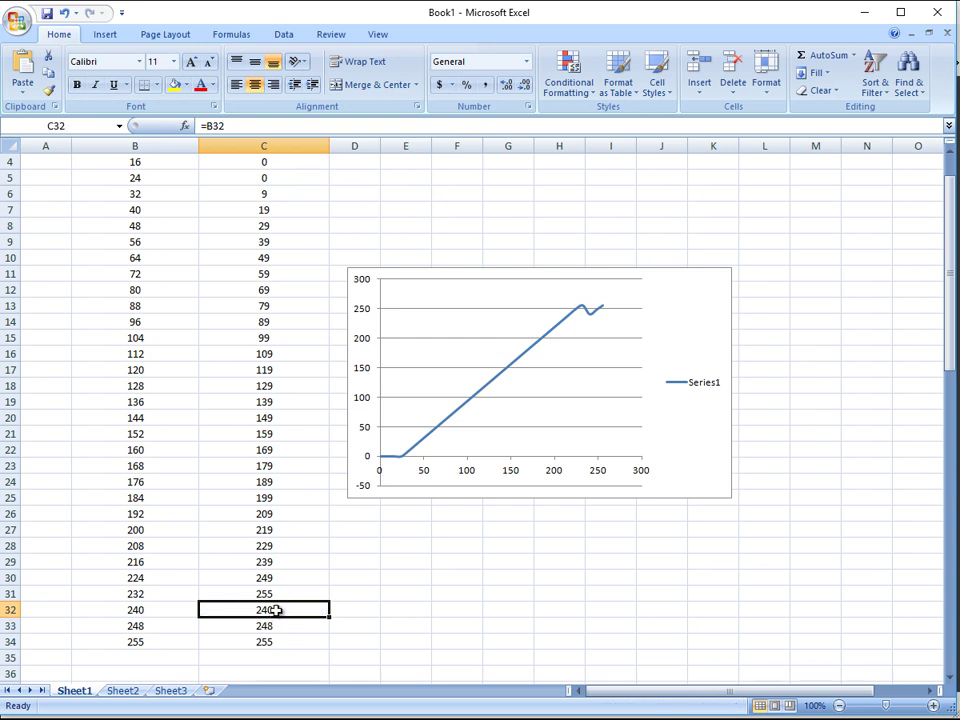
{"action": "type", "text": "255"}
{"action": "left_click", "coordinate": [277, 625]}
{"action": "type", "text": "25"}
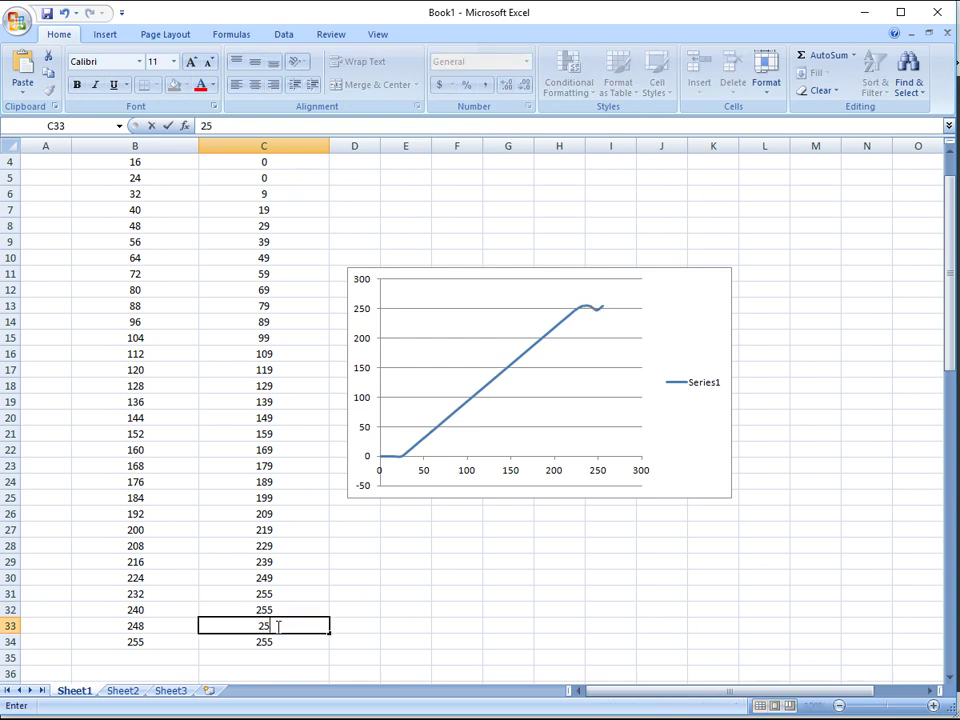
{"action": "type", "text": "5"}
{"action": "left_click", "coordinate": [278, 641]}
{"action": "left_click", "coordinate": [420, 615]}
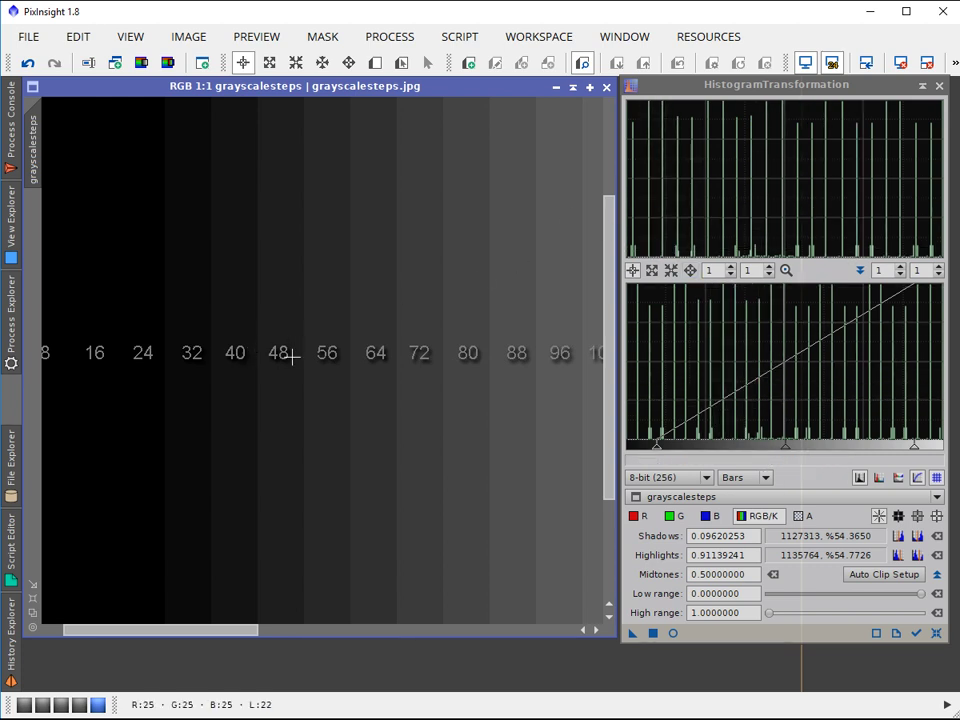
Undo the stretch on grayscalesteps and reset HistogramTransformation to shadows 0, midtones 0.5, highlights 1.
{"action": "scroll", "coordinate": [291, 356], "scroll_direction": "down", "scroll_amount": 1}
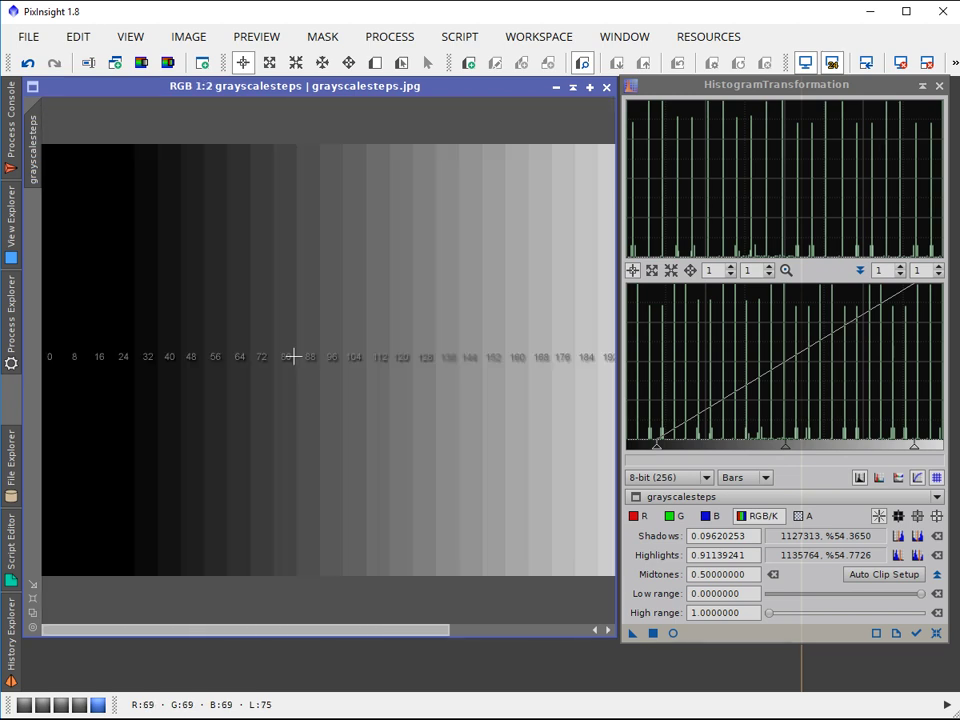
{"action": "scroll", "coordinate": [293, 356], "scroll_direction": "down", "scroll_amount": 1}
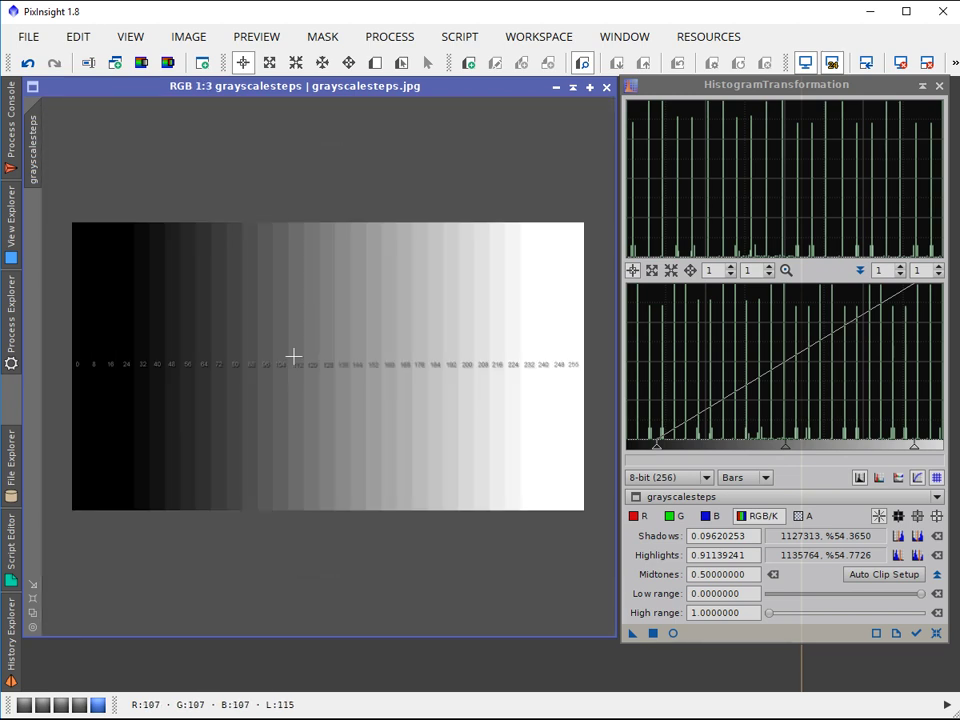
{"action": "left_click", "coordinate": [29, 65]}
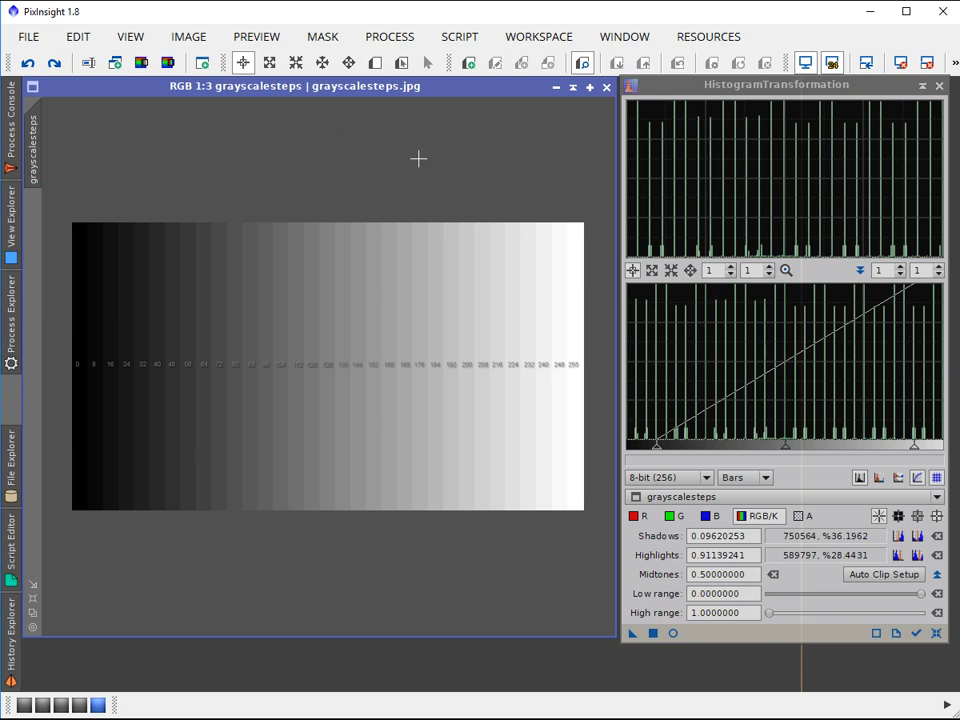
{"action": "left_click", "coordinate": [936, 633]}
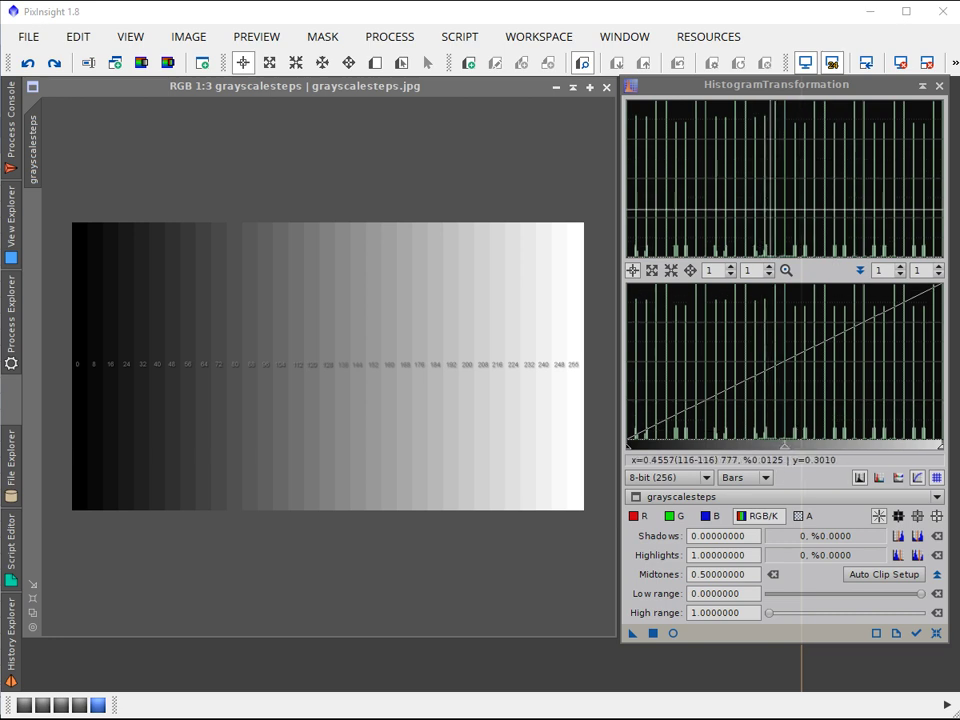
{"action": "left_click", "coordinate": [782, 451]}
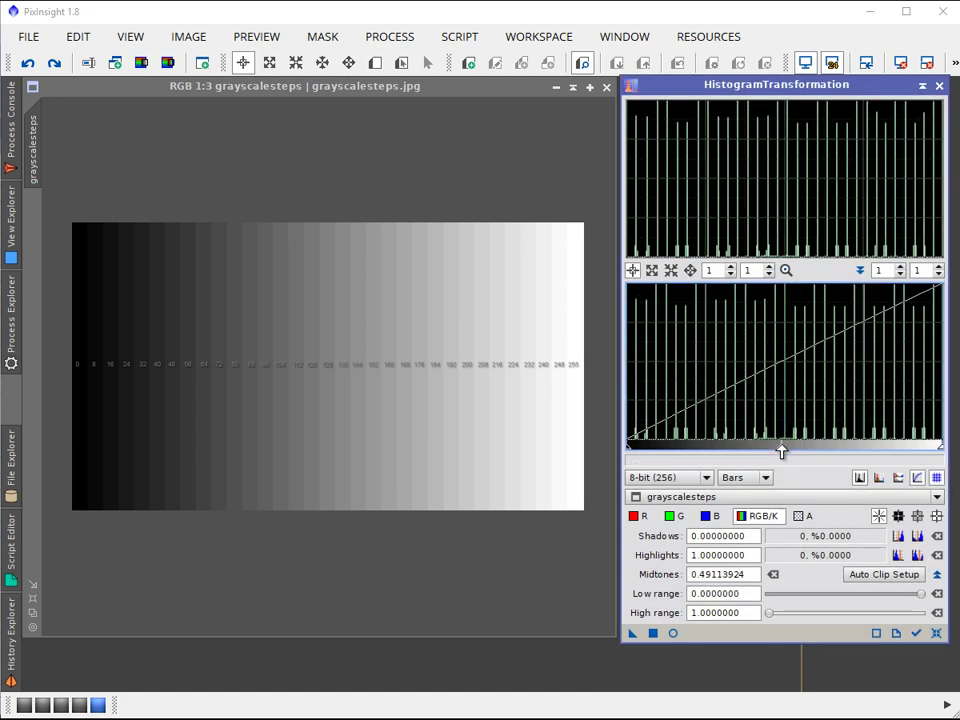
{"action": "left_click_drag", "start_coordinate": [782, 451], "coordinate": [704, 451]}
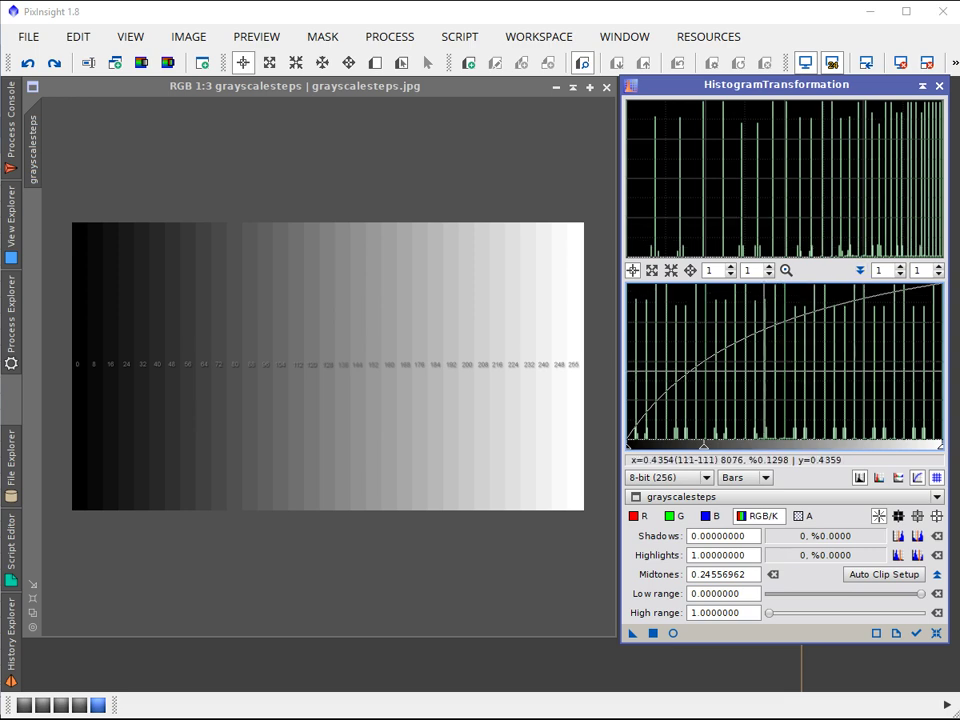
{"action": "left_click_drag", "start_coordinate": [706, 450], "coordinate": [872, 468]}
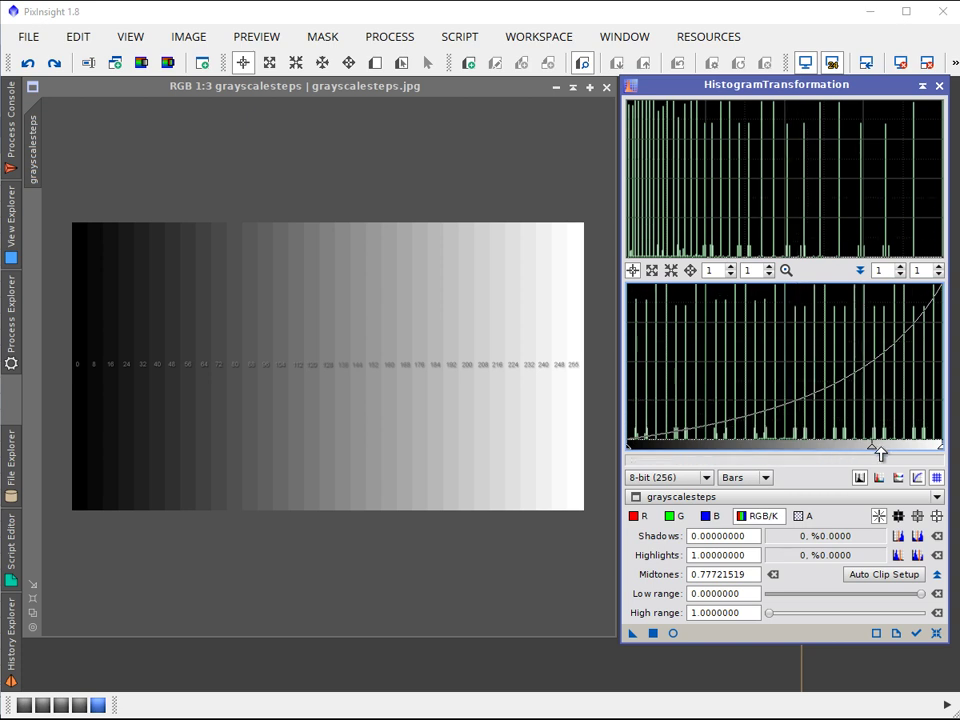
{"action": "left_click", "coordinate": [938, 634]}
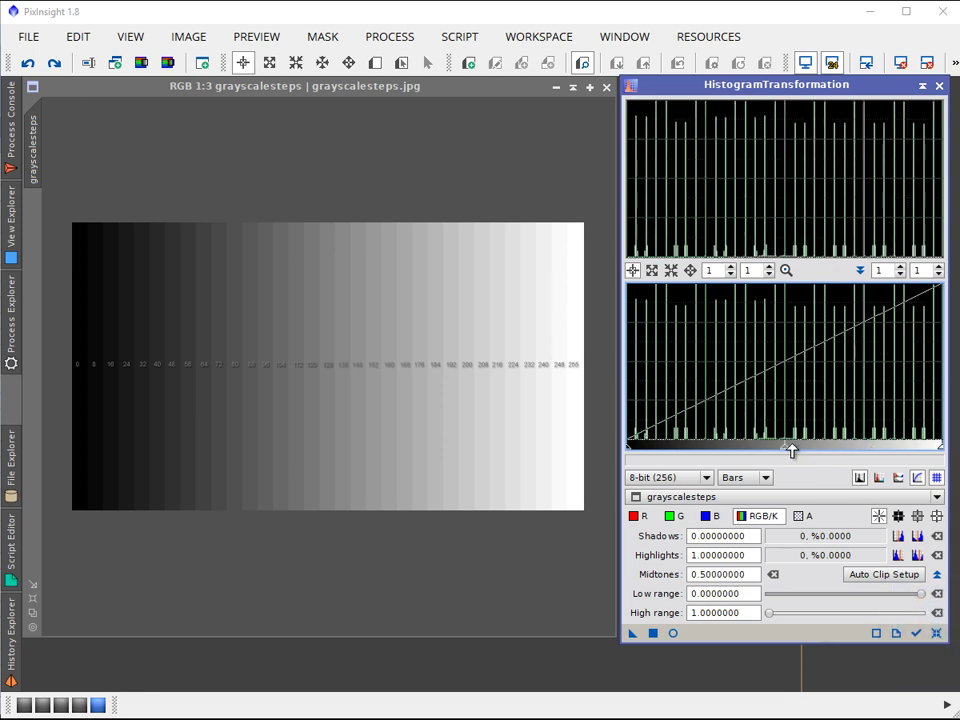
Lower the midtones to 0.17974684 and apply the stretch to the grayscalesteps wedge.
{"action": "left_click_drag", "start_coordinate": [784, 448], "coordinate": [685, 443]}
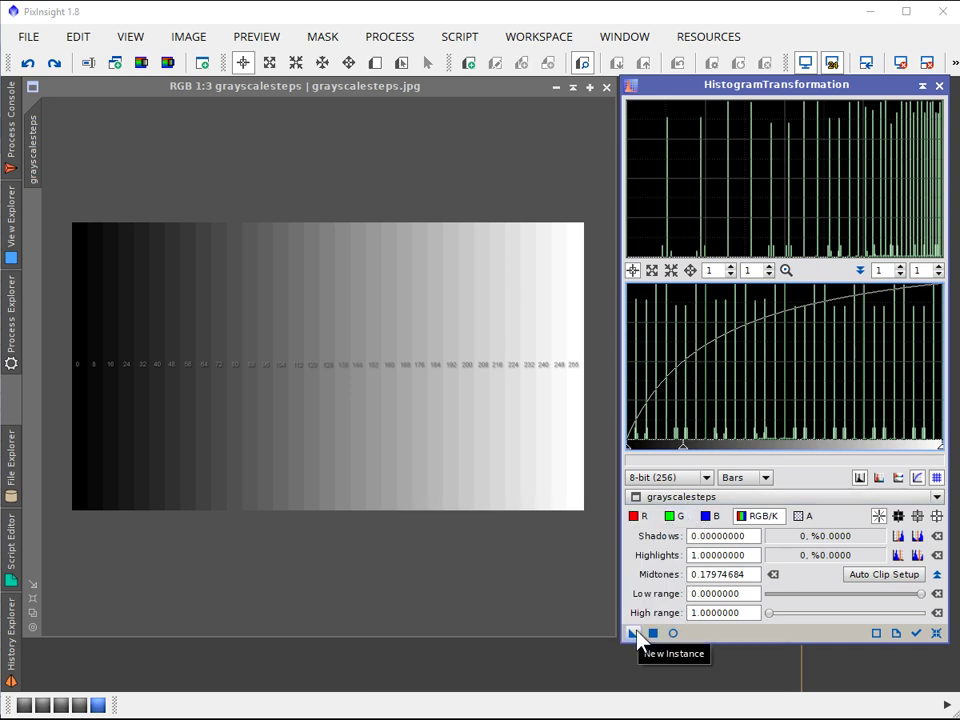
{"action": "left_click_drag", "start_coordinate": [637, 632], "coordinate": [349, 430]}
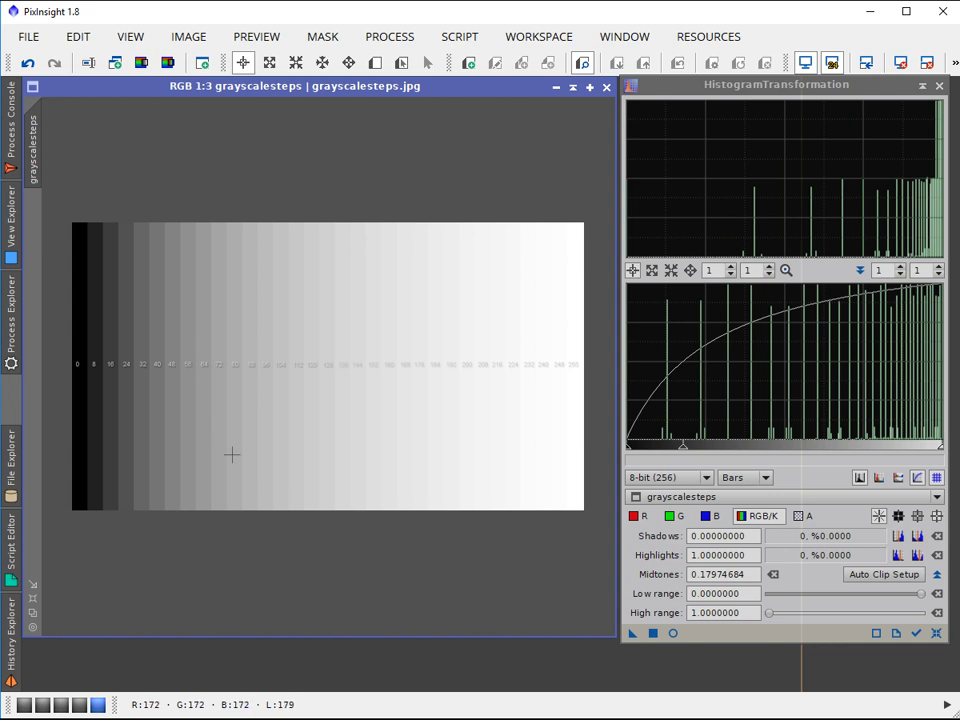
{"action": "scroll", "coordinate": [209, 418], "scroll_direction": "down", "scroll_amount": 1}
{"action": "scroll", "coordinate": [209, 418], "scroll_direction": "up", "scroll_amount": 3}
{"action": "left_click_drag", "start_coordinate": [307, 630], "coordinate": [109, 613]}
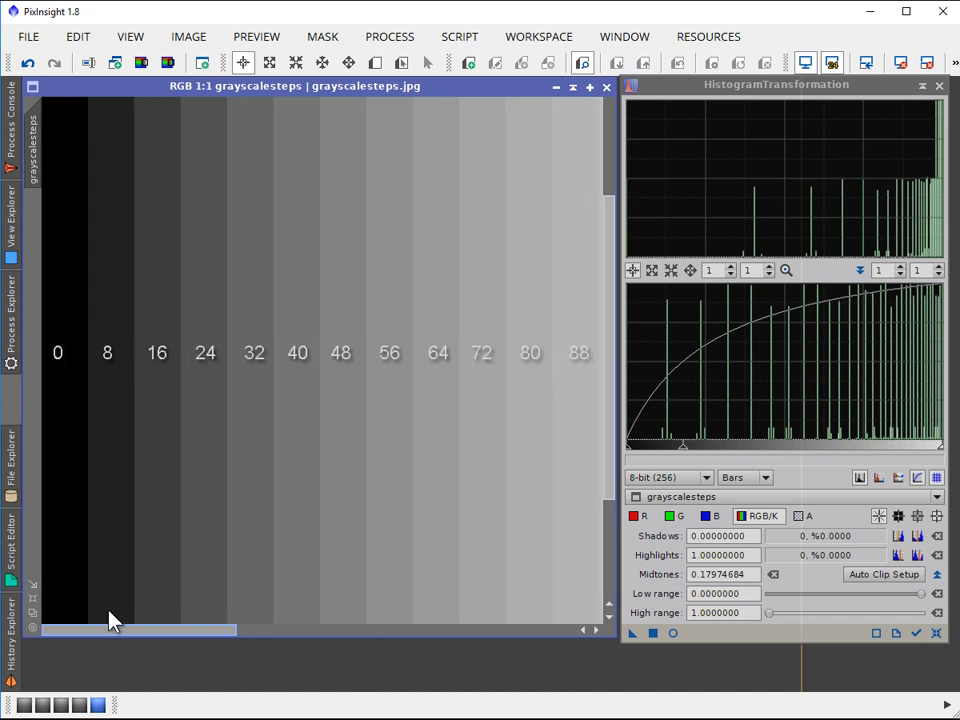
{"action": "left_click", "coordinate": [62, 421]}
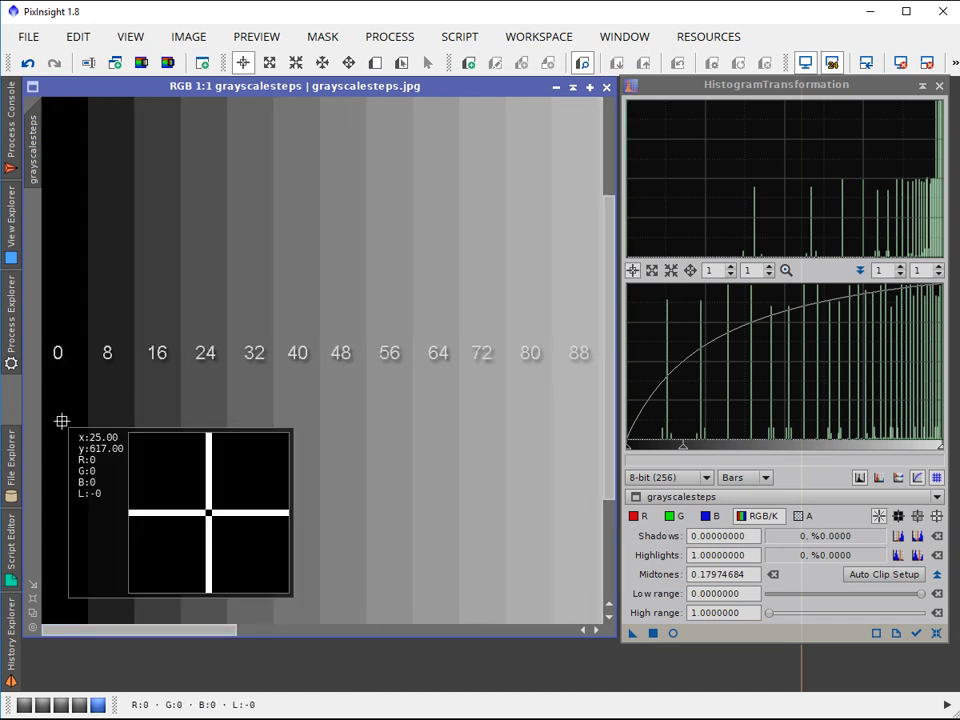
{"action": "left_click", "coordinate": [107, 404]}
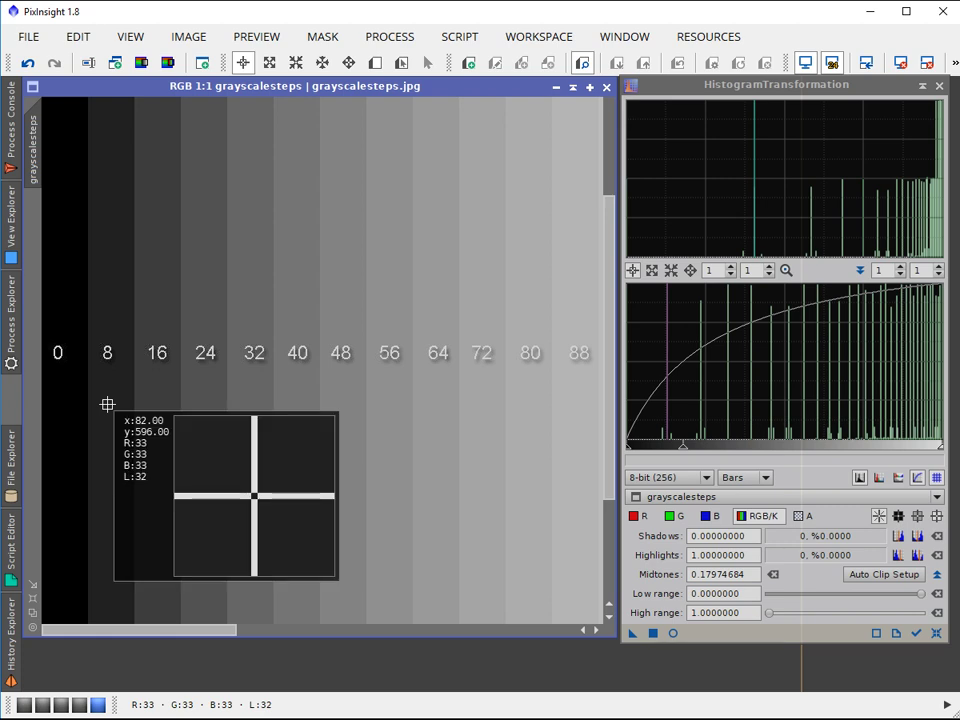
{"action": "left_click", "coordinate": [161, 400]}
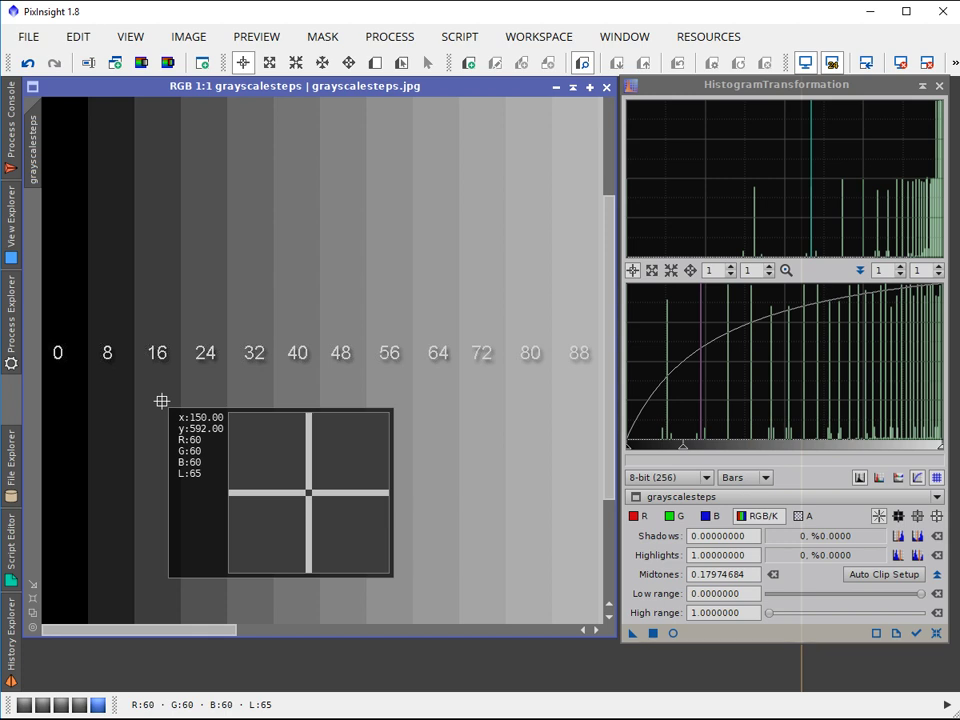
{"action": "left_click", "coordinate": [196, 399]}
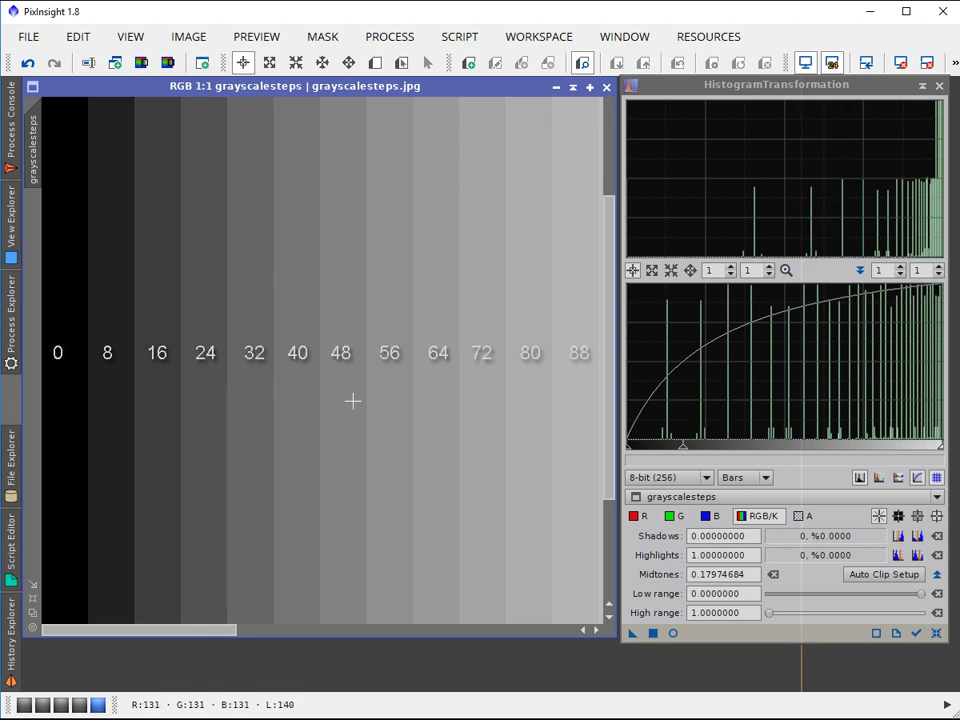
Show the Excel Input/Output grey-level columns beside their line chart.
{"action": "left_click_drag", "start_coordinate": [197, 630], "coordinate": [318, 657]}
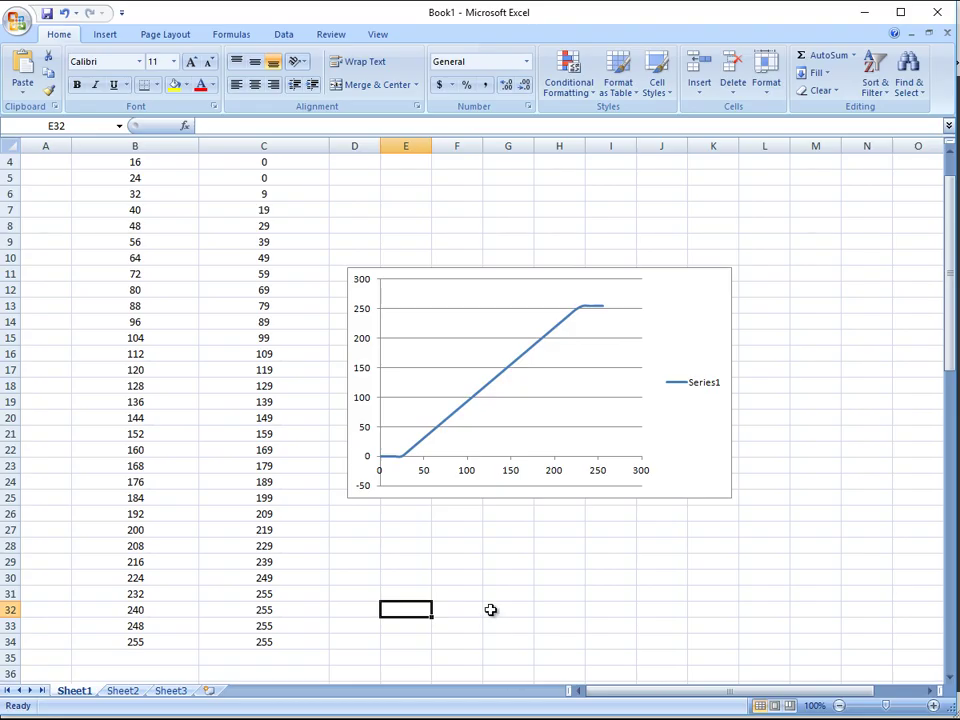
{"action": "scroll", "coordinate": [285, 336], "scroll_direction": "up", "scroll_amount": 1}
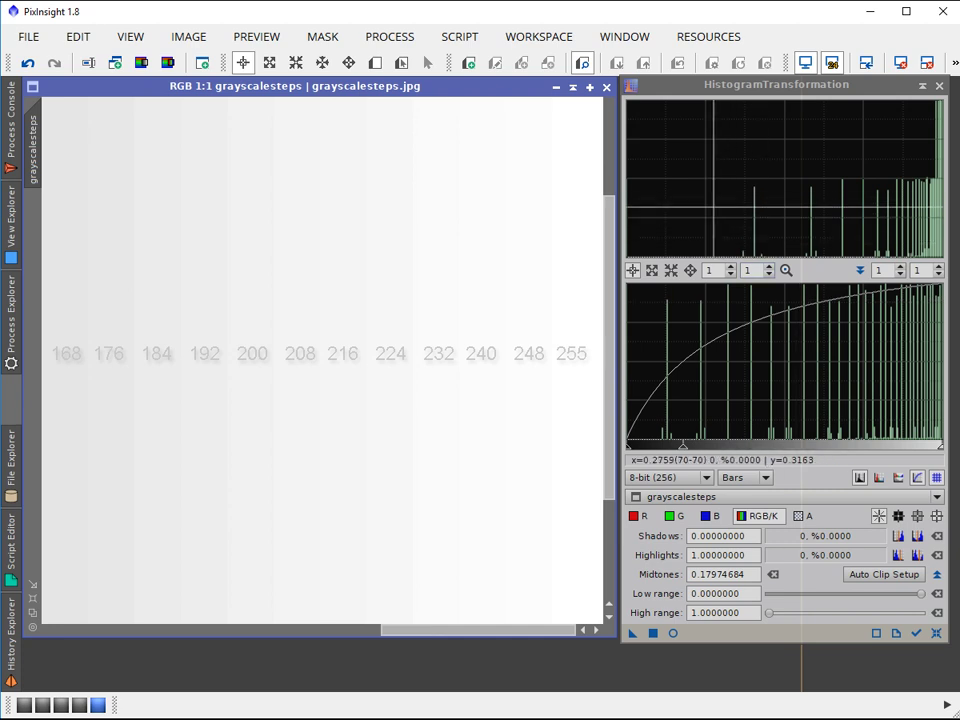
Revert the wedge to its original greys, reset the histogram to midtones 0.5, and zoom to 1:3.
{"action": "left_click", "coordinate": [29, 63]}
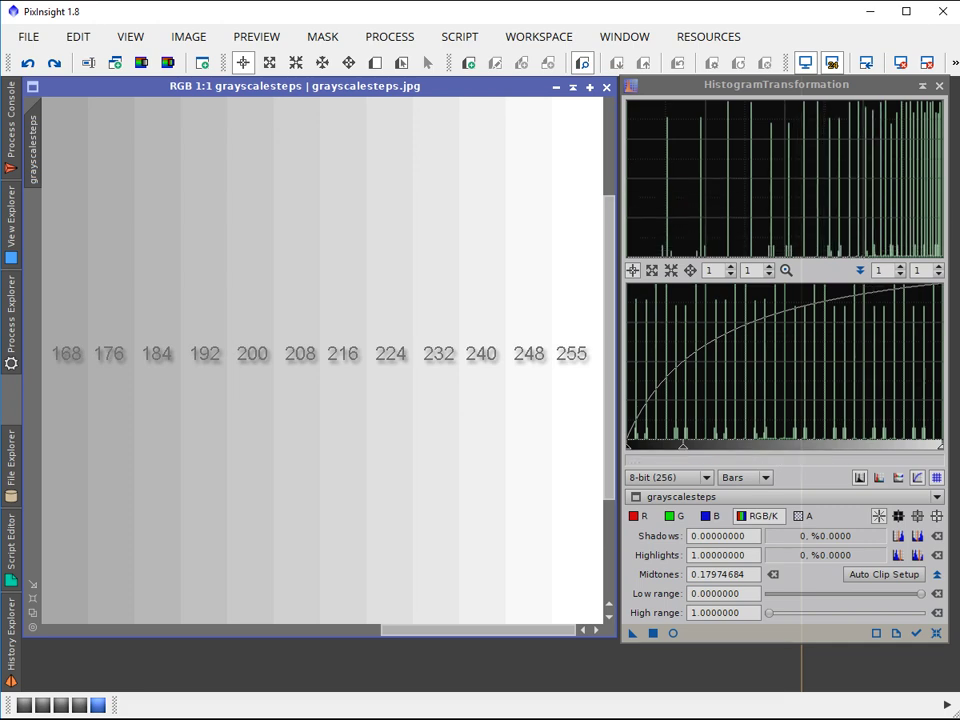
{"action": "left_click", "coordinate": [936, 632]}
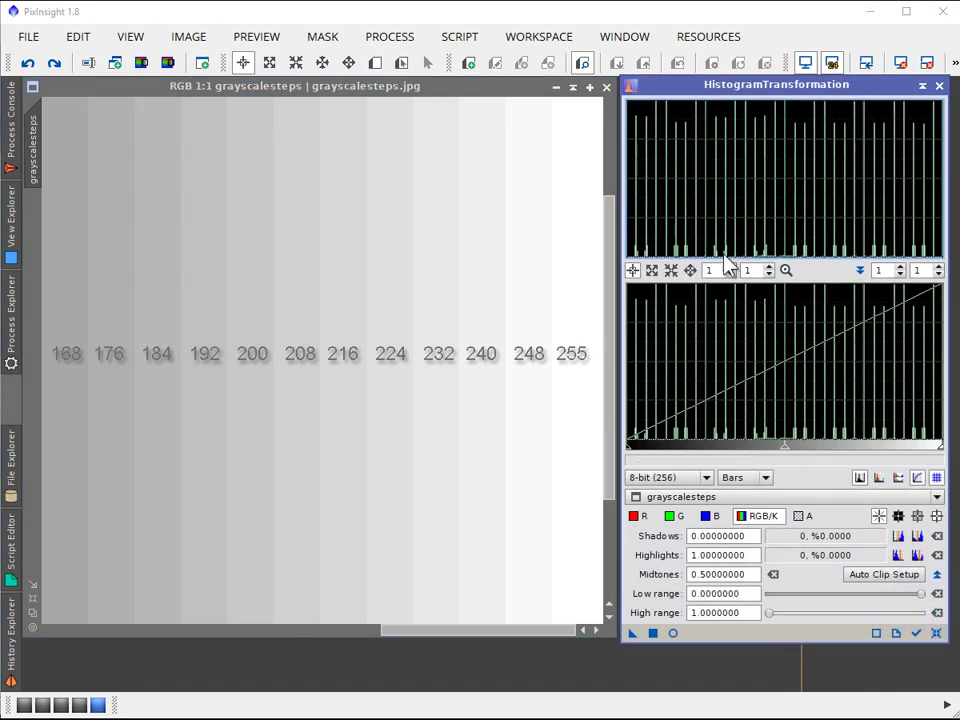
{"action": "scroll", "coordinate": [405, 288], "scroll_direction": "up", "scroll_amount": 1}
{"action": "scroll", "coordinate": [399, 289], "scroll_direction": "down", "scroll_amount": 3}
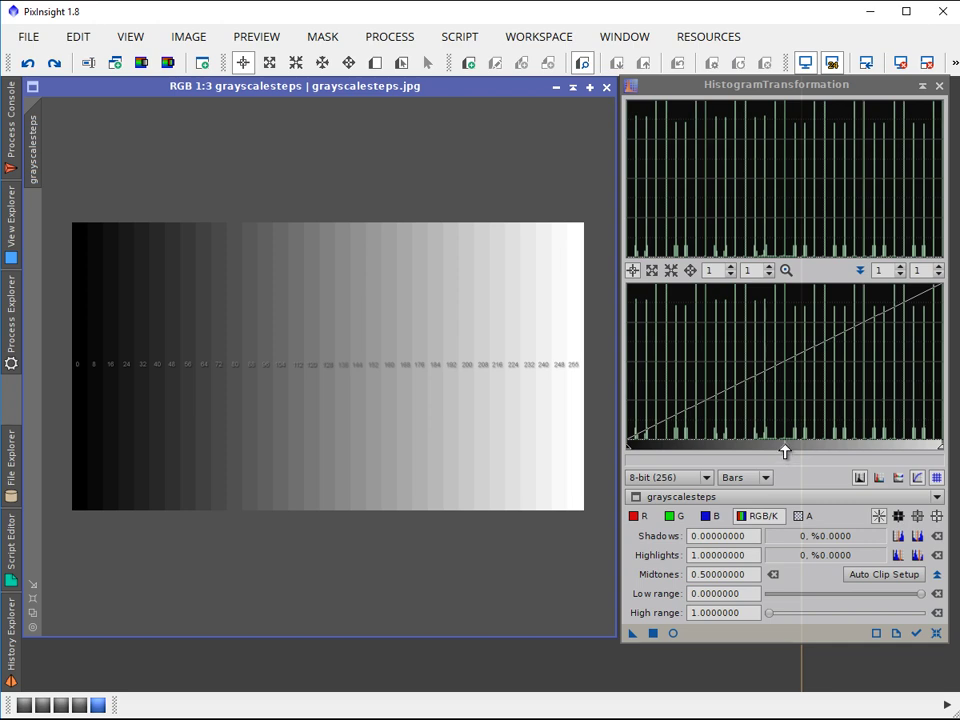
Lower the histogram midtones to 0.25569620 so the transfer curve bows upward.
{"action": "left_click_drag", "start_coordinate": [785, 451], "coordinate": [708, 448]}
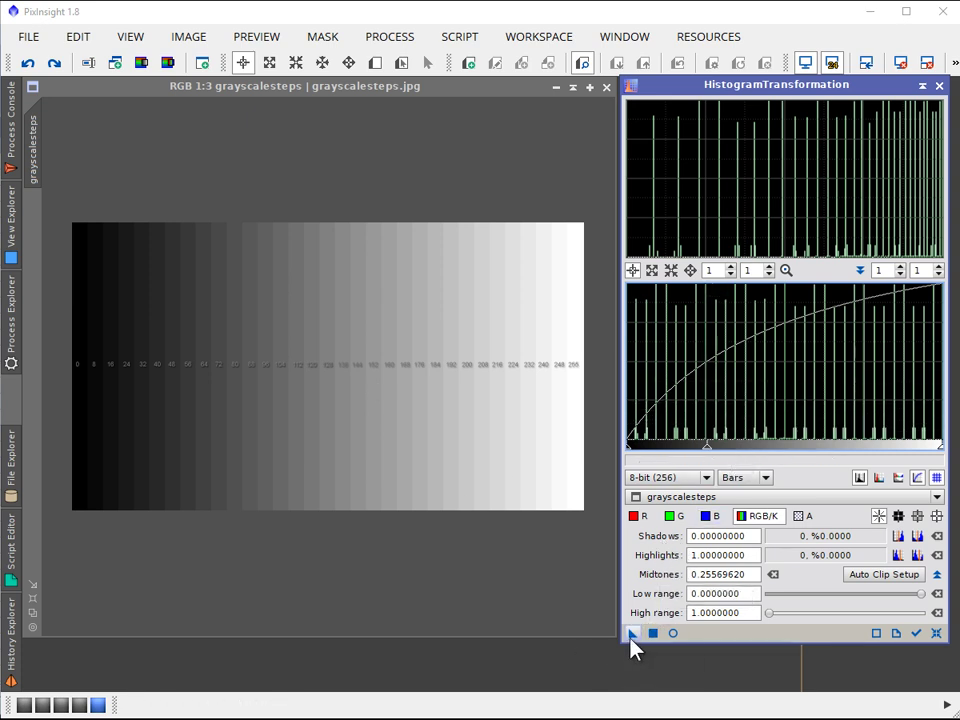
Apply the stretch to the wedge, compare with undo/redo, then undo and reset the histogram.
{"action": "left_click_drag", "start_coordinate": [630, 641], "coordinate": [446, 477]}
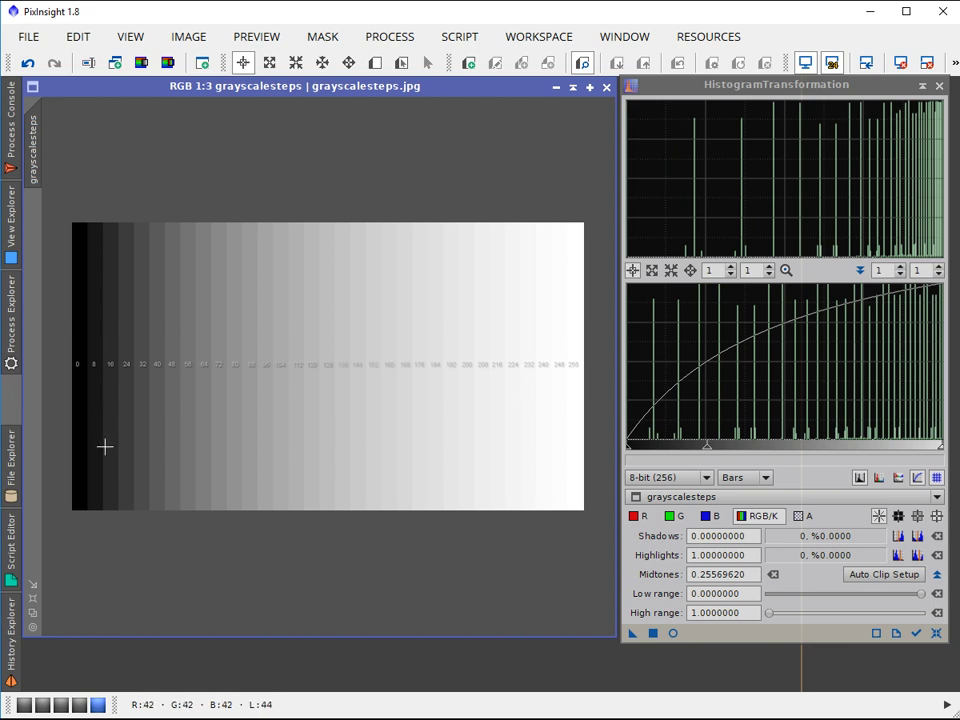
{"action": "left_click", "coordinate": [28, 63]}
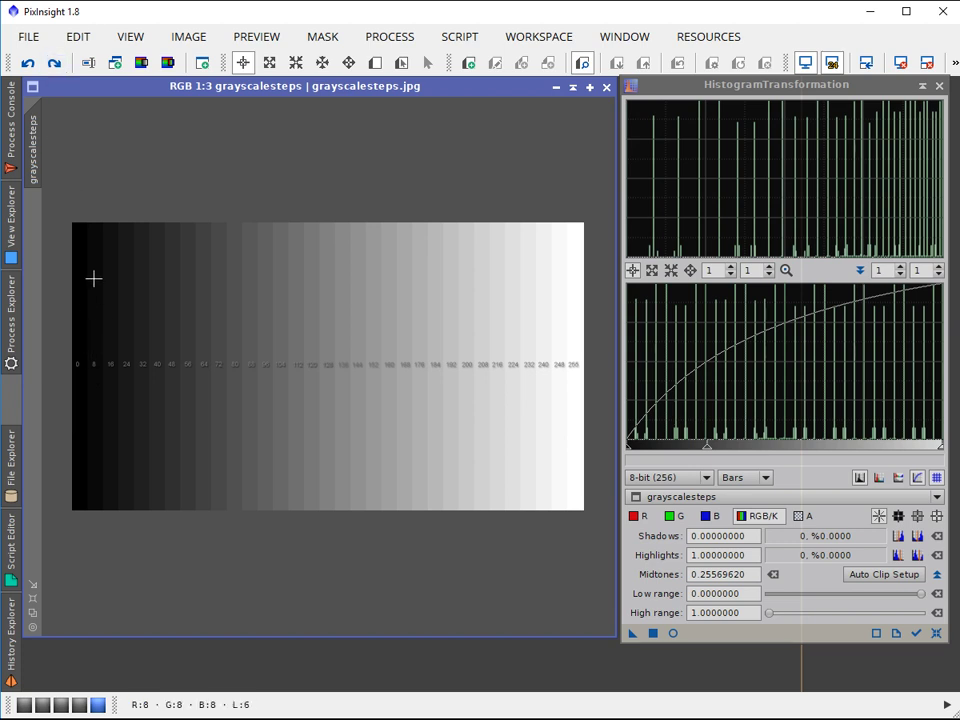
{"action": "left_click", "coordinate": [55, 63]}
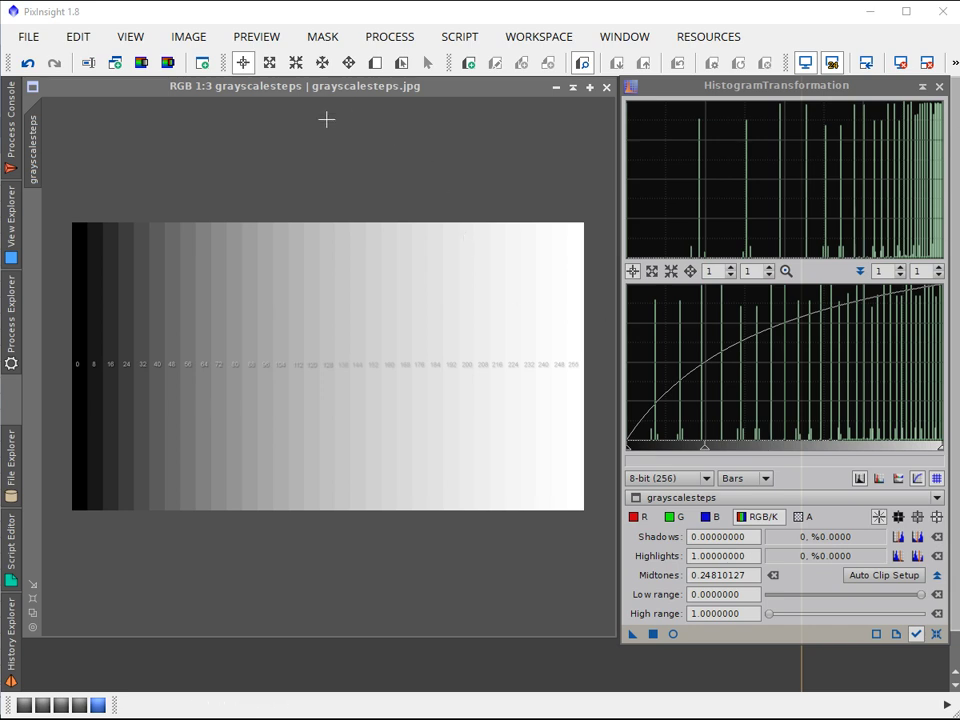
{"action": "left_click", "coordinate": [28, 63]}
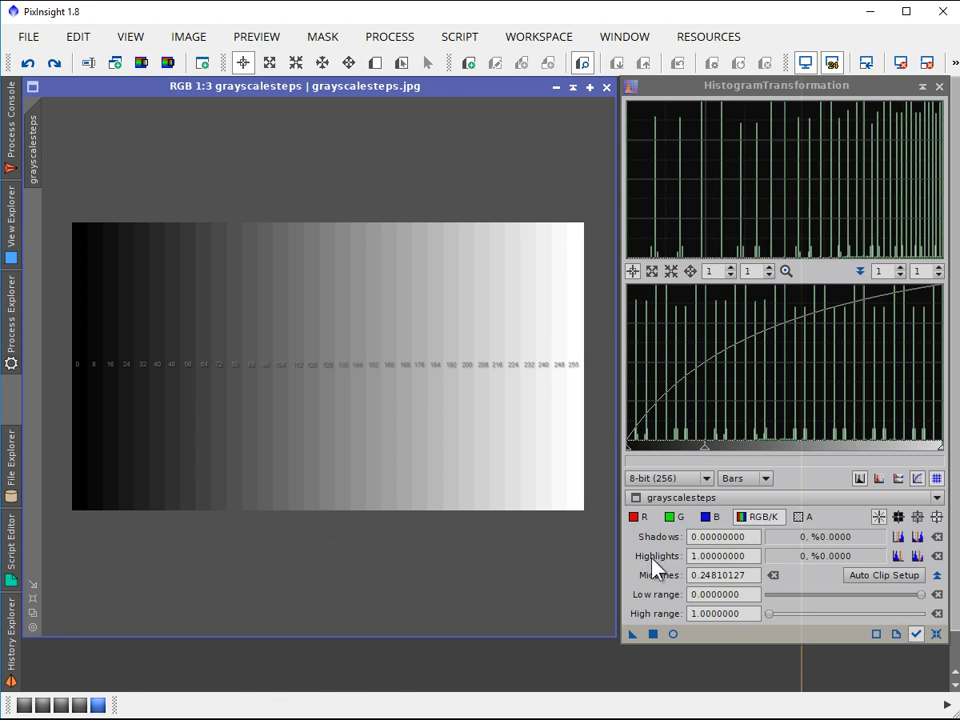
{"action": "left_click", "coordinate": [935, 633]}
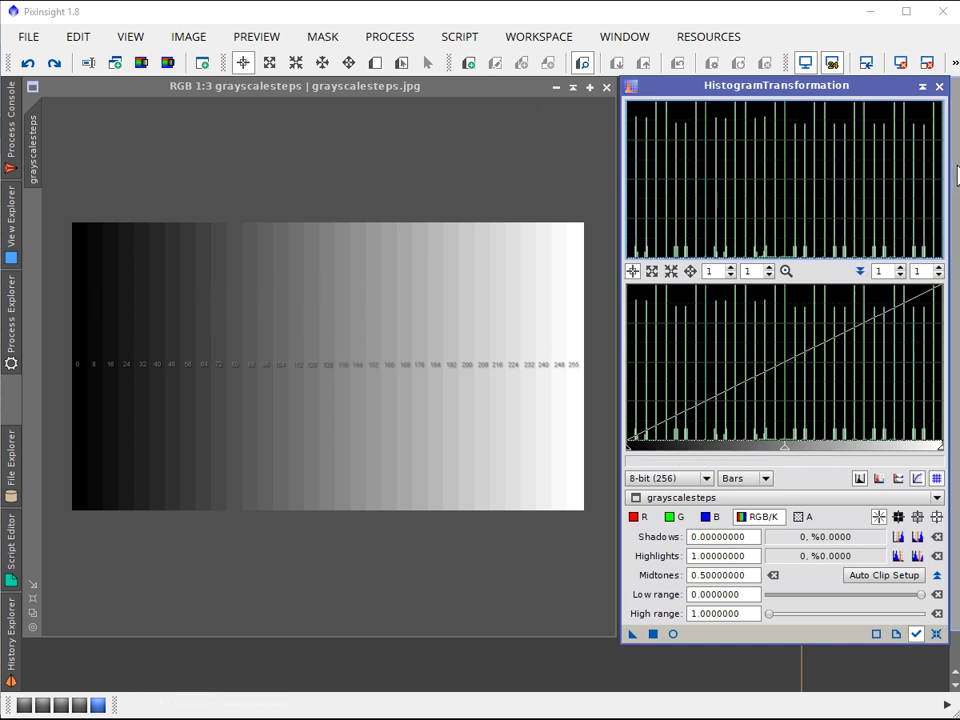
Activate the duplicate grayscalesteps1 and move its window up into the workspace.
{"action": "left_click", "coordinate": [378, 681]}
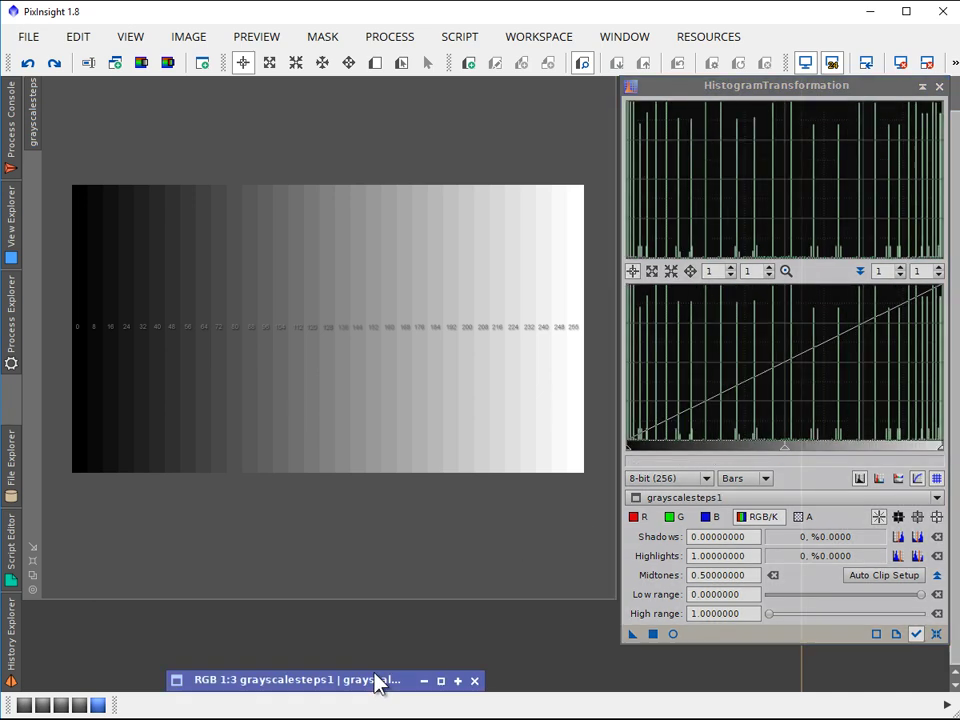
{"action": "left_click_drag", "start_coordinate": [378, 681], "coordinate": [381, 153]}
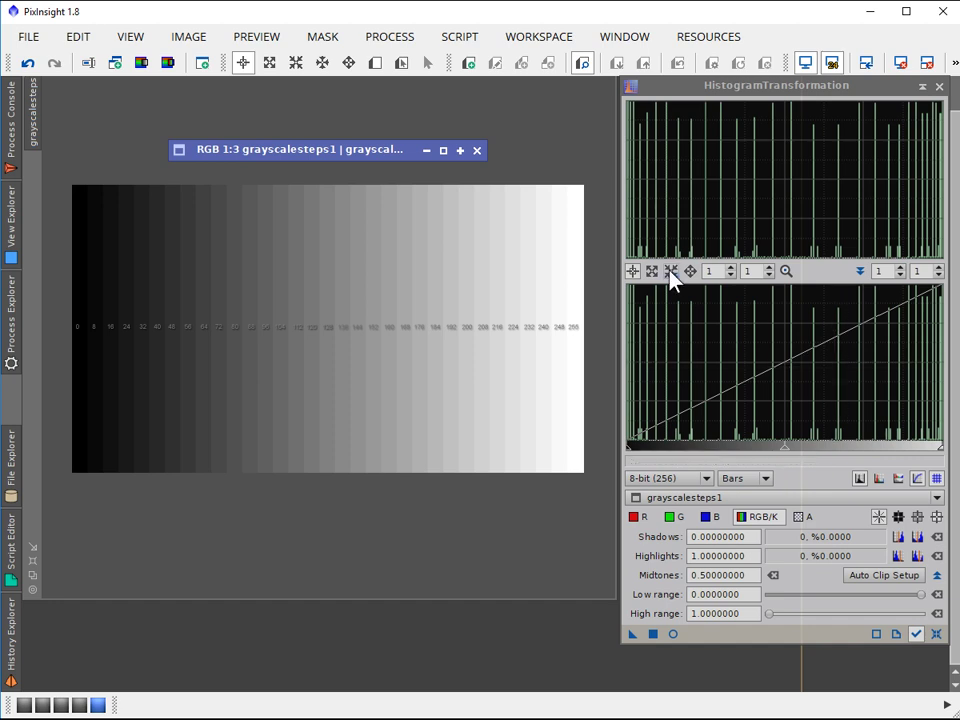
Expand grayscalesteps1 to full size at the upper left and bring CurvesTransformation into the workspace.
{"action": "left_click", "coordinate": [444, 151]}
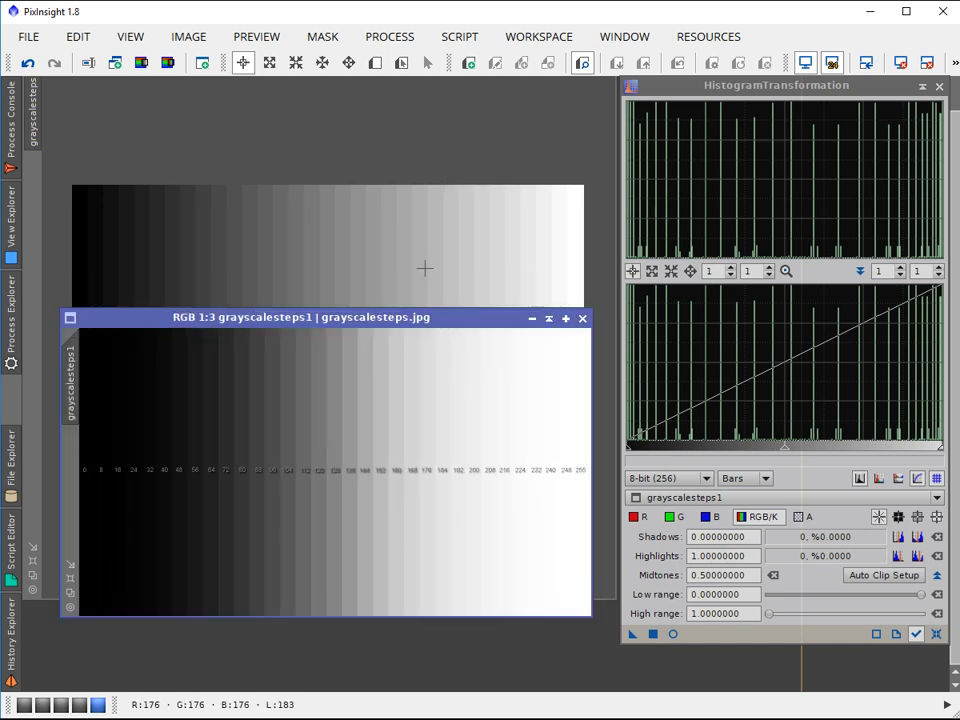
{"action": "left_click_drag", "start_coordinate": [392, 313], "coordinate": [345, 372]}
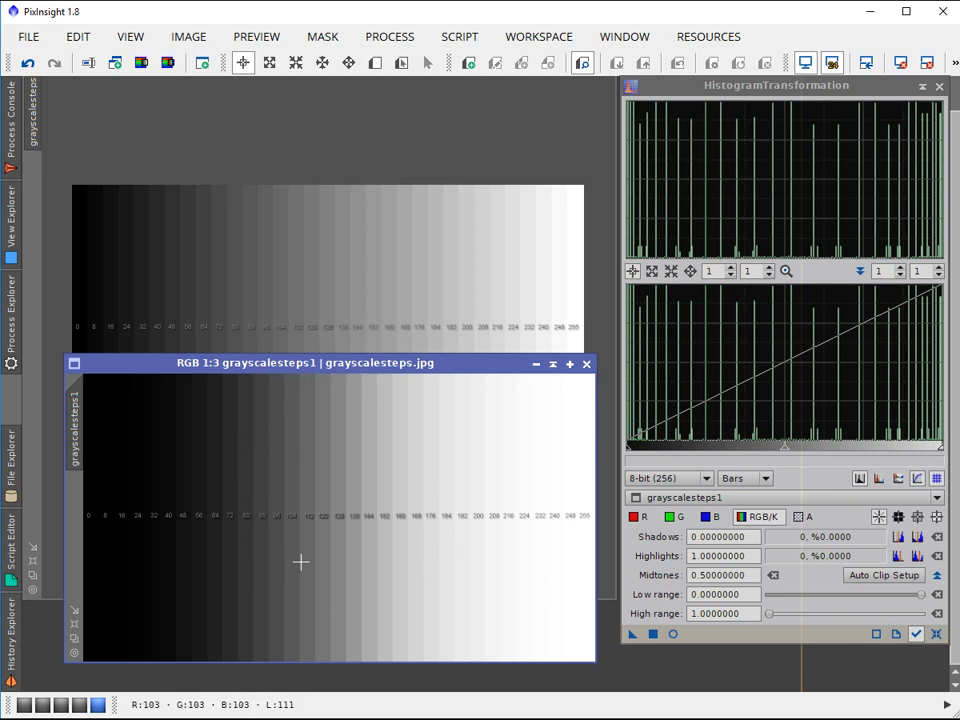
{"action": "left_click_drag", "start_coordinate": [381, 367], "coordinate": [388, 131]}
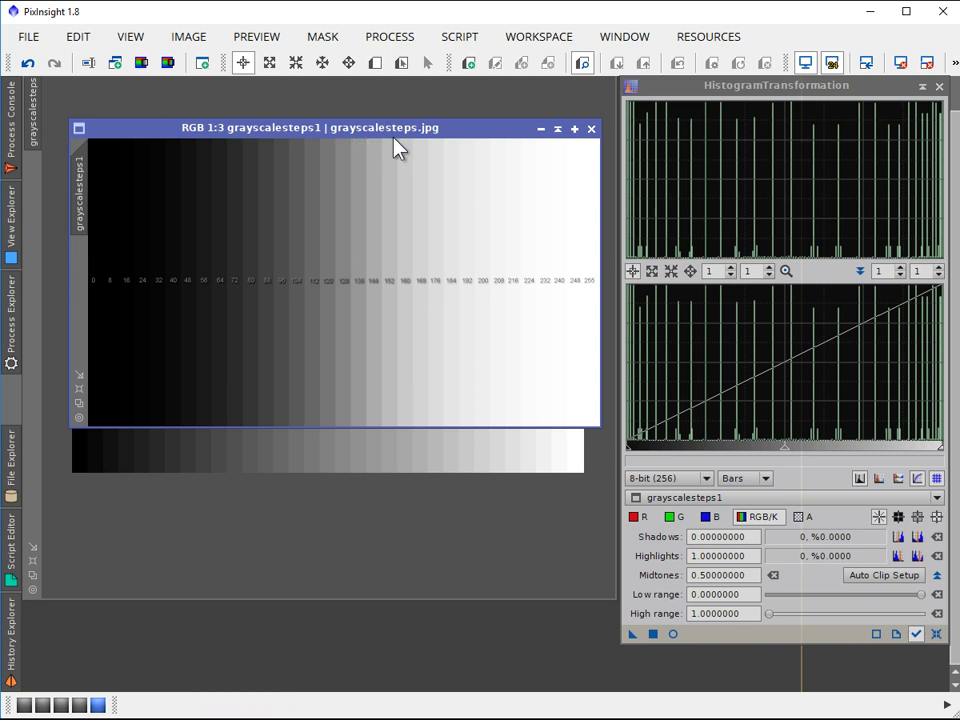
{"action": "left_click_drag", "start_coordinate": [396, 138], "coordinate": [370, 117]}
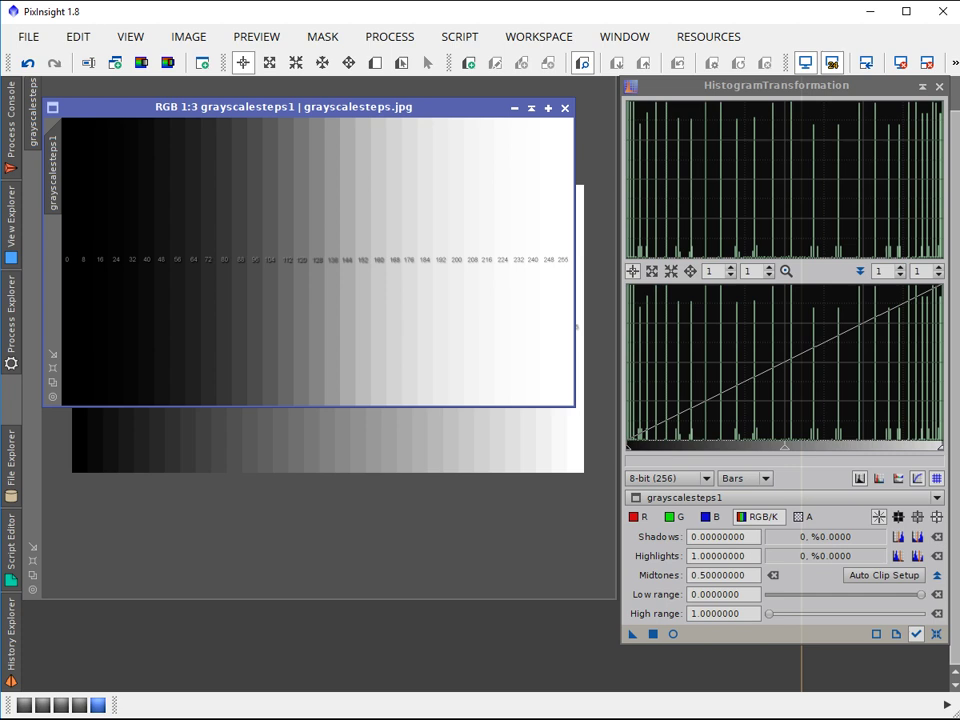
{"action": "left_click_drag", "start_coordinate": [955, 520], "coordinate": [343, 425]}
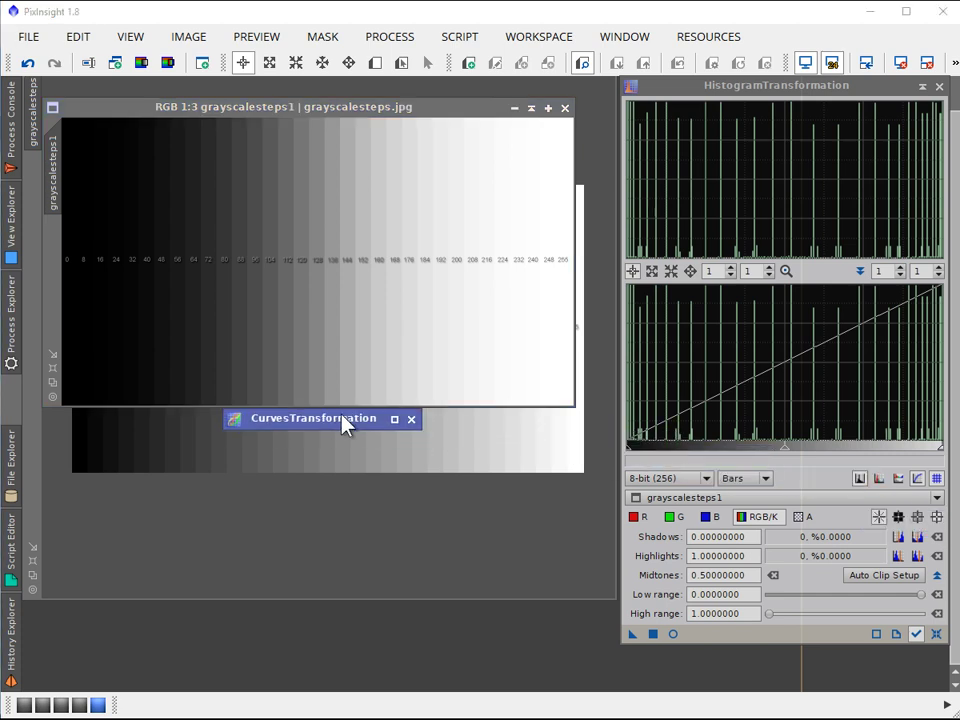
Show the CurvesTransformation S-curve off the histogram panel, then set HistogramTransformation's Low range to -0.6.
{"action": "left_click", "coordinate": [395, 420]}
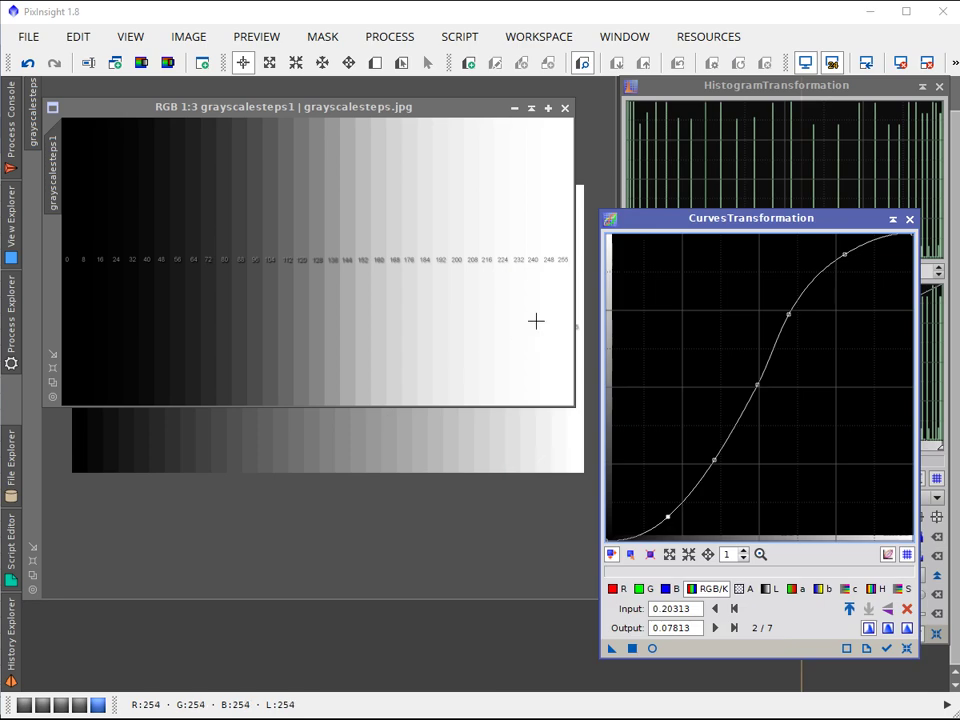
{"action": "left_click_drag", "start_coordinate": [641, 232], "coordinate": [212, 217]}
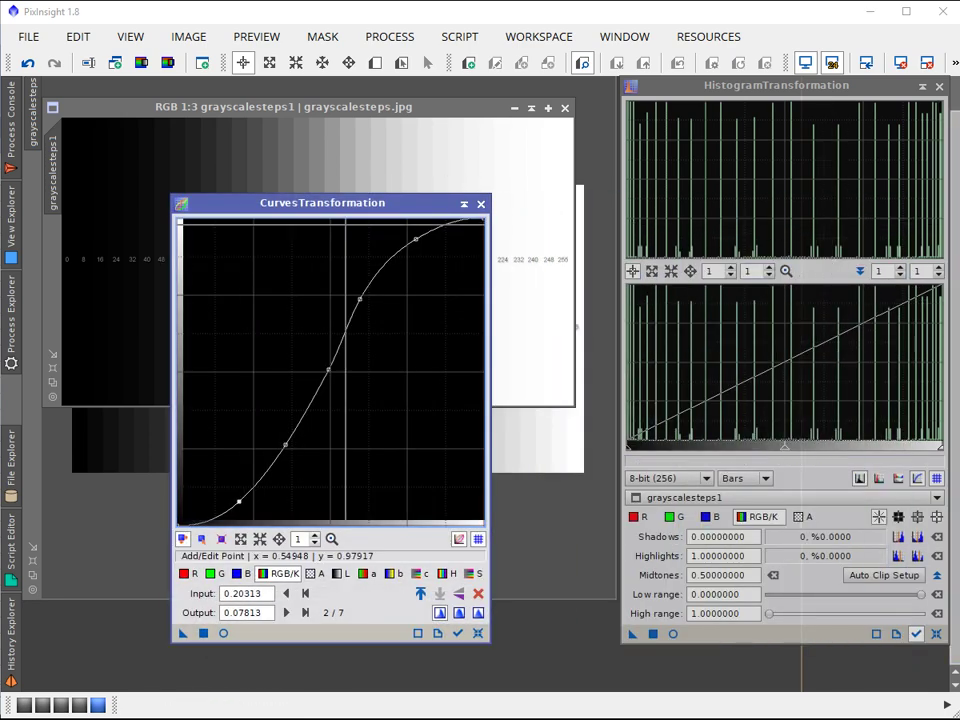
{"action": "left_click_drag", "start_coordinate": [328, 205], "coordinate": [739, 170]}
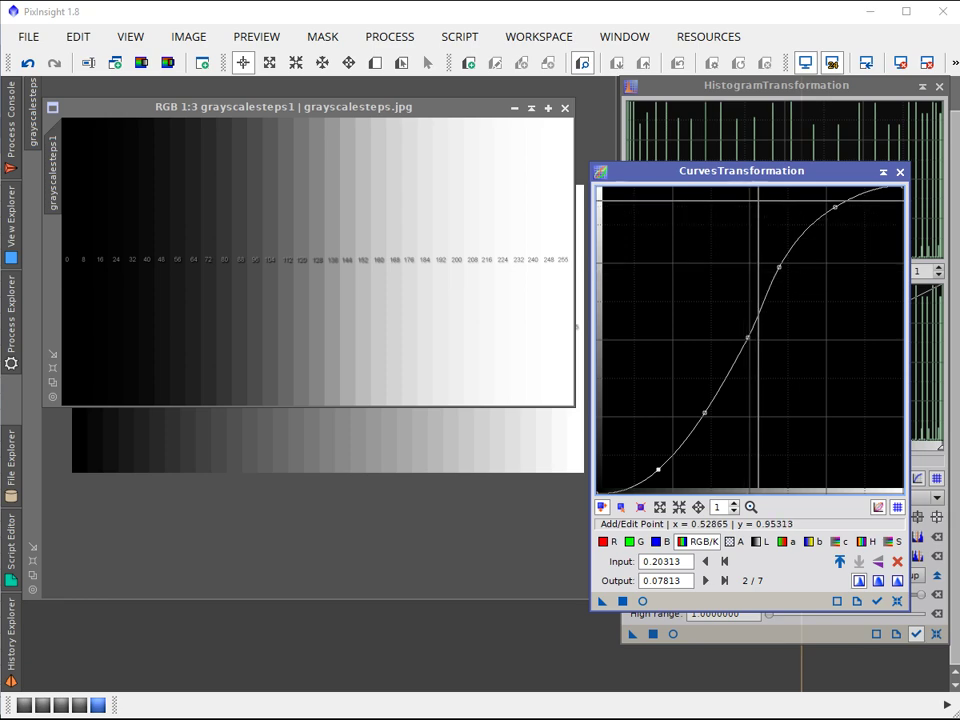
{"action": "left_click_drag", "start_coordinate": [738, 172], "coordinate": [313, 226]}
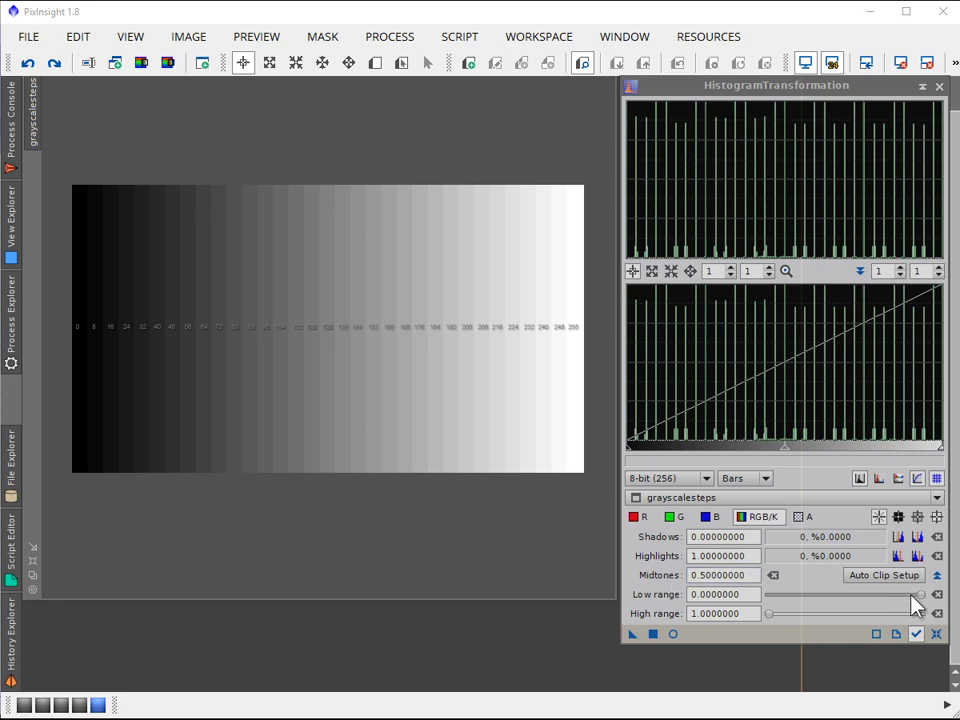
{"action": "left_click_drag", "start_coordinate": [921, 594], "coordinate": [911, 595]}
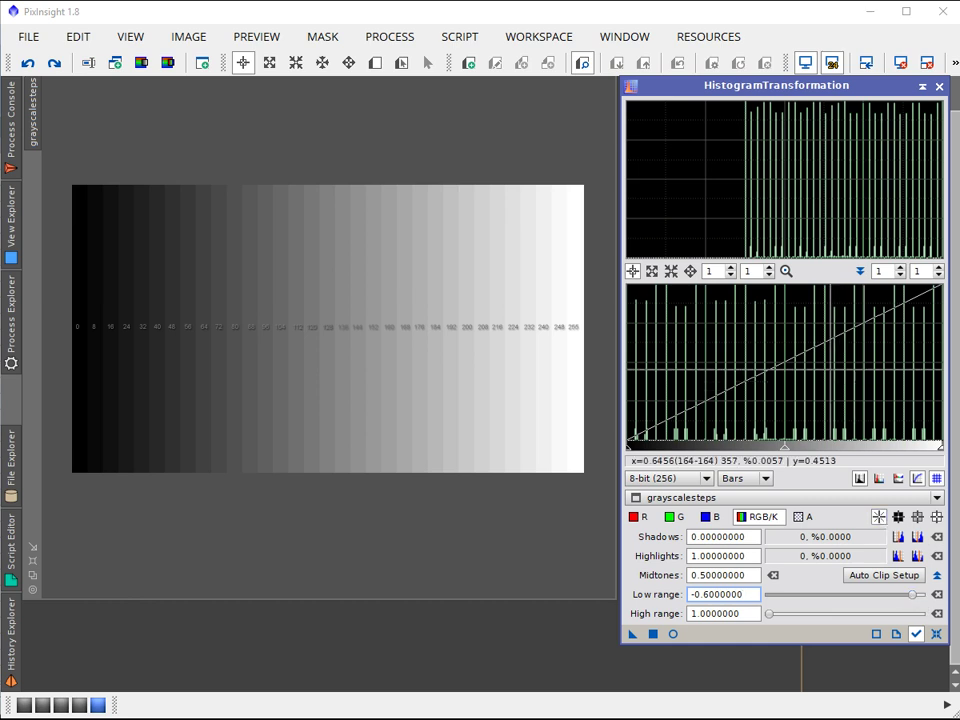
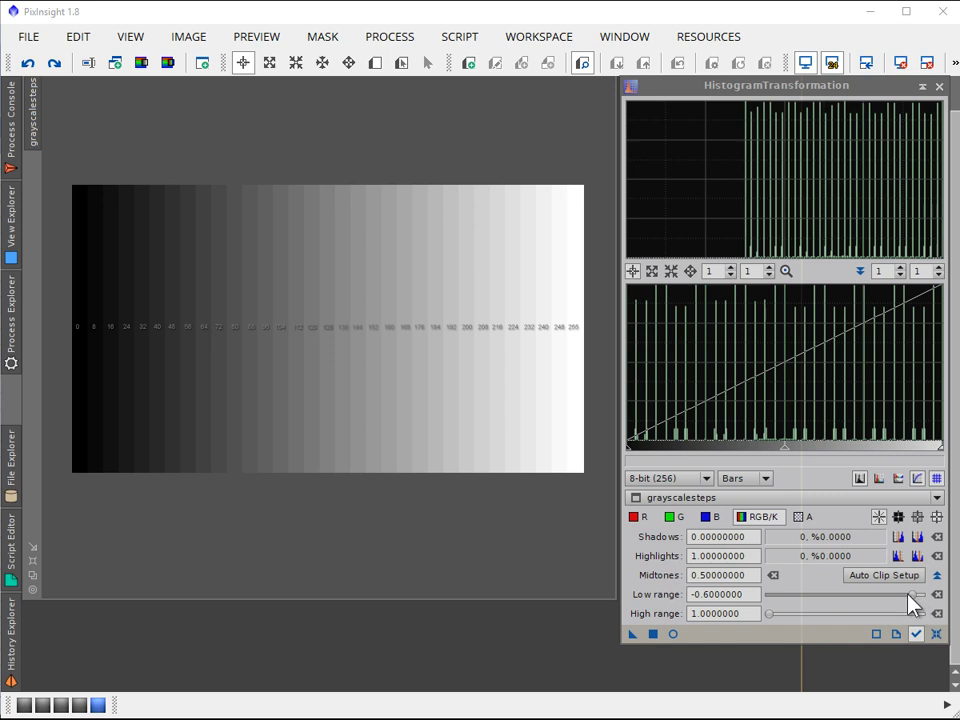
Try low range 0 and high range 2.4 and higher, then set low range to about -1.
{"action": "left_click_drag", "start_coordinate": [907, 592], "coordinate": [921, 600]}
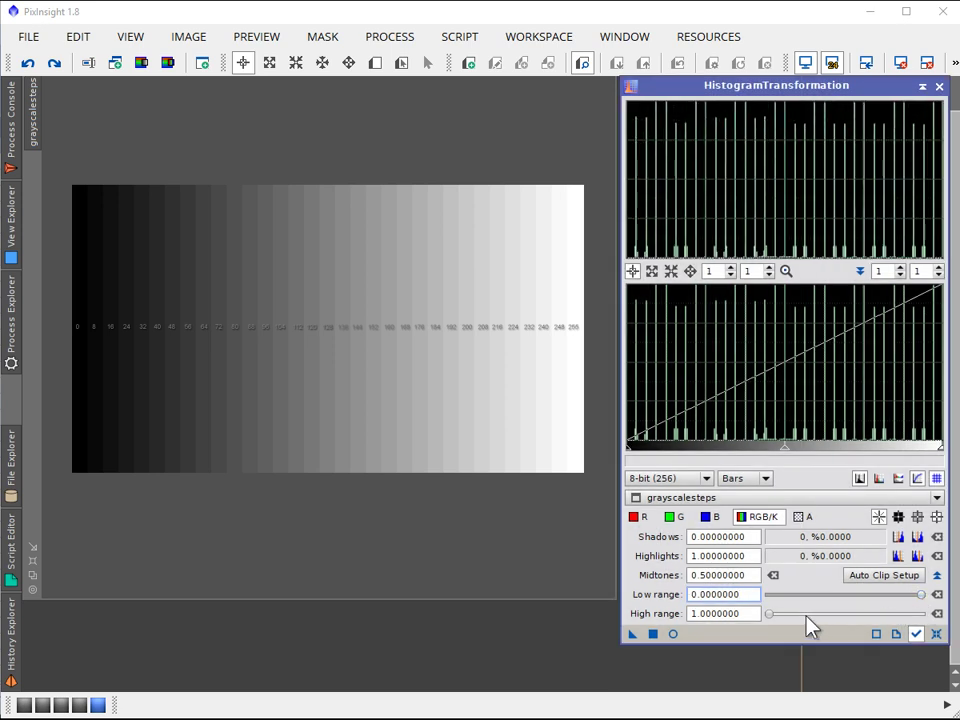
{"action": "left_click_drag", "start_coordinate": [770, 617], "coordinate": [791, 627]}
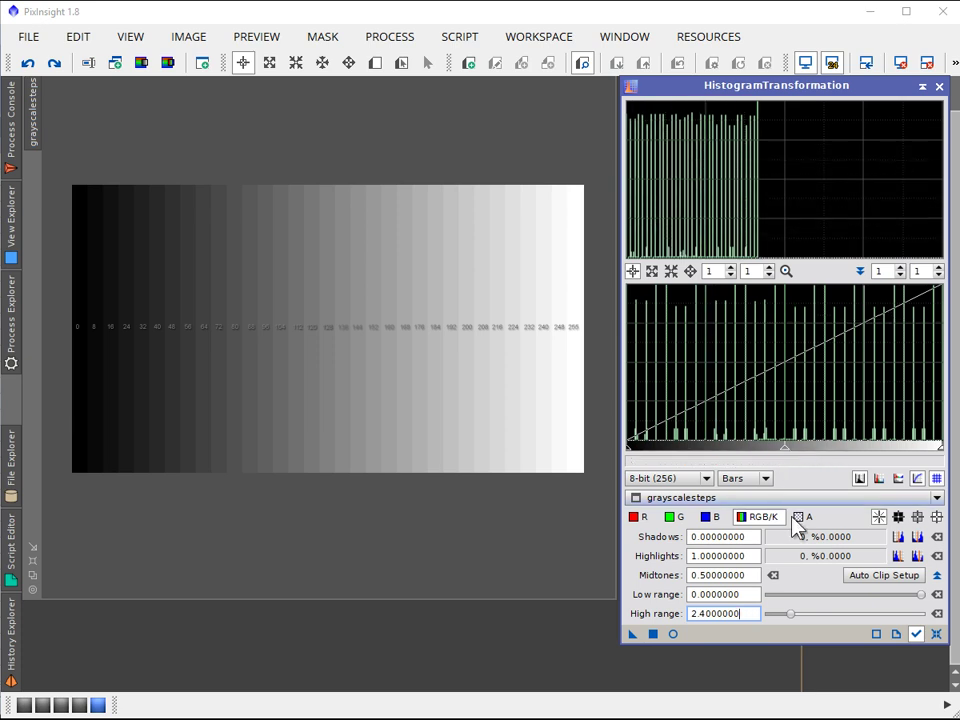
{"action": "left_click_drag", "start_coordinate": [793, 617], "coordinate": [754, 590]}
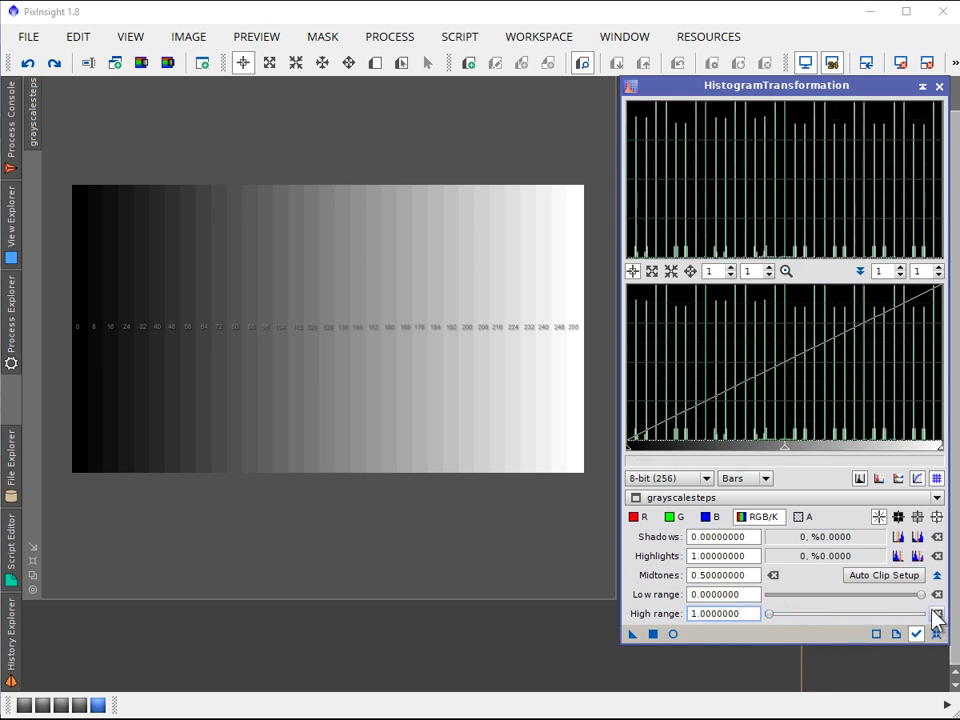
{"action": "left_click_drag", "start_coordinate": [922, 595], "coordinate": [911, 604]}
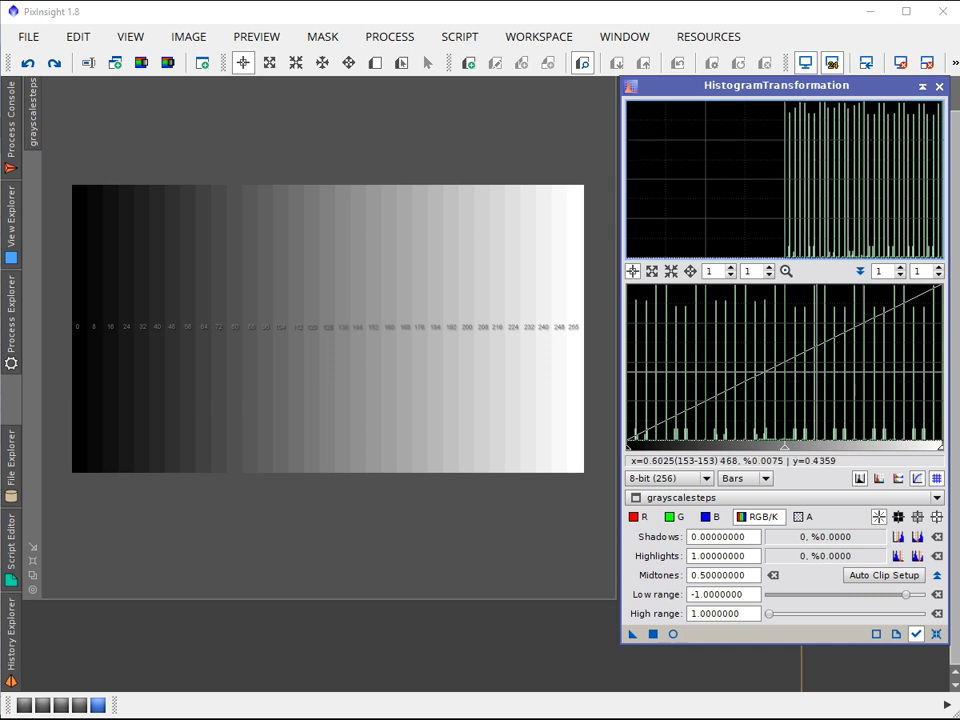
Set the low range expansion value to -2.
{"action": "left_click", "coordinate": [697, 594]}
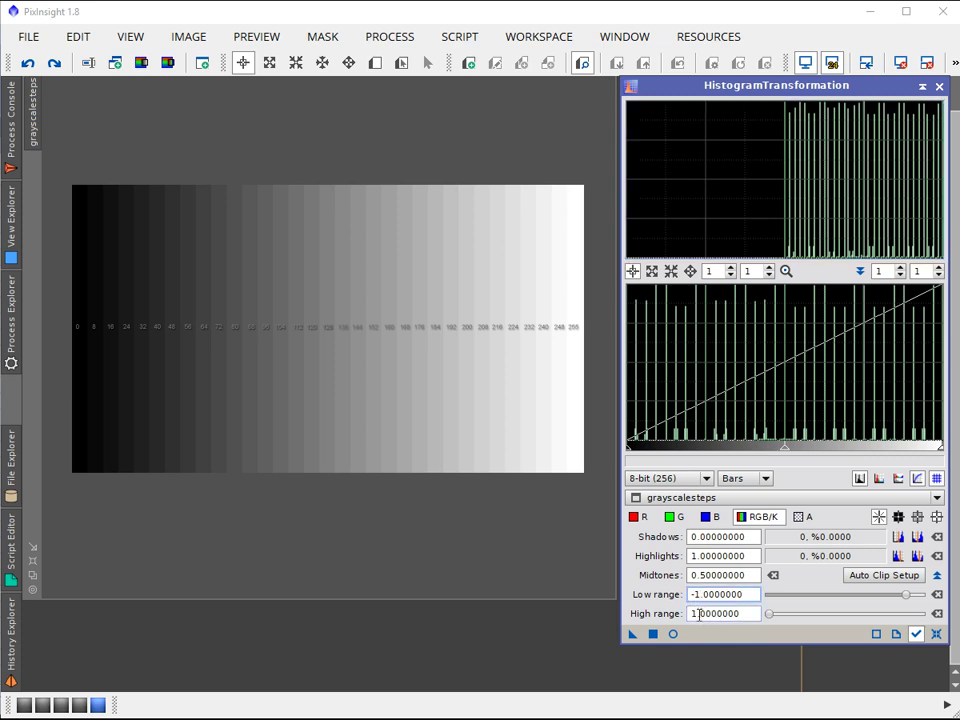
{"action": "key", "text": "BackSpace"}
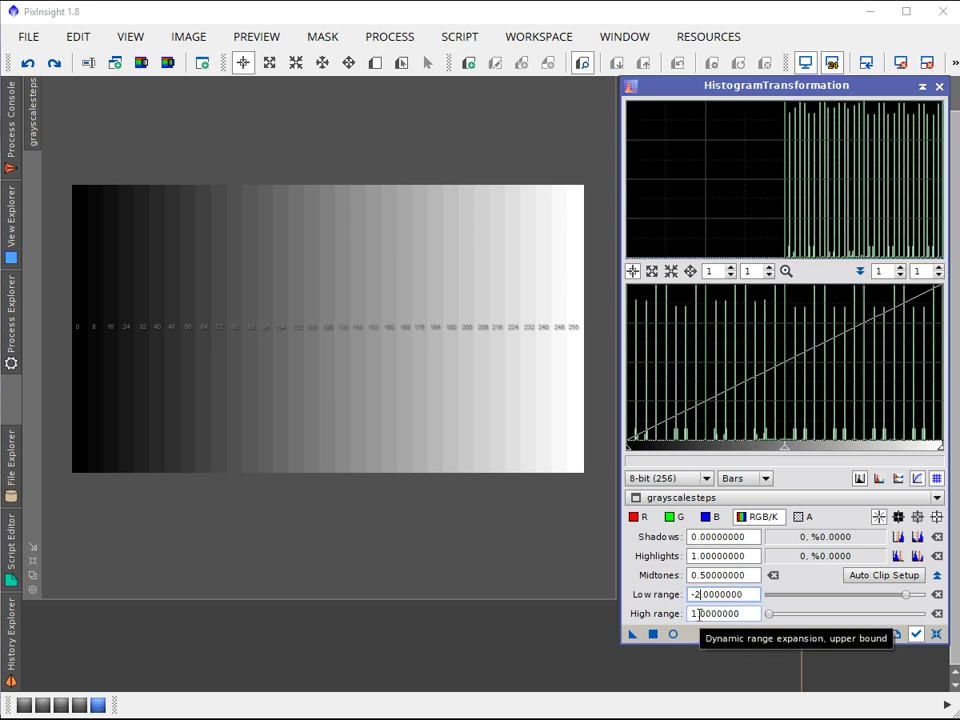
{"action": "type", "text": "2"}
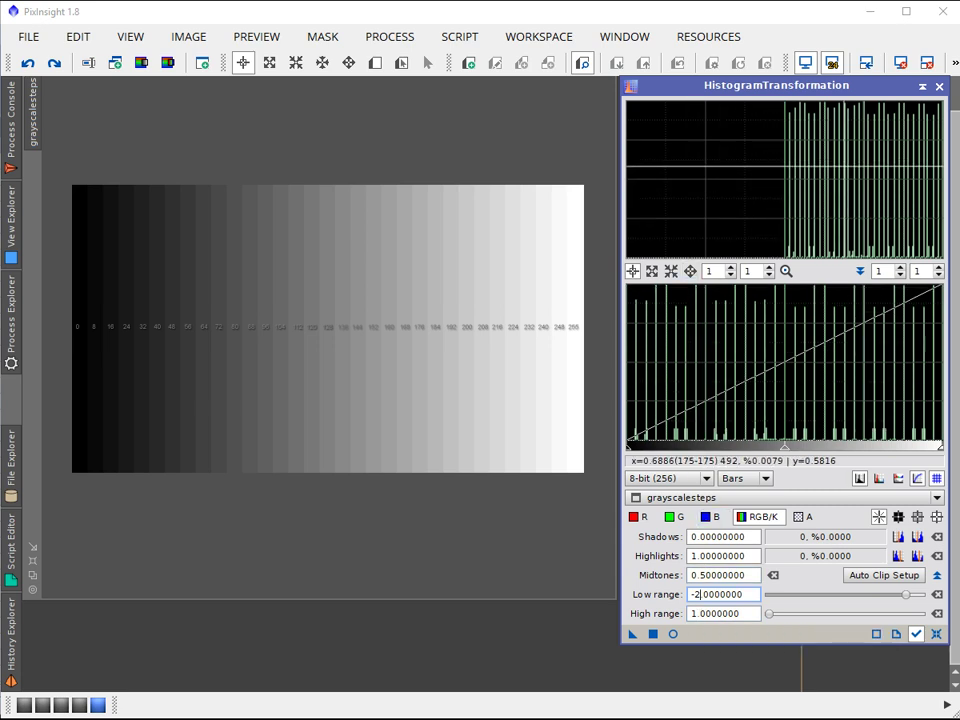
{"action": "left_click", "coordinate": [878, 481]}
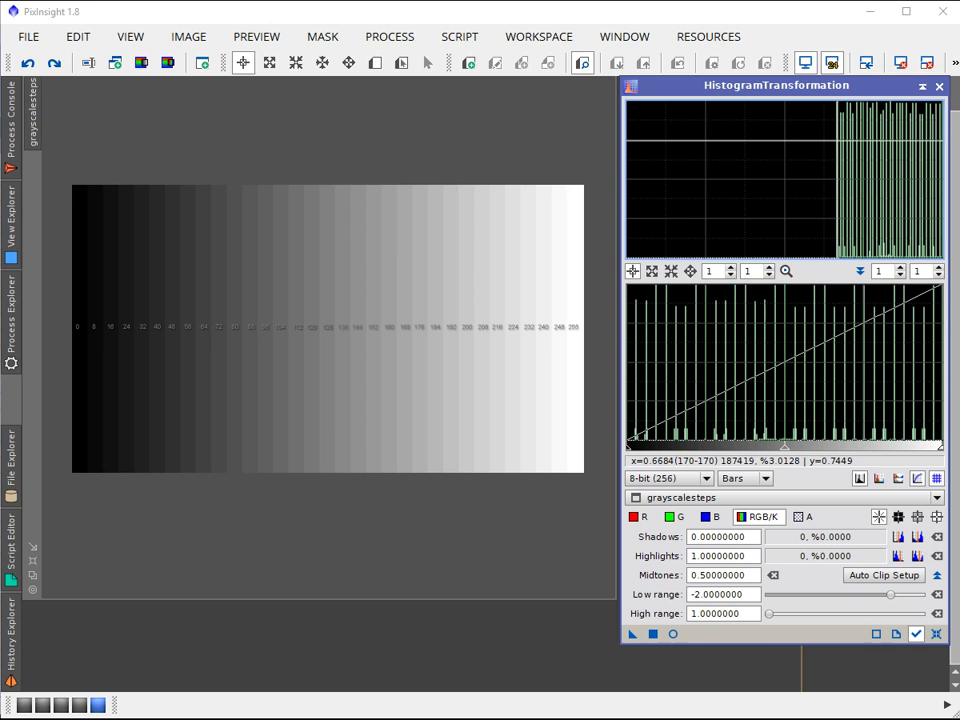
Change the low range expansion value from -2 to -3.
{"action": "left_click", "coordinate": [699, 594]}
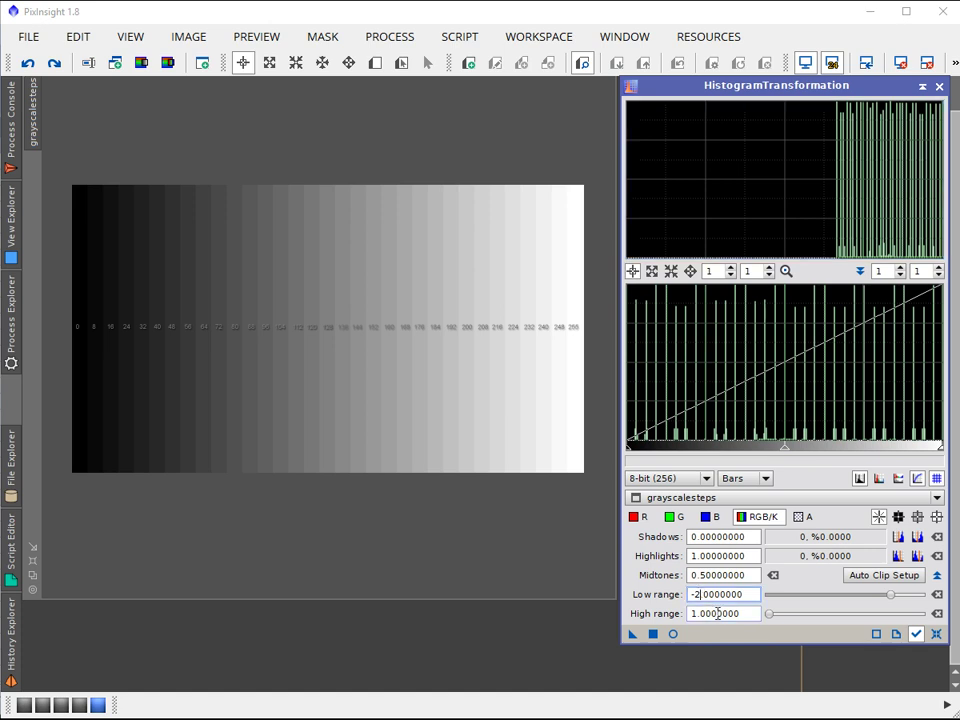
{"action": "key", "text": "BackSpace"}
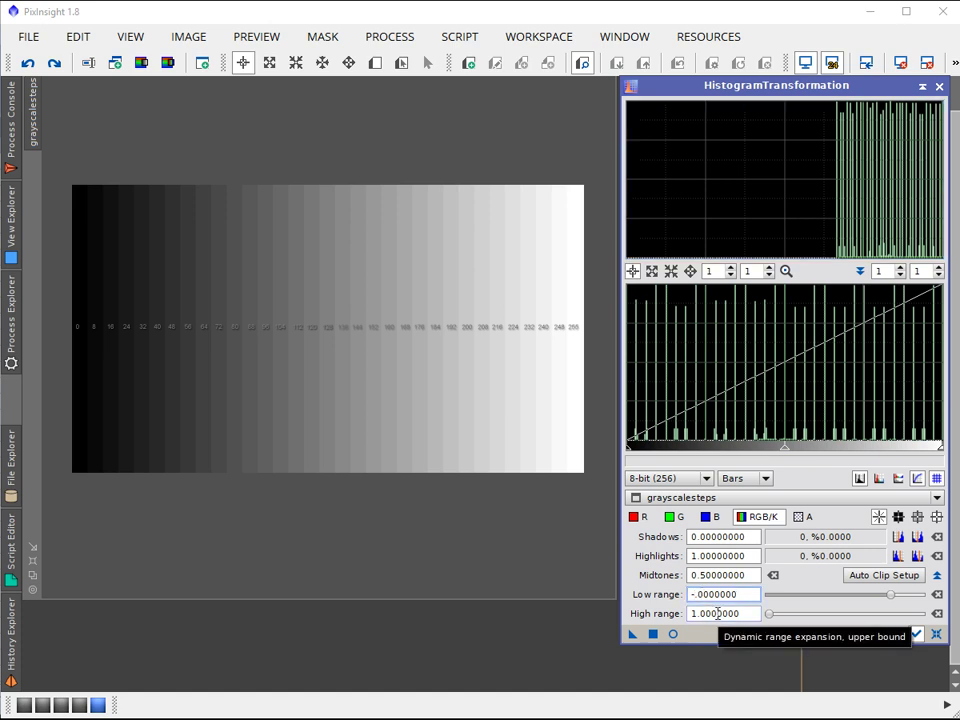
{"action": "type", "text": "3"}
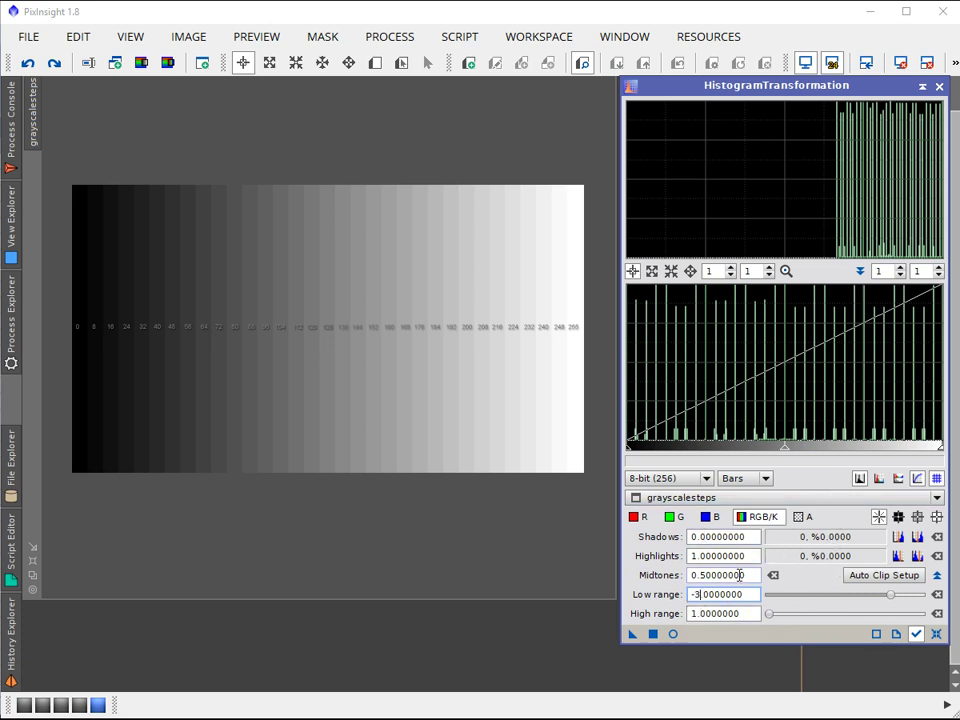
{"action": "key", "text": "Return"}
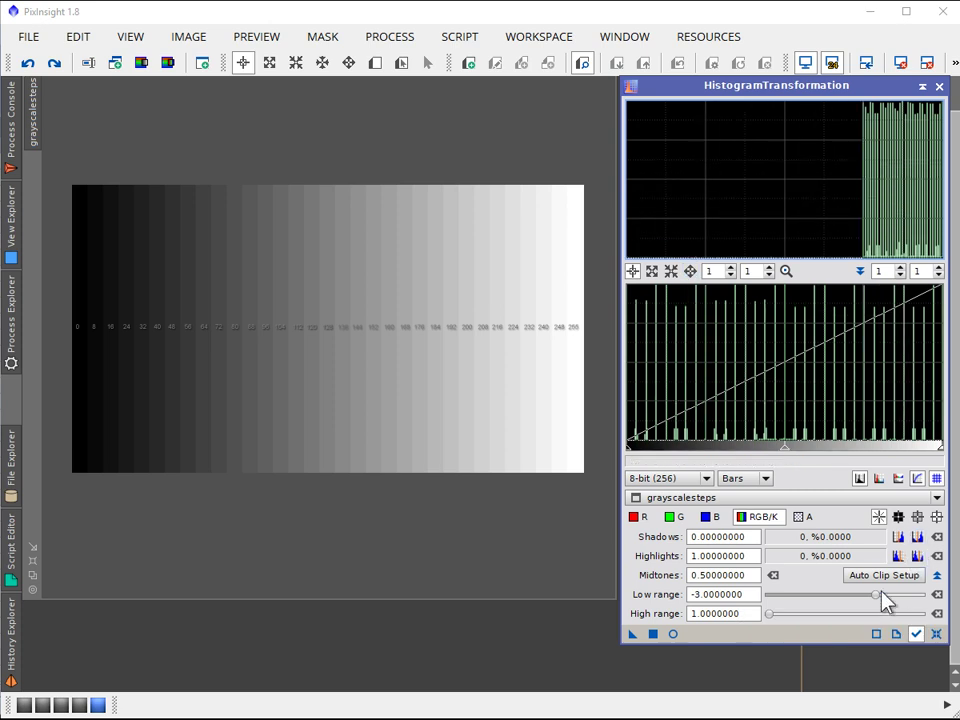
Drag the Low range slider to move the expansion back toward 0.
{"action": "left_click_drag", "start_coordinate": [877, 593], "coordinate": [928, 601]}
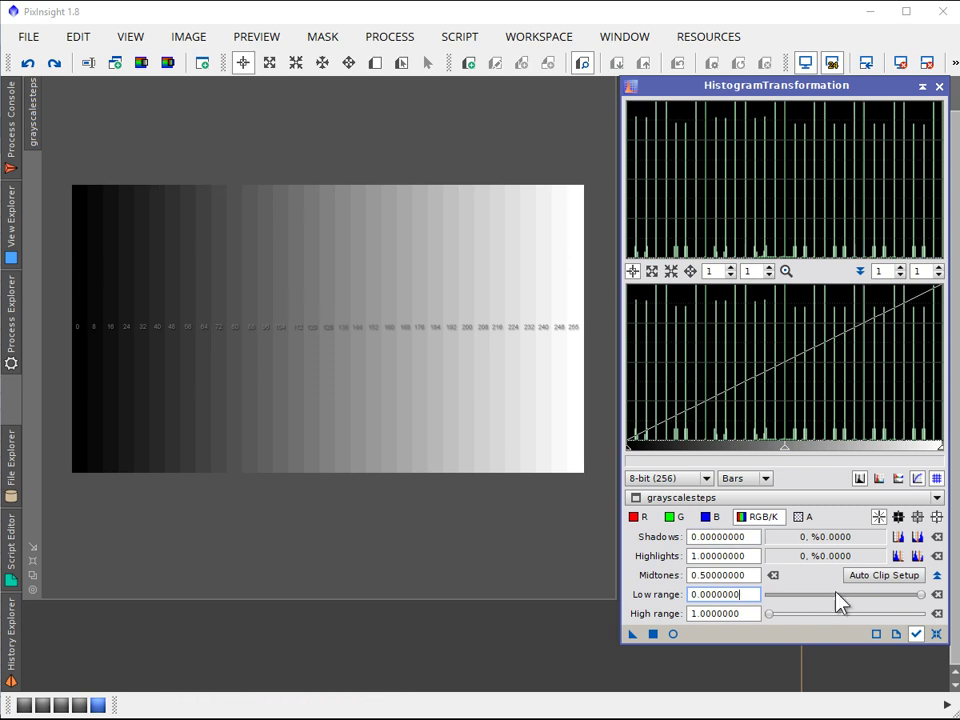
Apply a -0.9 low range expansion to the wedge, undo it, then apply -0.1 instead.
{"action": "left_click_drag", "start_coordinate": [920, 596], "coordinate": [908, 596]}
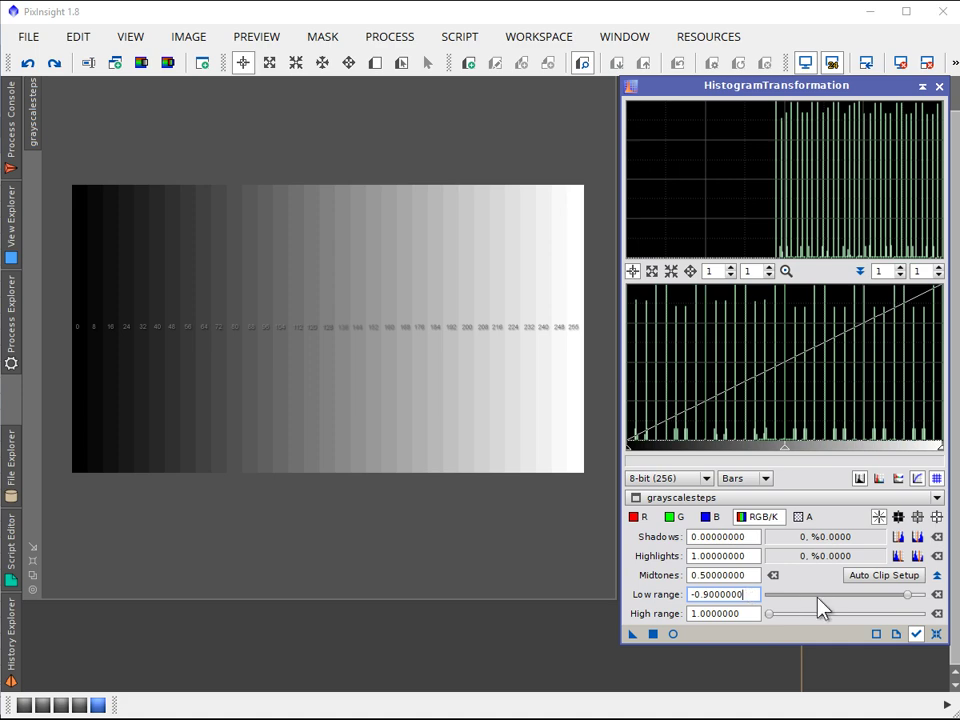
{"action": "left_click_drag", "start_coordinate": [632, 634], "coordinate": [339, 403]}
{"action": "key", "text": "ctrl+z"}
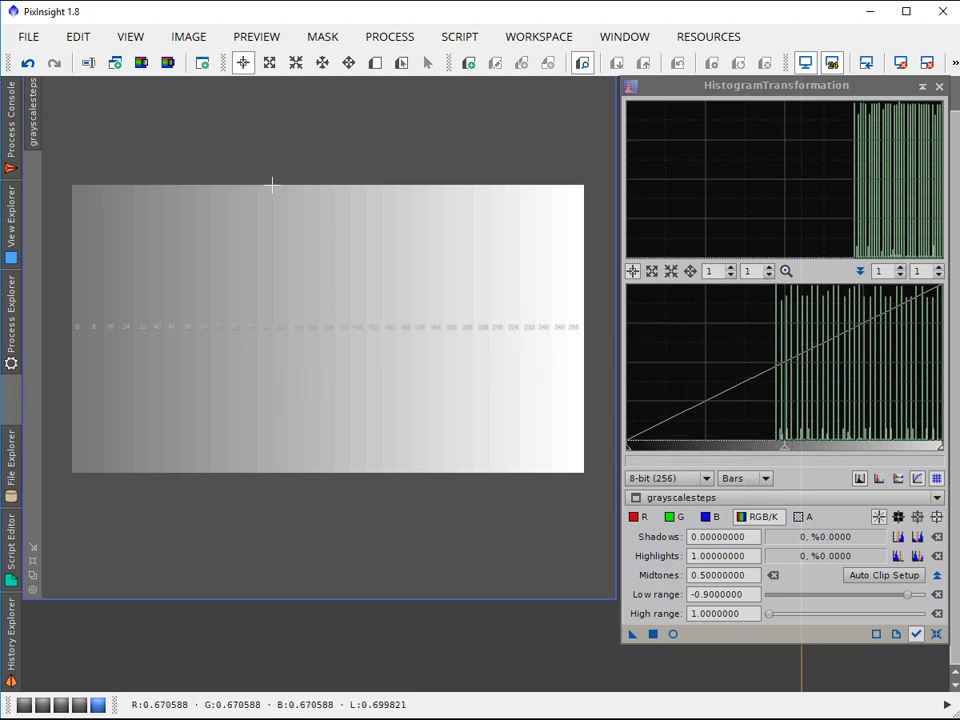
{"action": "left_click", "coordinate": [33, 66]}
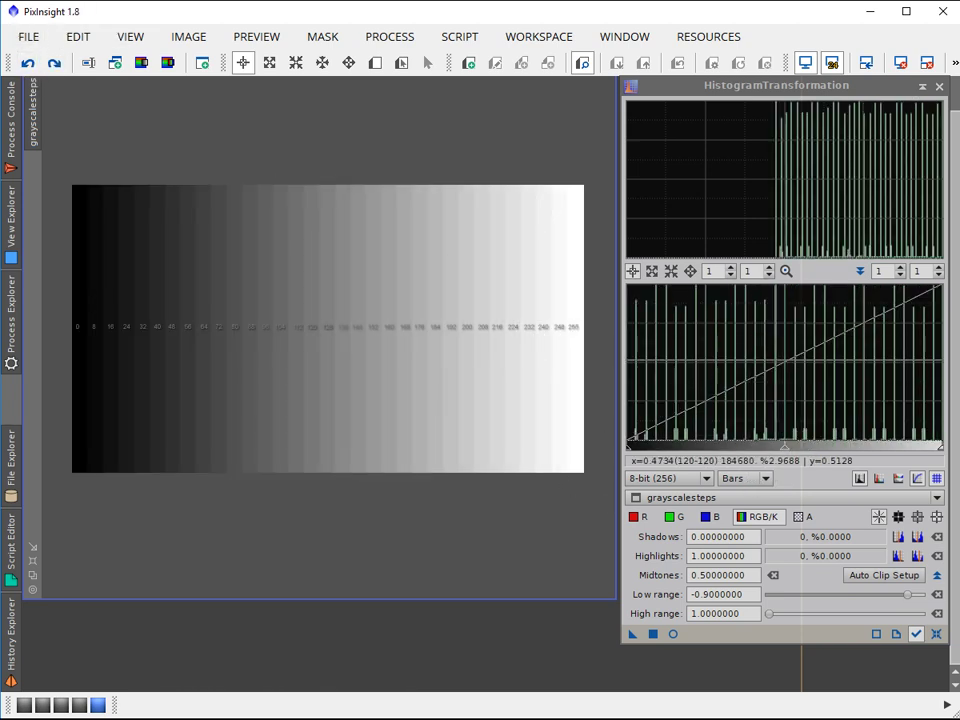
{"action": "left_click_drag", "start_coordinate": [907, 595], "coordinate": [921, 601]}
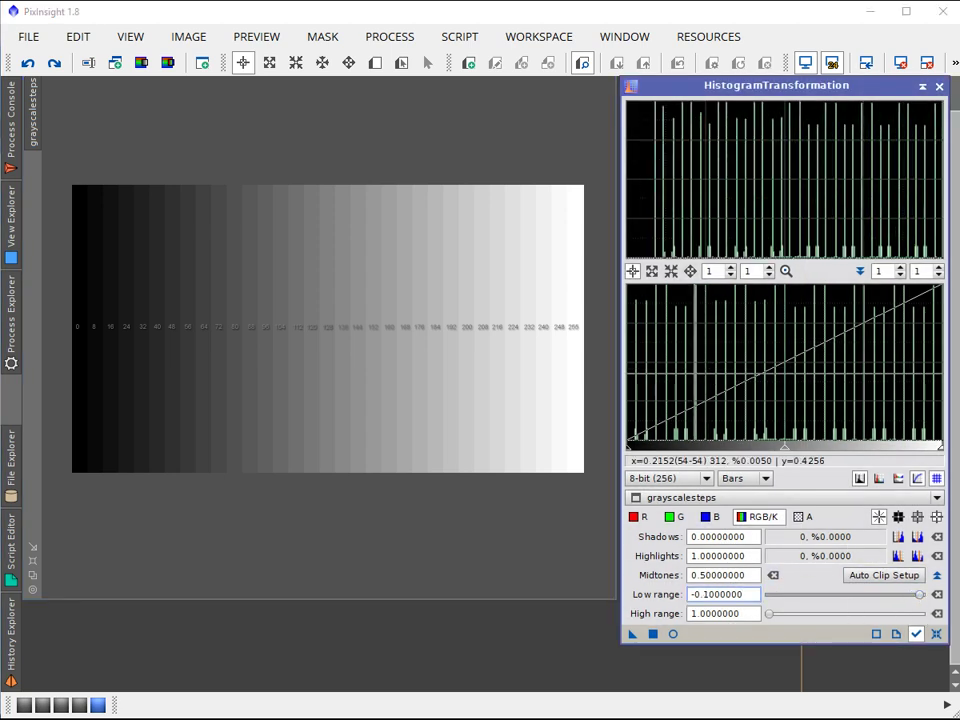
{"action": "left_click_drag", "start_coordinate": [633, 634], "coordinate": [312, 356]}
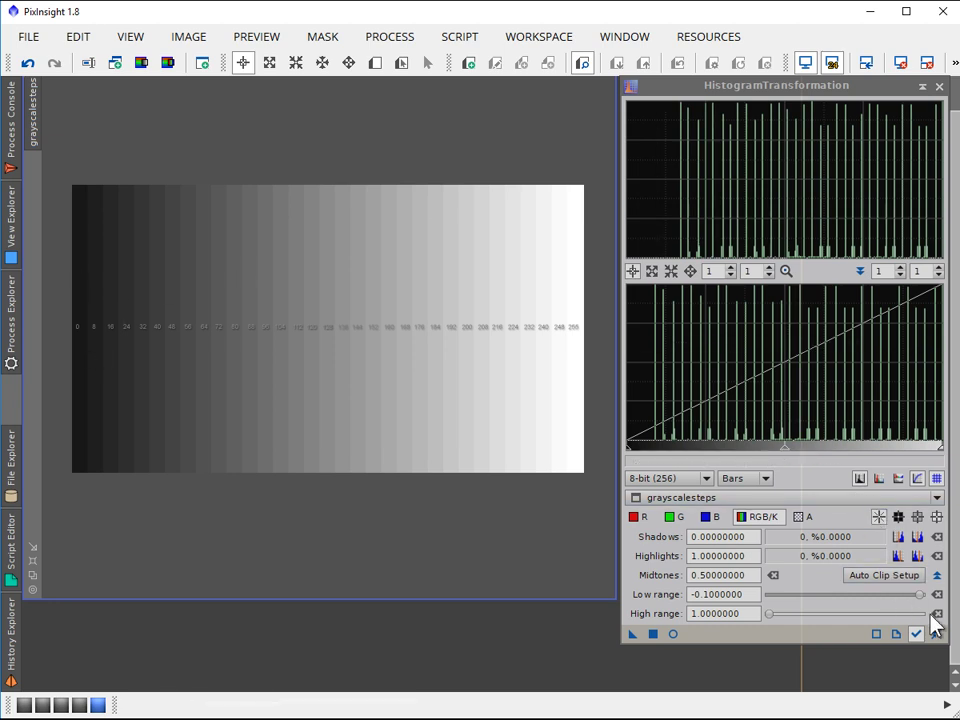
Apply a 1.9 high range expansion to the grayscalesteps image.
{"action": "left_click_drag", "start_coordinate": [769, 614], "coordinate": [782, 616]}
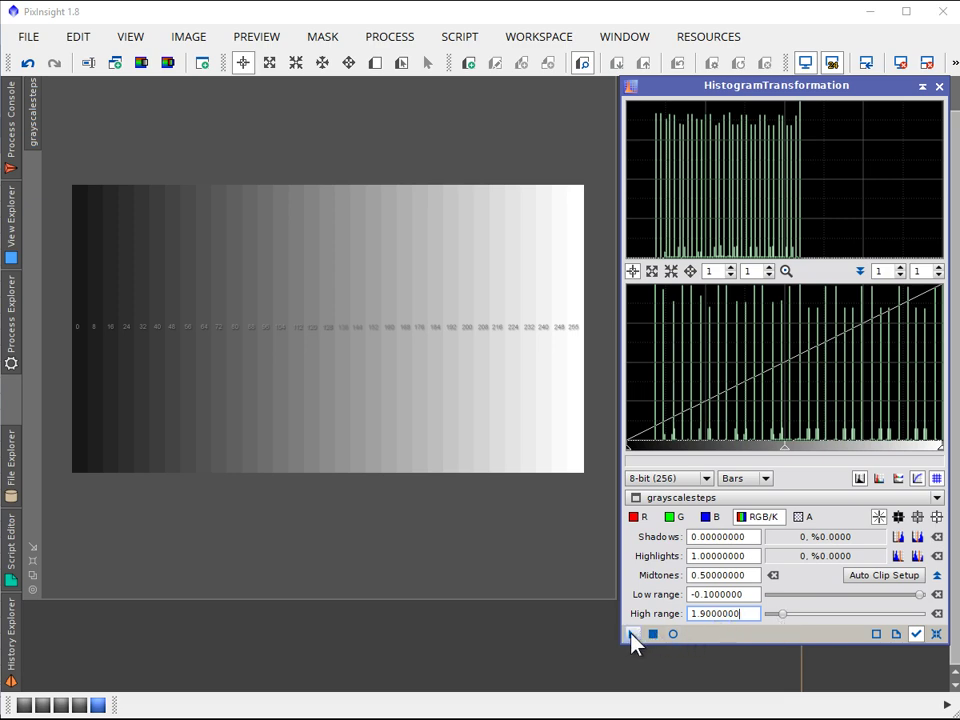
{"action": "left_click_drag", "start_coordinate": [632, 634], "coordinate": [498, 454]}
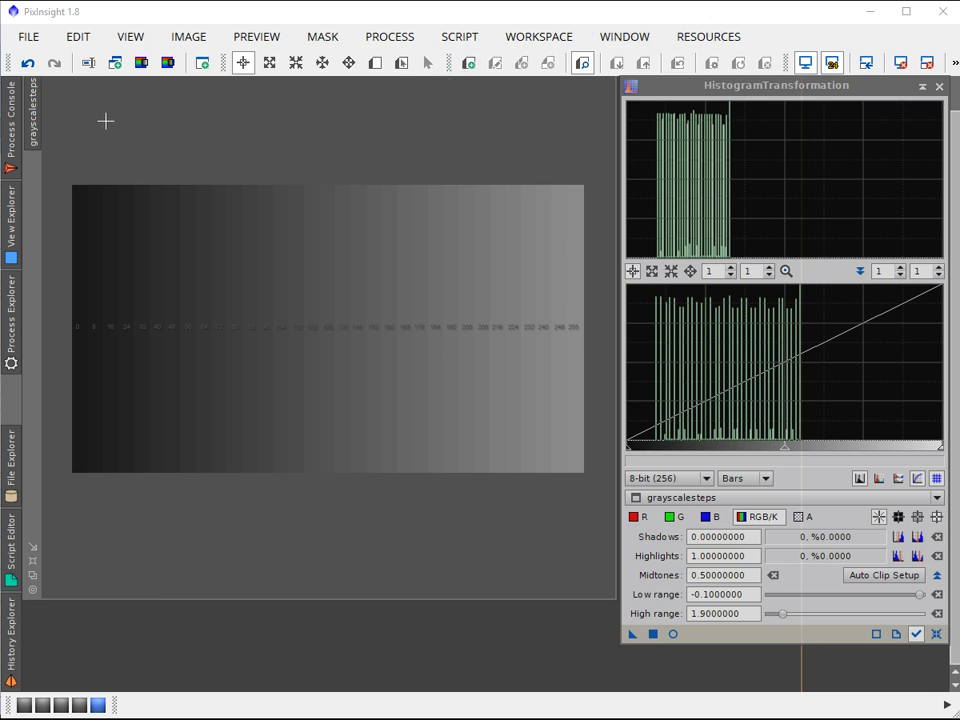
Reset HistogramTransformation to defaults, undoing and redoing the high range stretch on the wedge.
{"action": "left_click", "coordinate": [28, 63]}
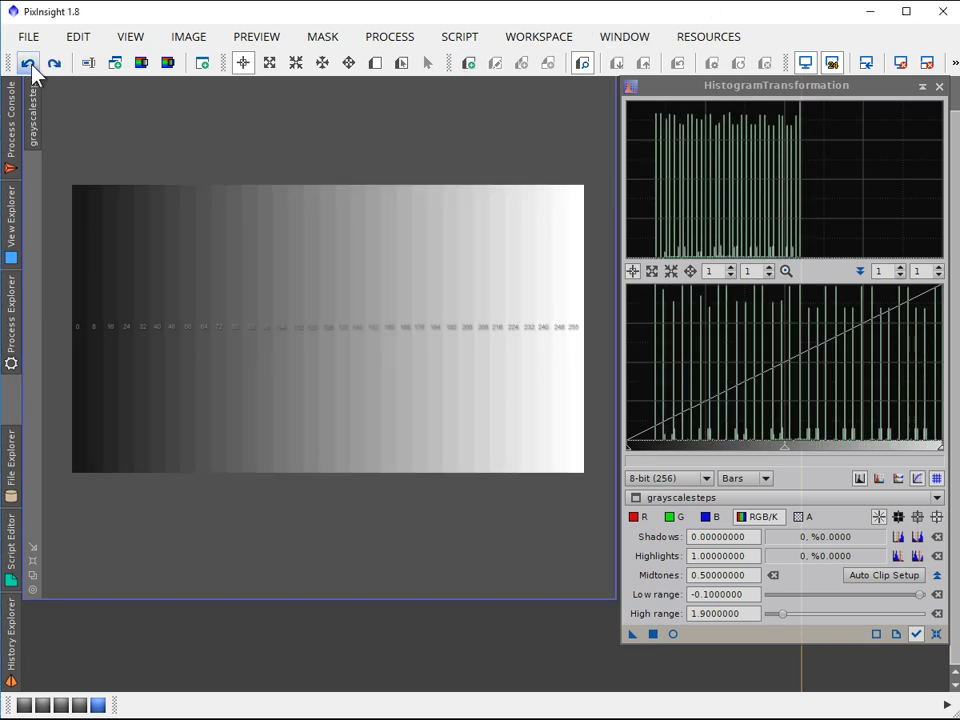
{"action": "left_click", "coordinate": [938, 636]}
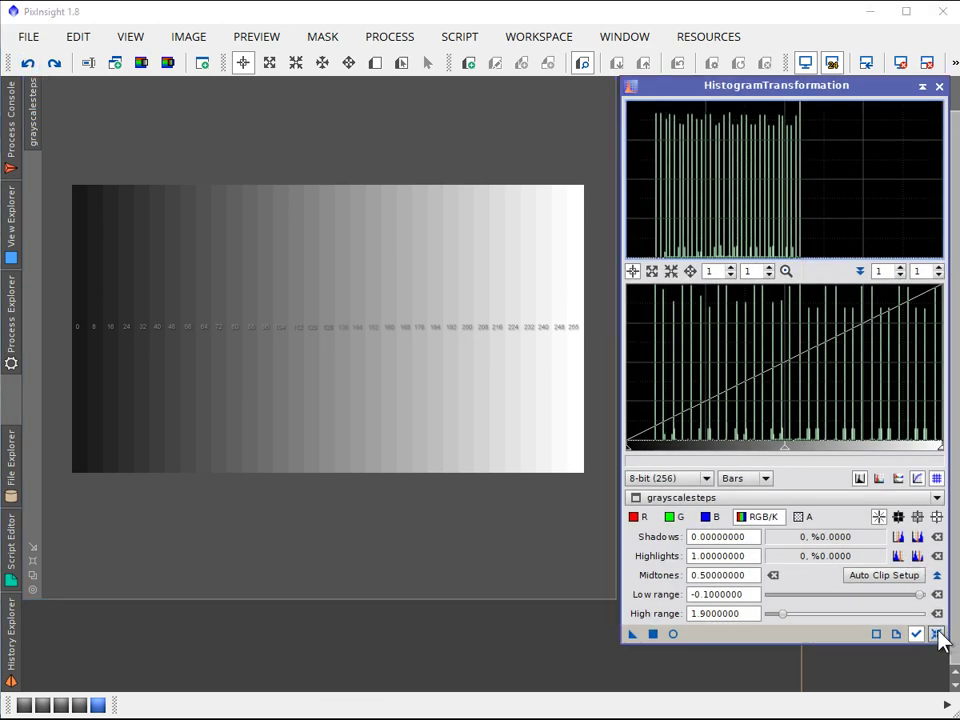
{"action": "left_click", "coordinate": [938, 636]}
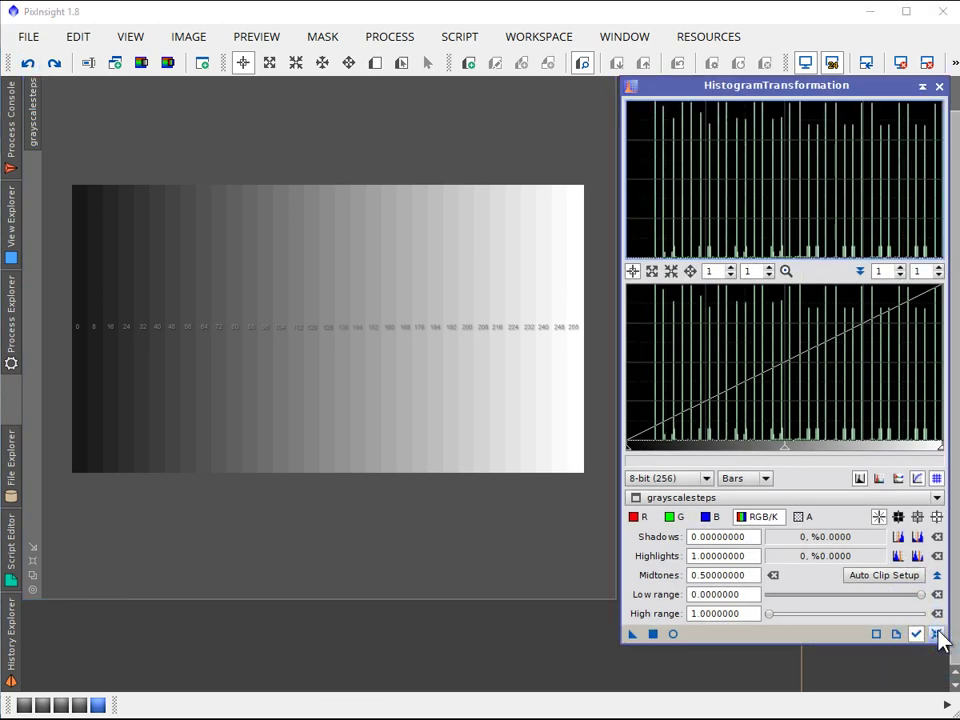
{"action": "left_click", "coordinate": [52, 63]}
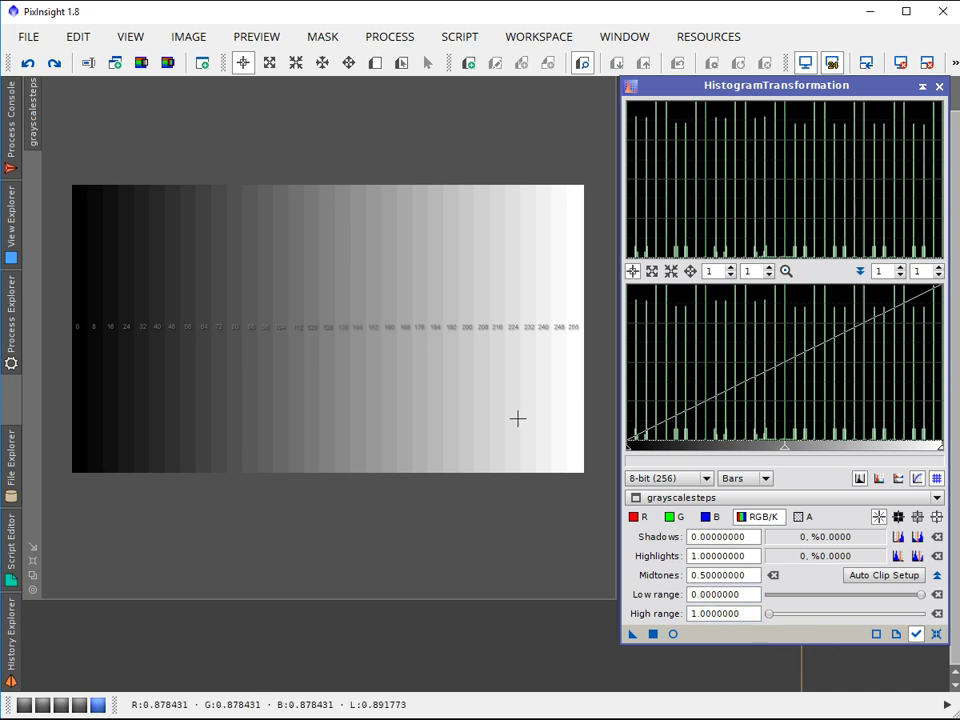
Open Mean sh2_68_HA.FIT from recent files and auto-stretch its display with Ctrl+A.
{"action": "left_click", "coordinate": [26, 42]}
{"action": "mouse_move", "coordinate": [190, 130]}
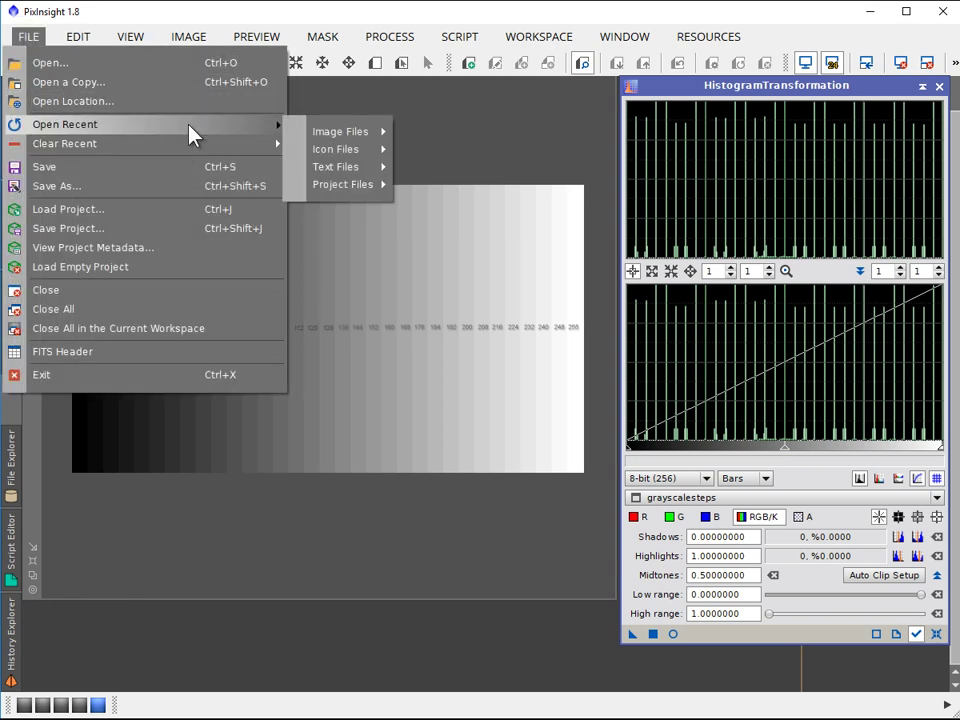
{"action": "mouse_move", "coordinate": [358, 135]}
{"action": "left_click", "coordinate": [460, 148]}
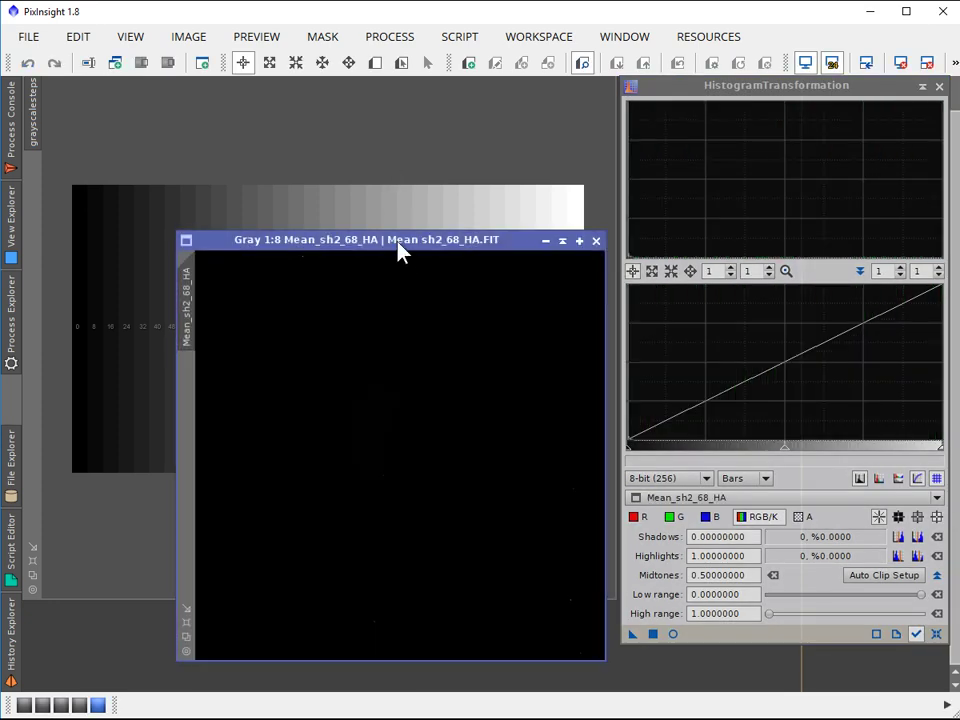
{"action": "left_click_drag", "start_coordinate": [398, 252], "coordinate": [336, 158]}
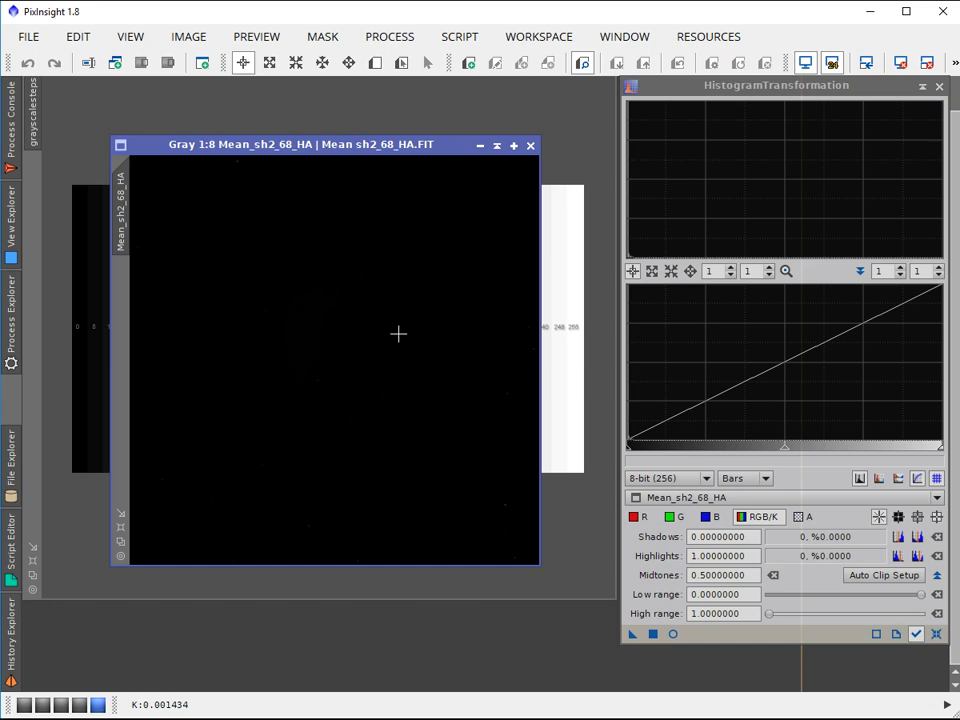
{"action": "key", "text": "ctrl+a"}
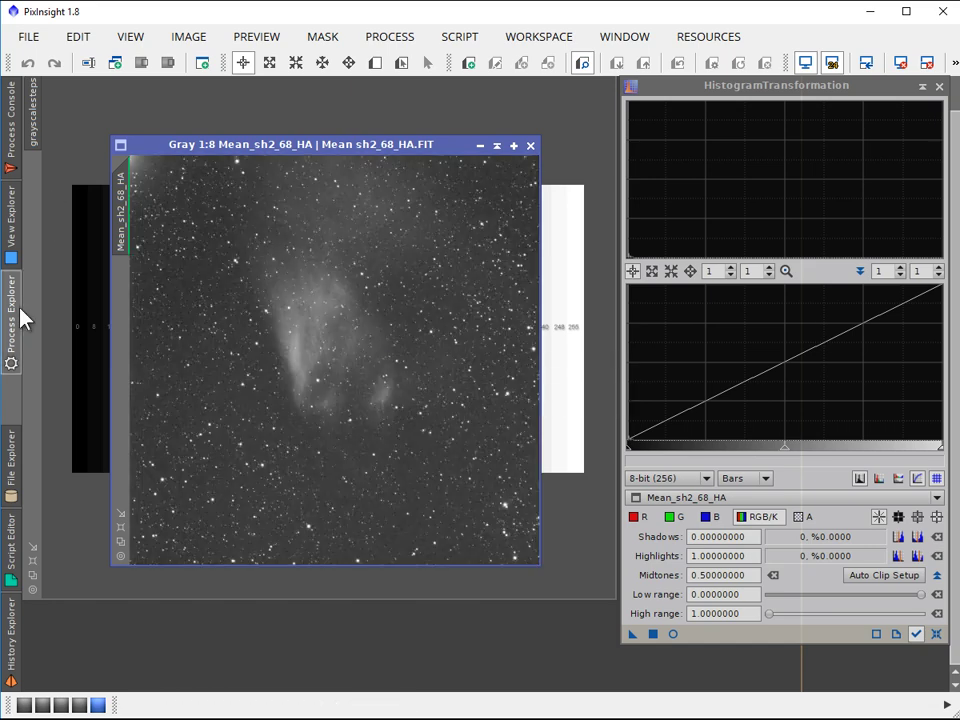
Copy the ScreenTransferFunction auto-stretch into HistogramTransformation (shadows 0.00107696, midtones 0.00109780).
{"action": "left_click", "coordinate": [20, 318]}
{"action": "left_click_drag", "start_coordinate": [189, 579], "coordinate": [193, 585]}
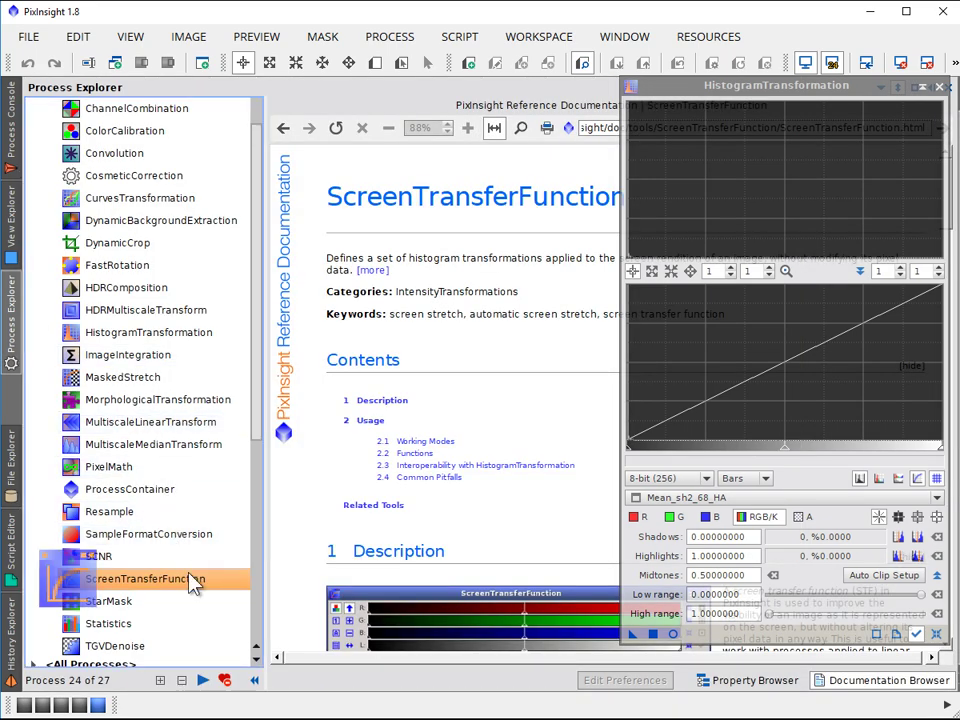
{"action": "left_click", "coordinate": [611, 92]}
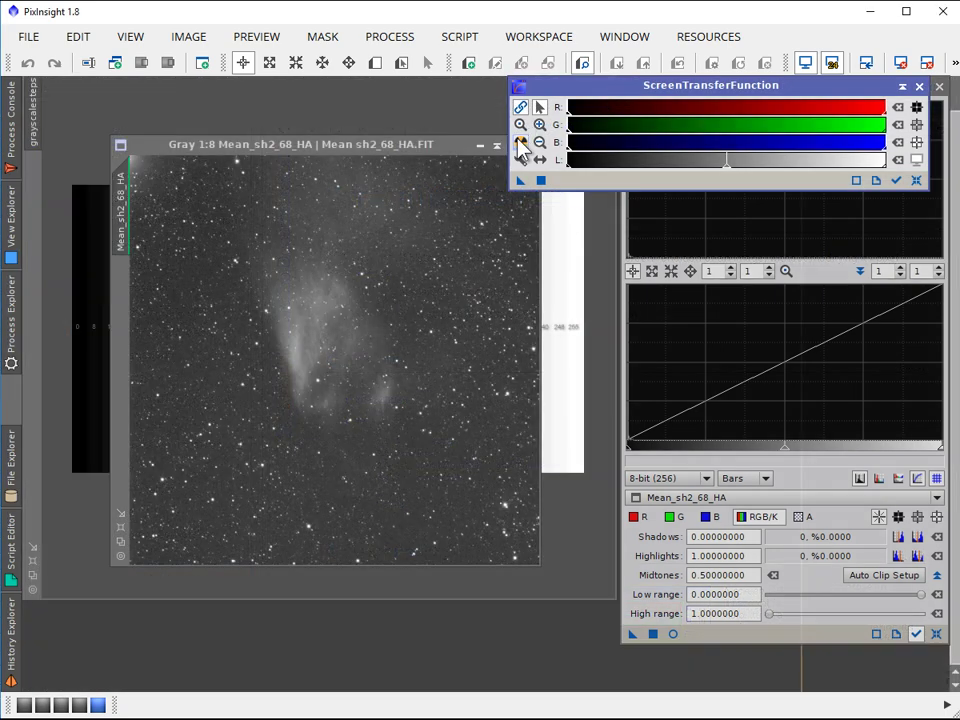
{"action": "left_click", "coordinate": [497, 184]}
{"action": "left_click_drag", "start_coordinate": [375, 152], "coordinate": [316, 122]}
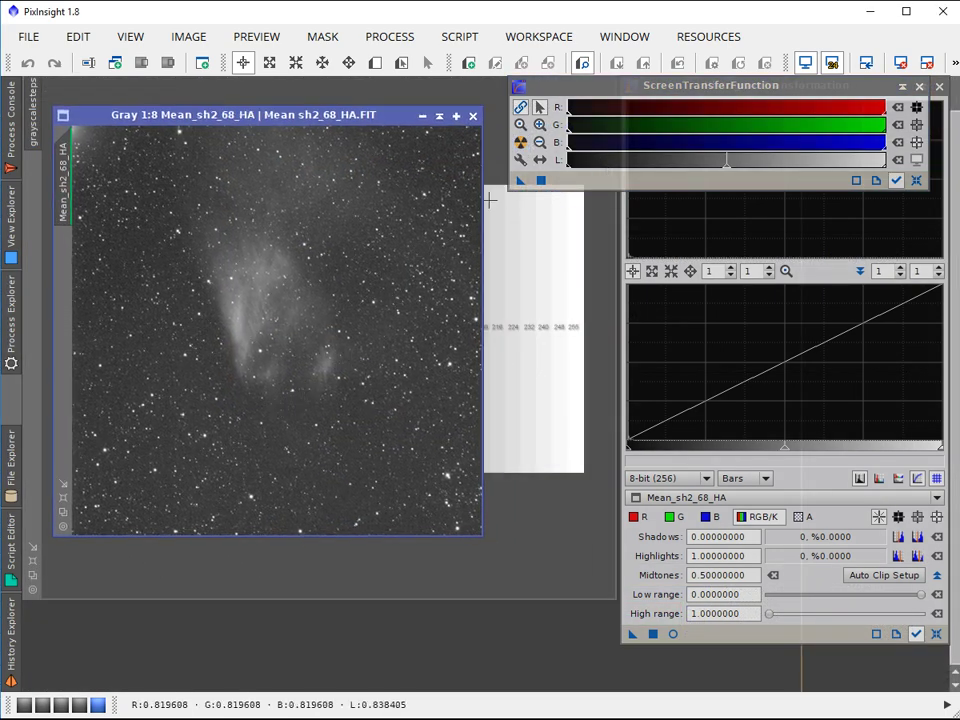
{"action": "left_click_drag", "start_coordinate": [520, 181], "coordinate": [755, 643]}
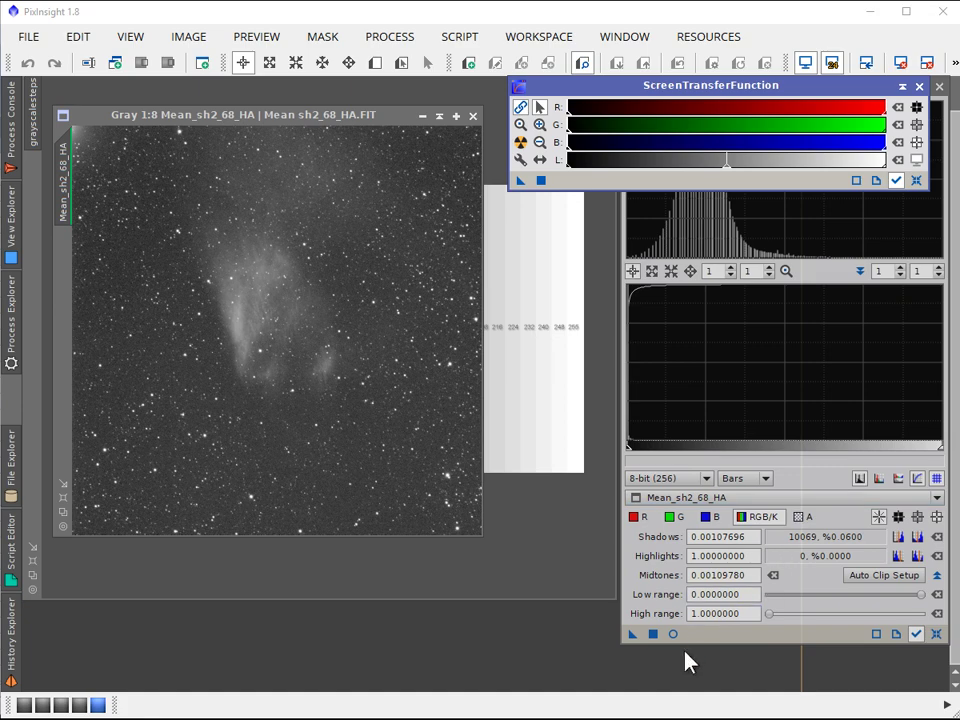
Apply the stretch to Mean_sh2_68_HA, clear the screen stretch, and reset HistogramTransformation.
{"action": "left_click_drag", "start_coordinate": [633, 634], "coordinate": [345, 369]}
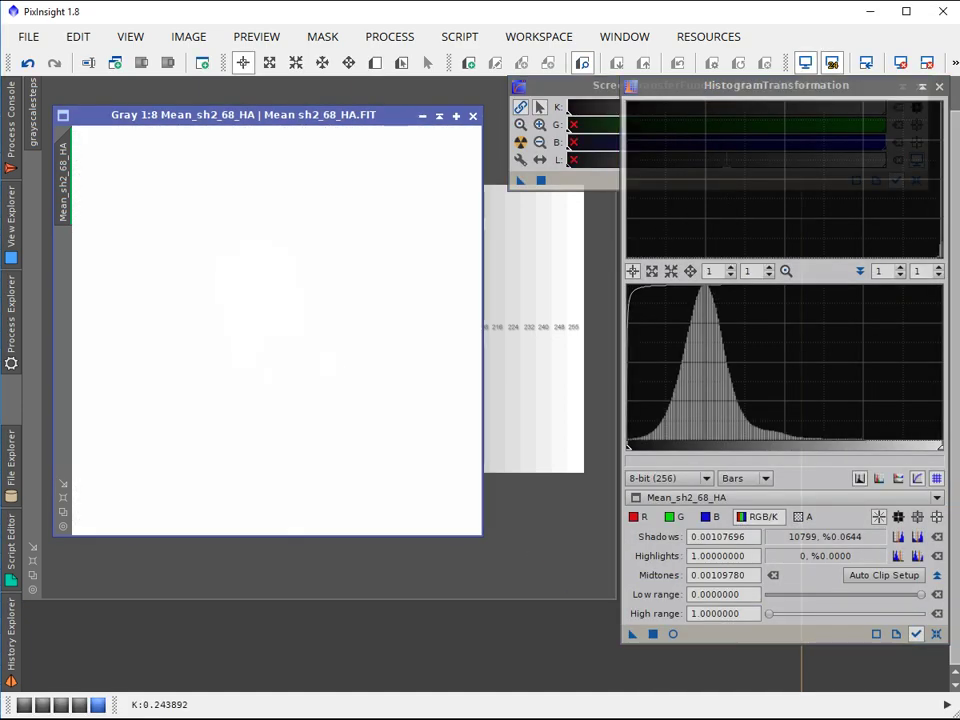
{"action": "left_click", "coordinate": [805, 62]}
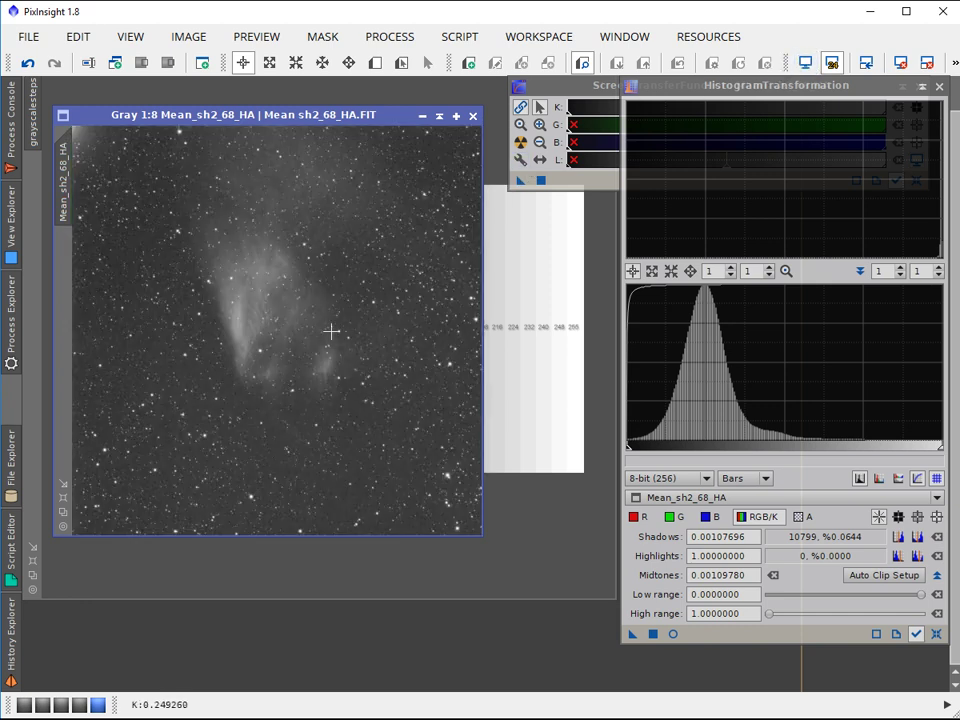
{"action": "left_click", "coordinate": [936, 634]}
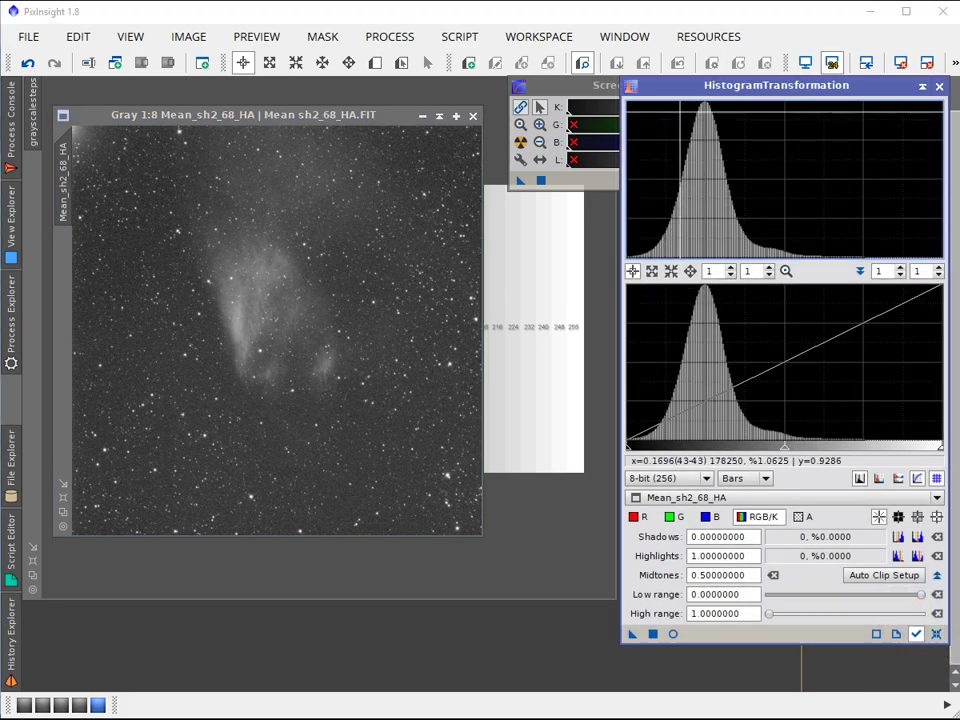
{"action": "left_click_drag", "start_coordinate": [671, 88], "coordinate": [609, 88]}
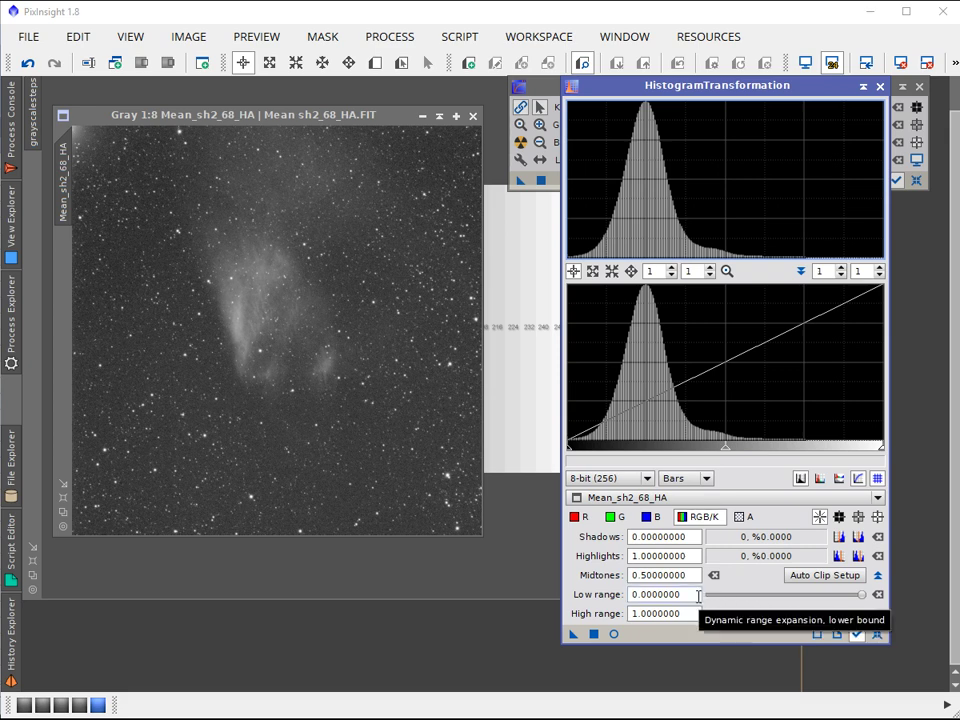
Apply a -0.2 low range expansion to Mean_sh2_68_HA, then reset the histogram settings.
{"action": "left_click", "coordinate": [859, 595]}
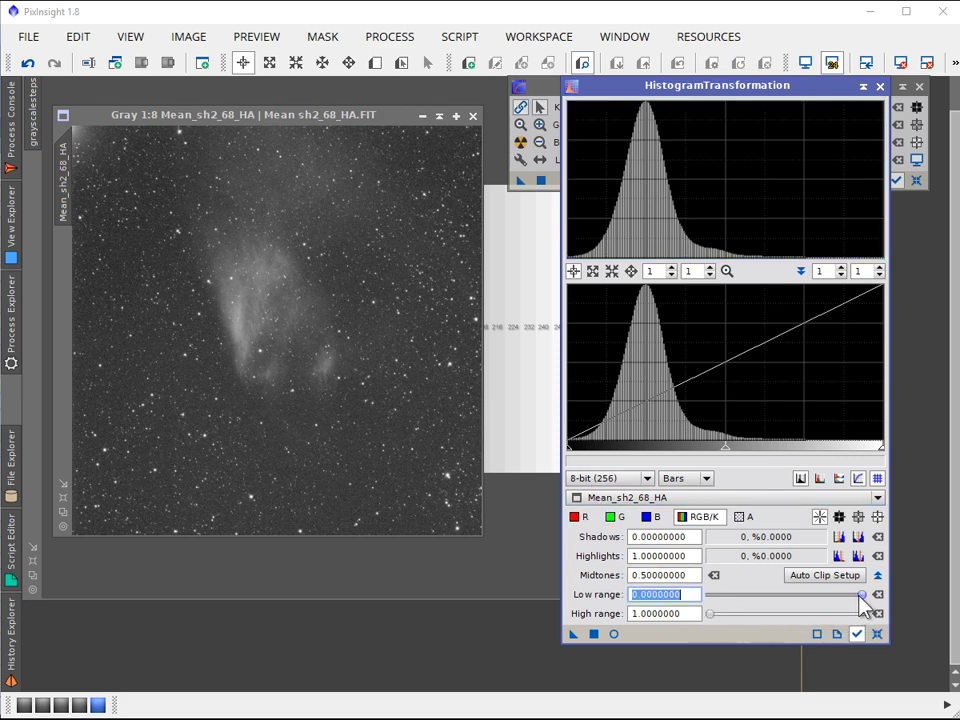
{"action": "left_click_drag", "start_coordinate": [859, 596], "coordinate": [856, 598]}
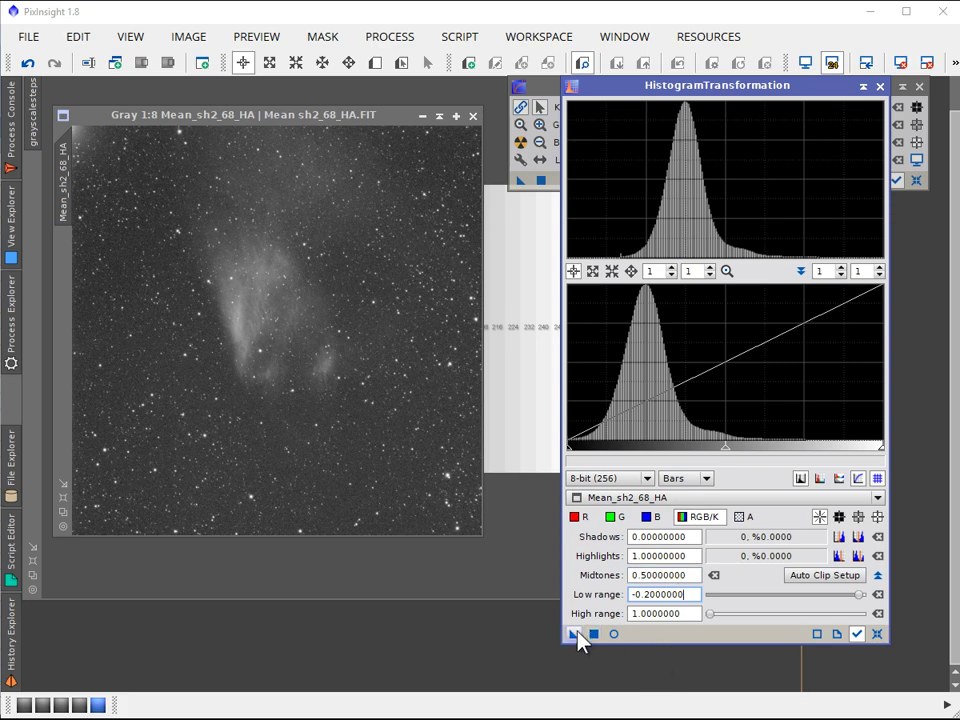
{"action": "left_click_drag", "start_coordinate": [578, 639], "coordinate": [425, 432]}
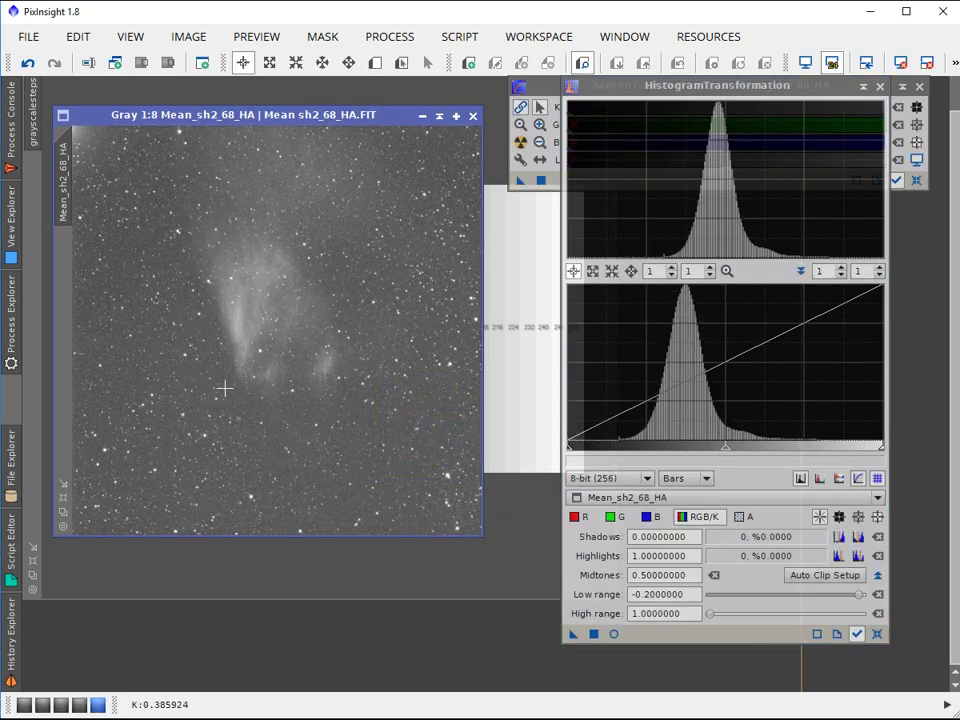
{"action": "left_click", "coordinate": [877, 634]}
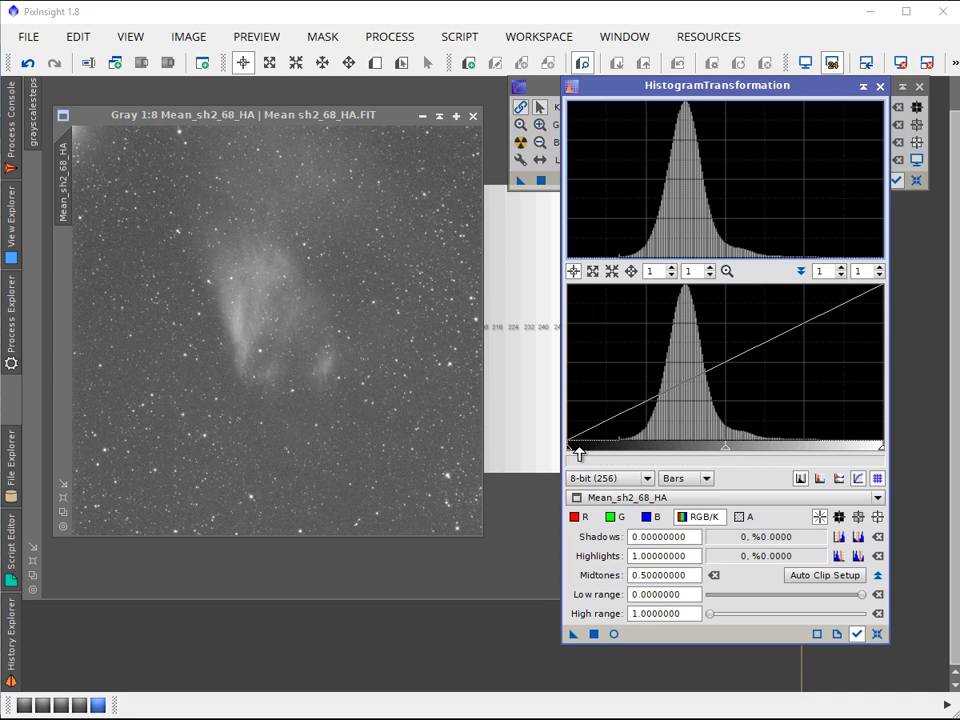
Apply shadows 0.12405063 and midtones 0.31502890 to the nebula image, then reset the settings.
{"action": "left_click_drag", "start_coordinate": [575, 453], "coordinate": [607, 455]}
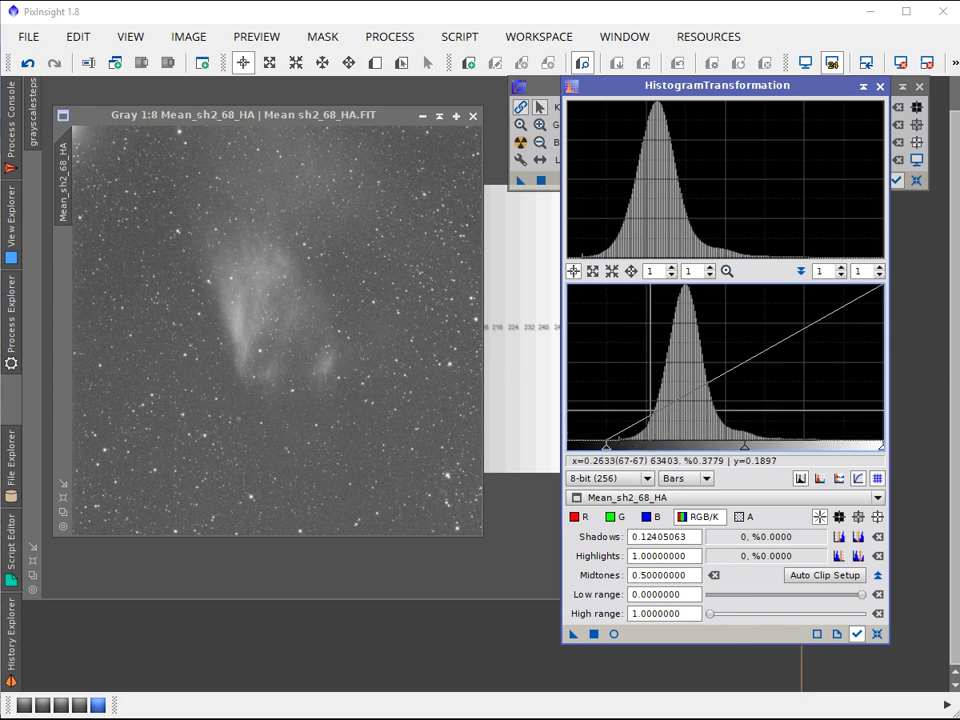
{"action": "left_click_drag", "start_coordinate": [742, 452], "coordinate": [705, 447]}
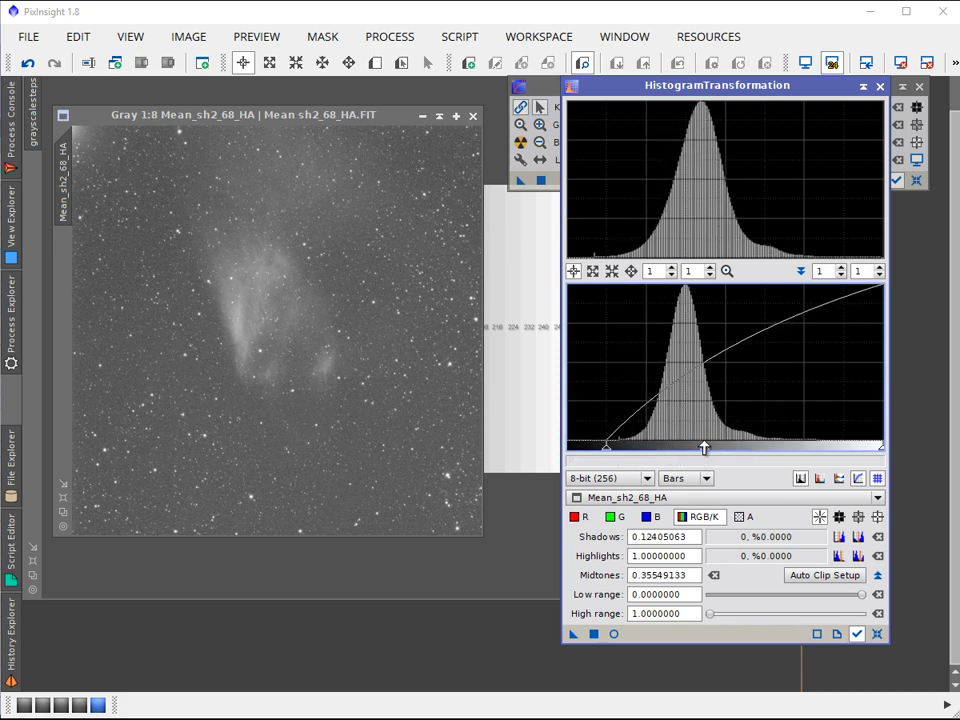
{"action": "left_click_drag", "start_coordinate": [704, 447], "coordinate": [693, 448]}
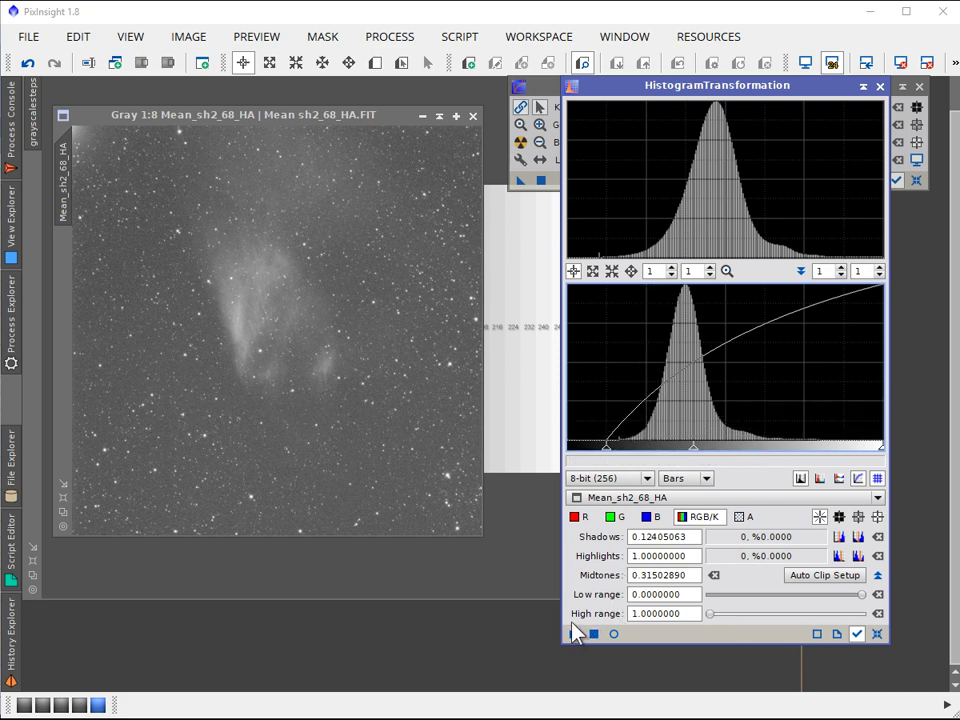
{"action": "left_click_drag", "start_coordinate": [574, 634], "coordinate": [414, 454]}
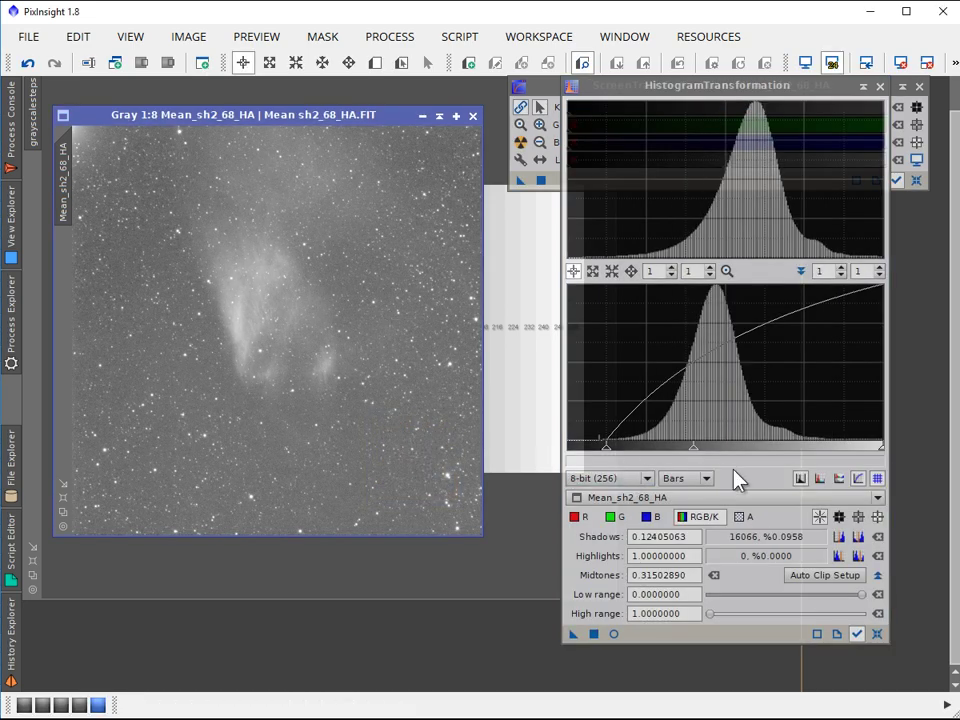
{"action": "left_click", "coordinate": [879, 635]}
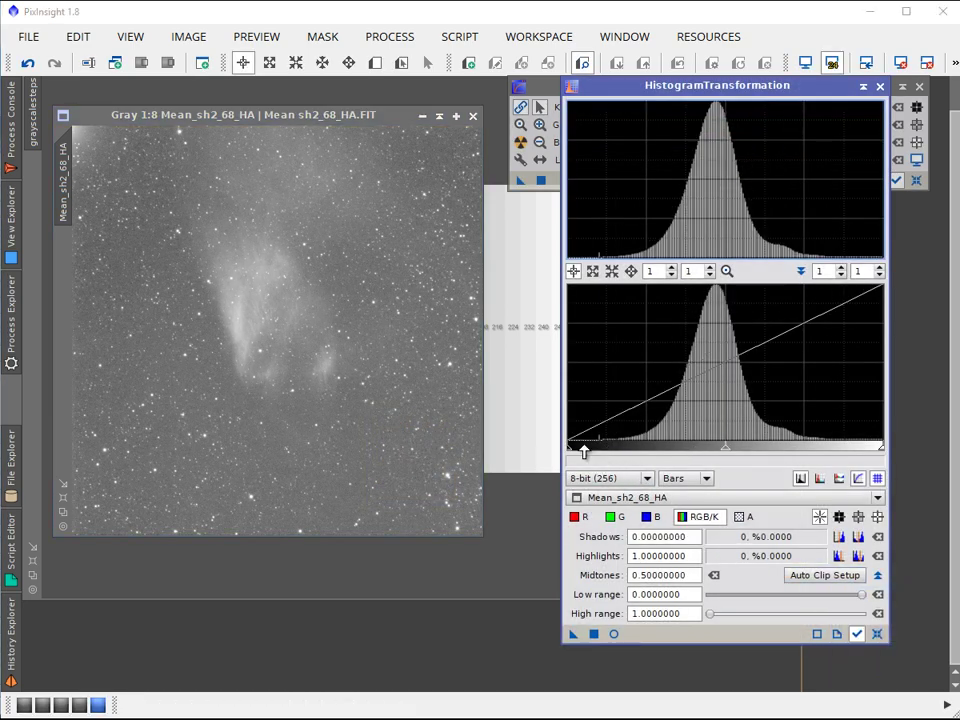
Apply a 0.15443038 shadows clip to Mean_sh2_68_HA and zoom in on the darkened background.
{"action": "left_click_drag", "start_coordinate": [584, 451], "coordinate": [617, 450]}
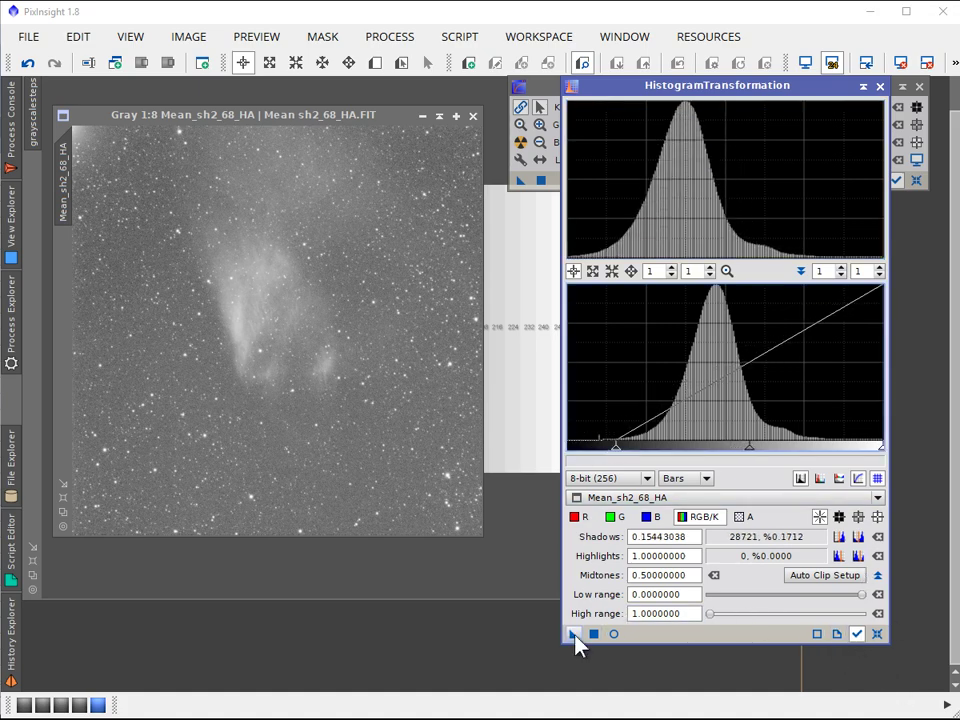
{"action": "left_click_drag", "start_coordinate": [573, 634], "coordinate": [385, 420]}
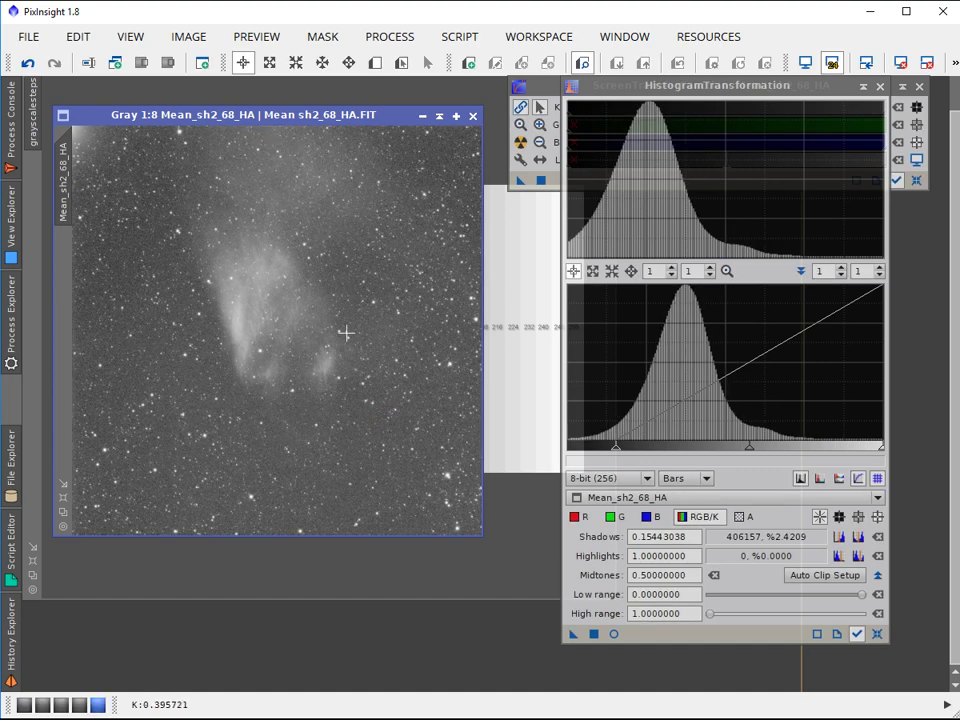
{"action": "scroll", "coordinate": [313, 285], "scroll_direction": "up", "scroll_amount": 4}
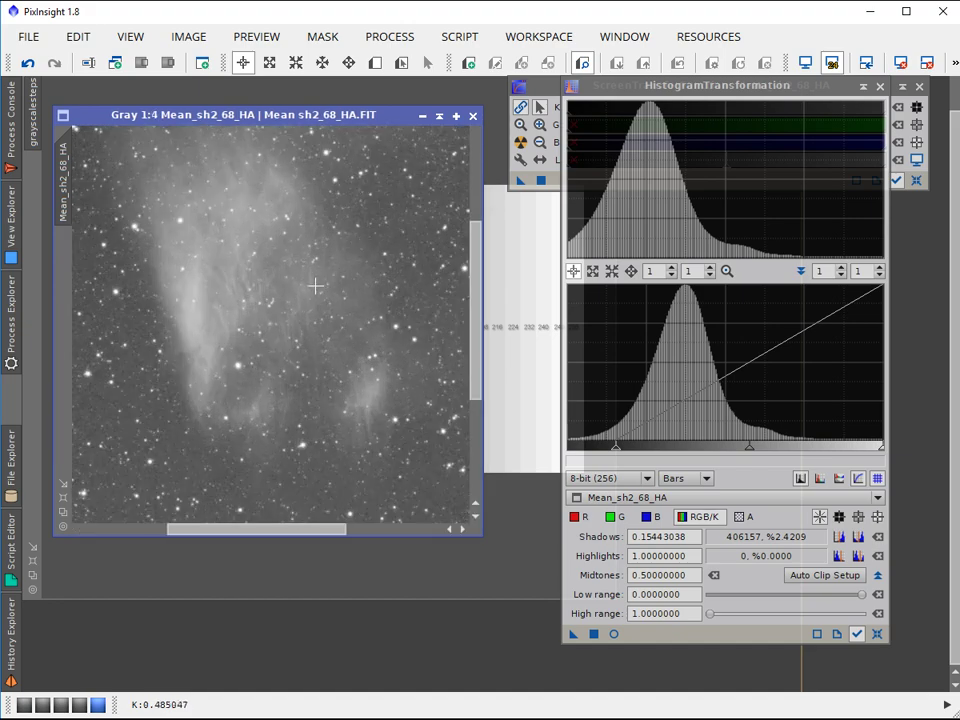
{"action": "left_click_drag", "start_coordinate": [476, 294], "coordinate": [472, 205]}
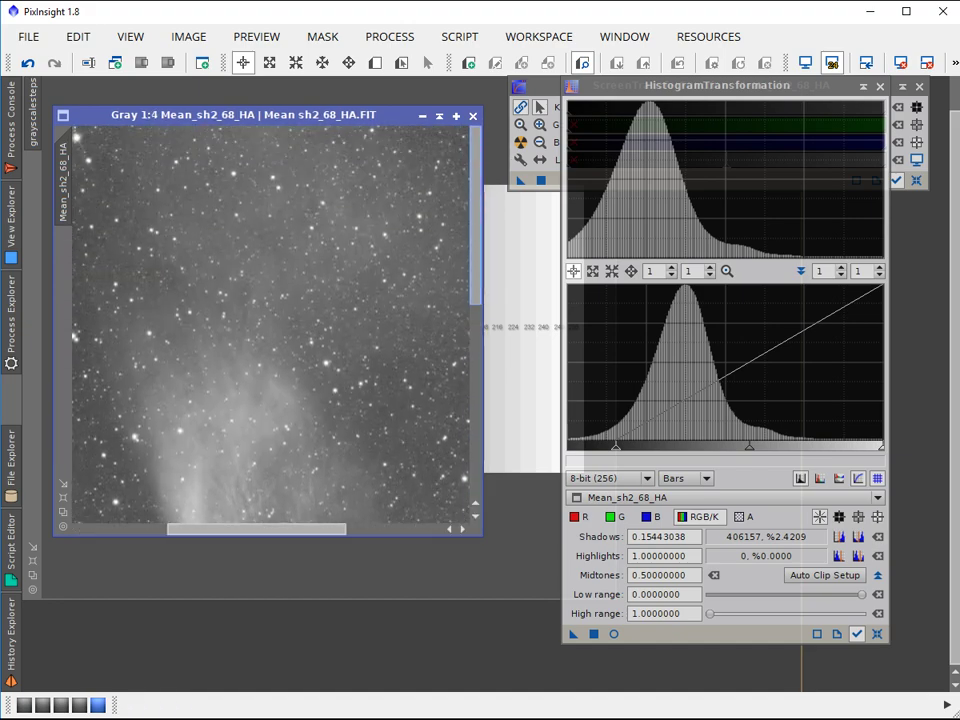
{"action": "scroll", "coordinate": [369, 261], "scroll_direction": "down", "scroll_amount": 2}
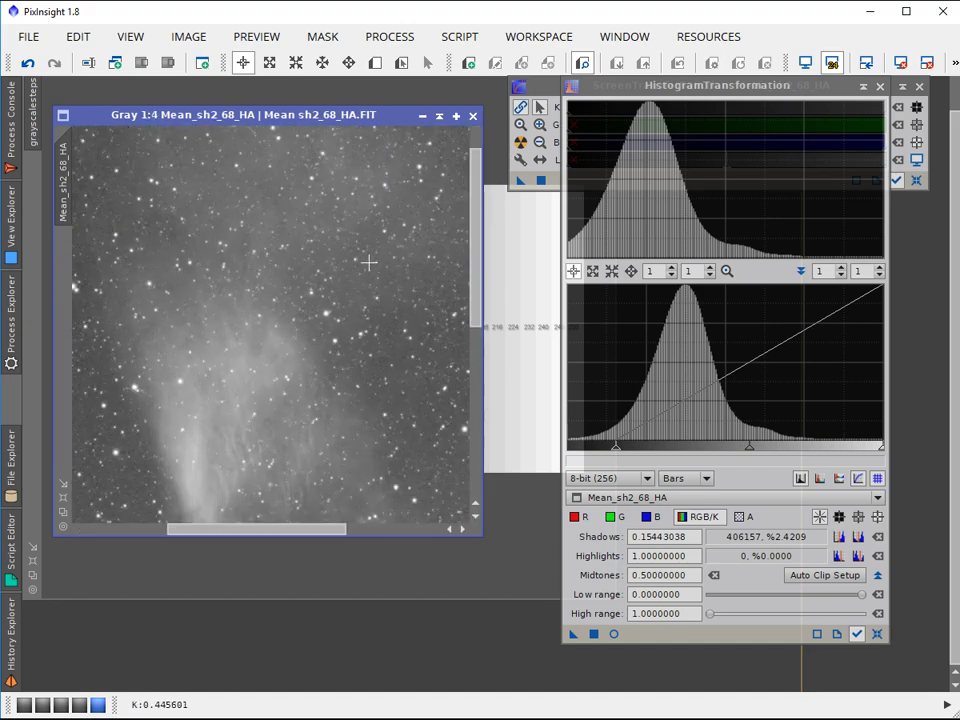
{"action": "scroll", "coordinate": [369, 262], "scroll_direction": "up", "scroll_amount": 1}
{"action": "left_click_drag", "start_coordinate": [476, 293], "coordinate": [475, 250]}
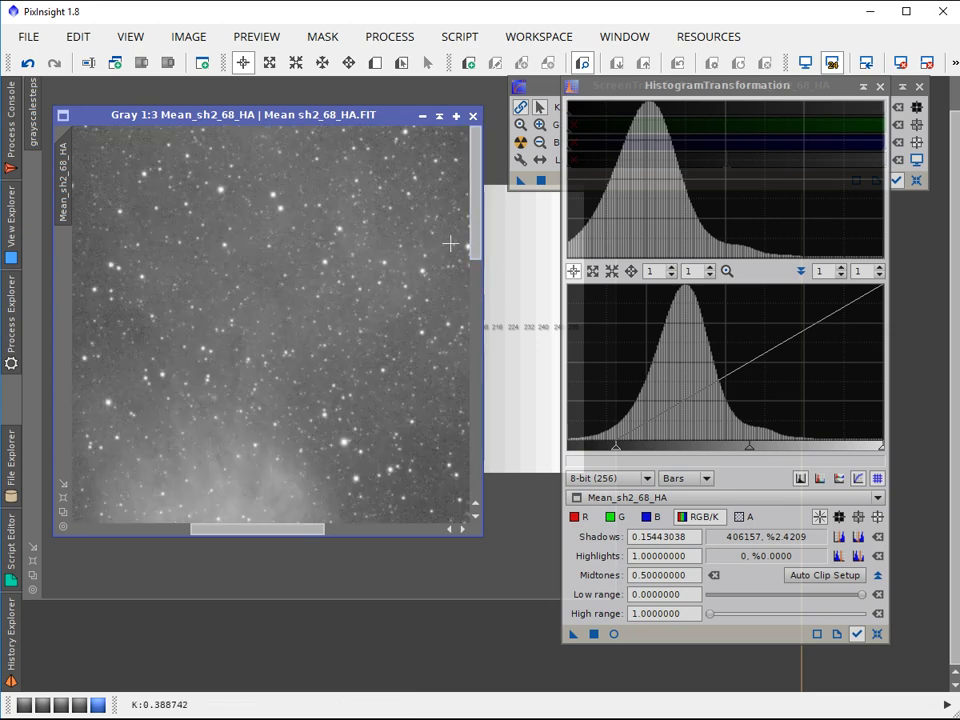